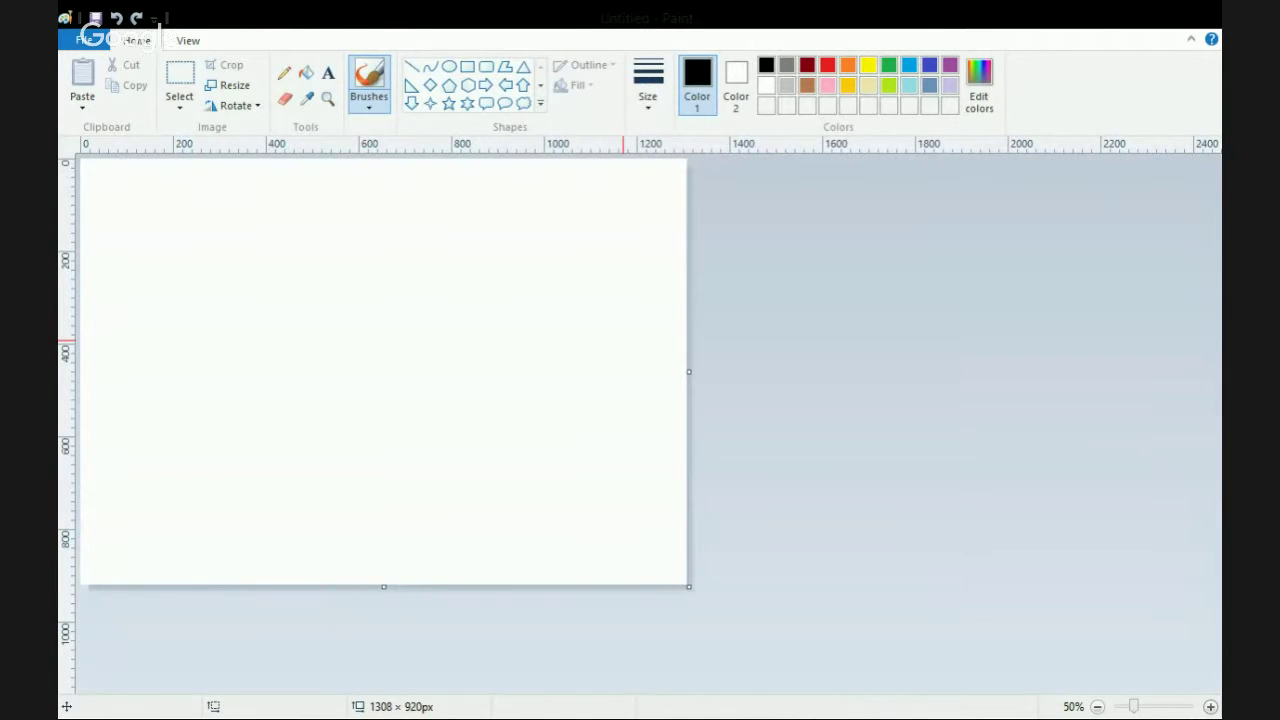
# Open the Beauty picture and take a copy of nearly the whole character image.
pyautogui.press('p')
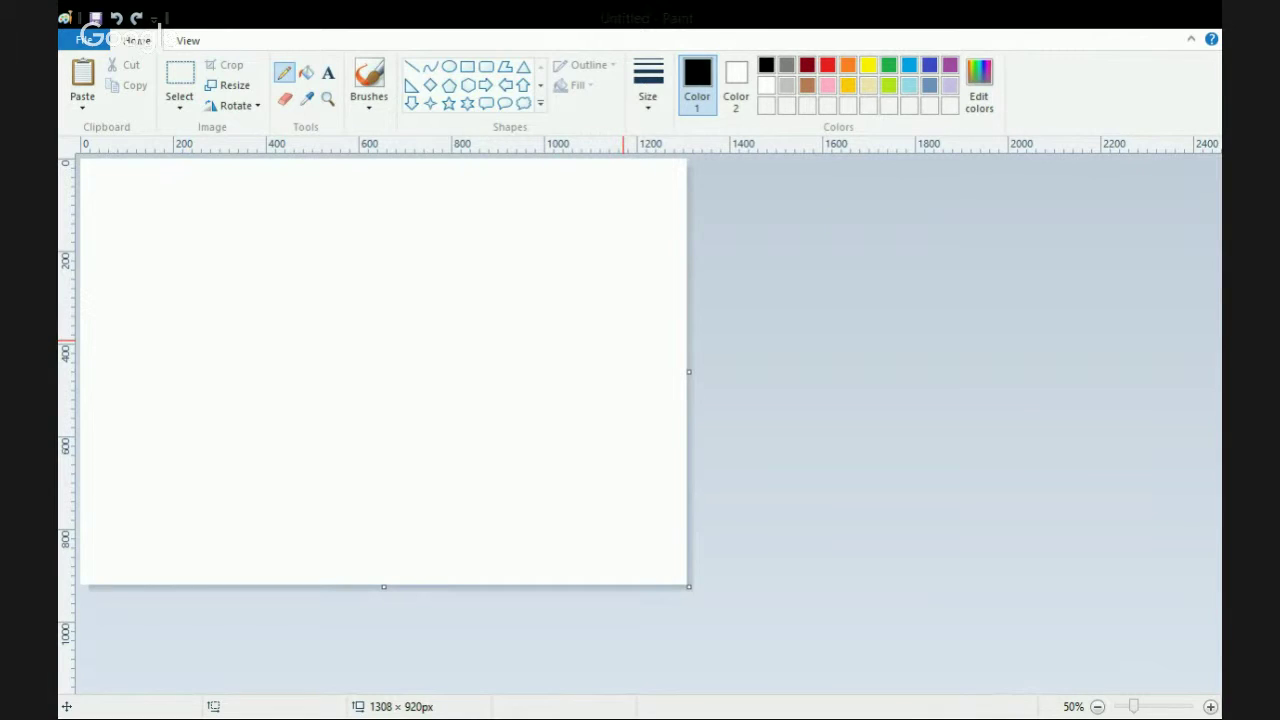
pyautogui.press('Return')
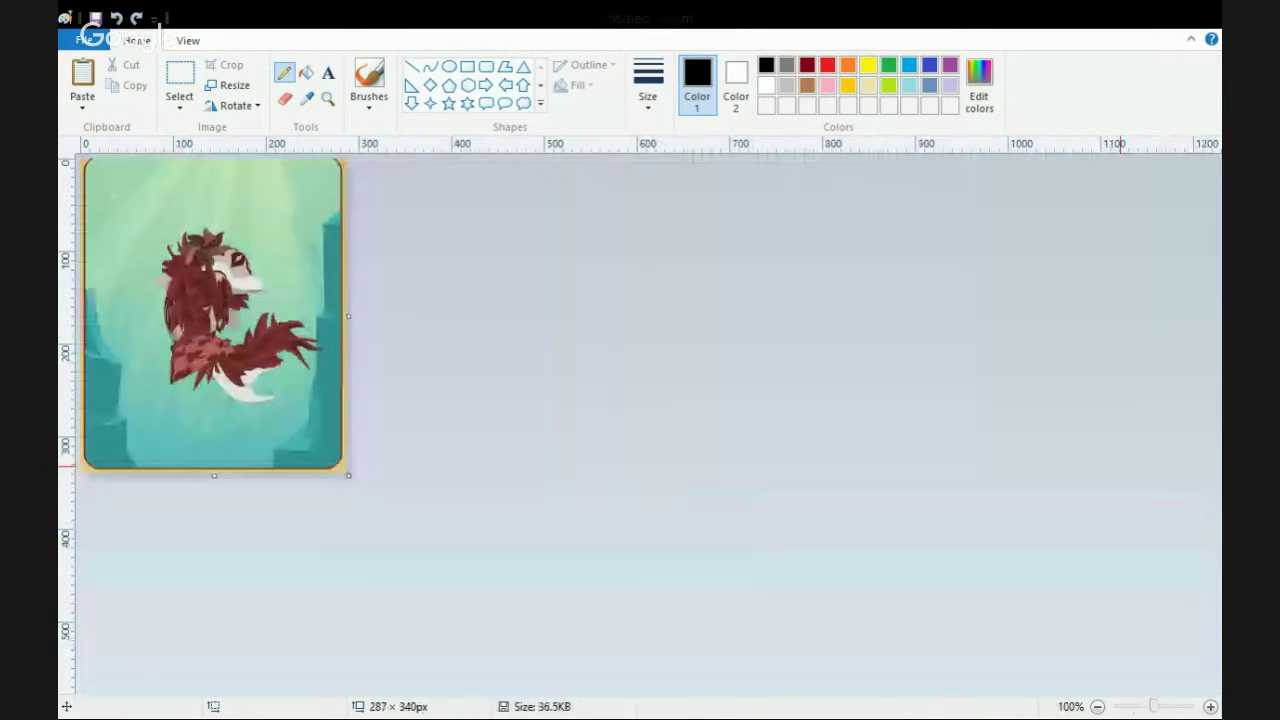
pyautogui.click(179, 80)
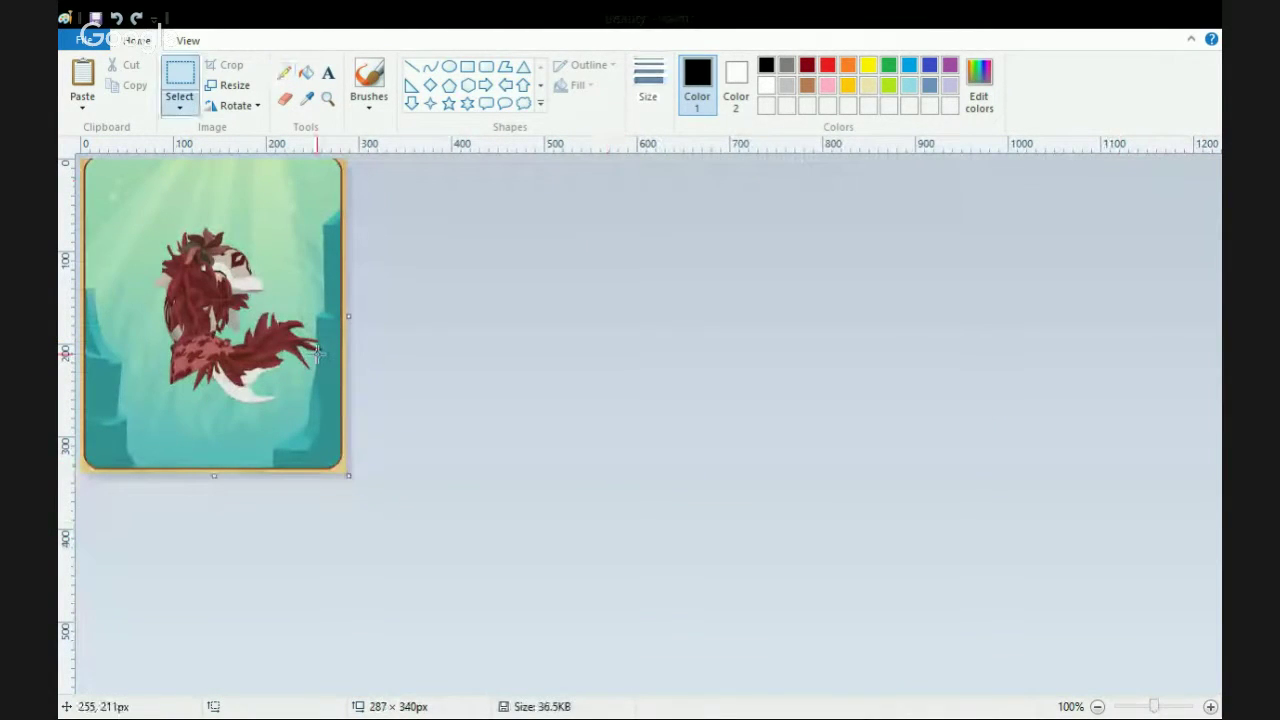
pyautogui.moveTo(84, 158); pyautogui.dragTo(341, 461)
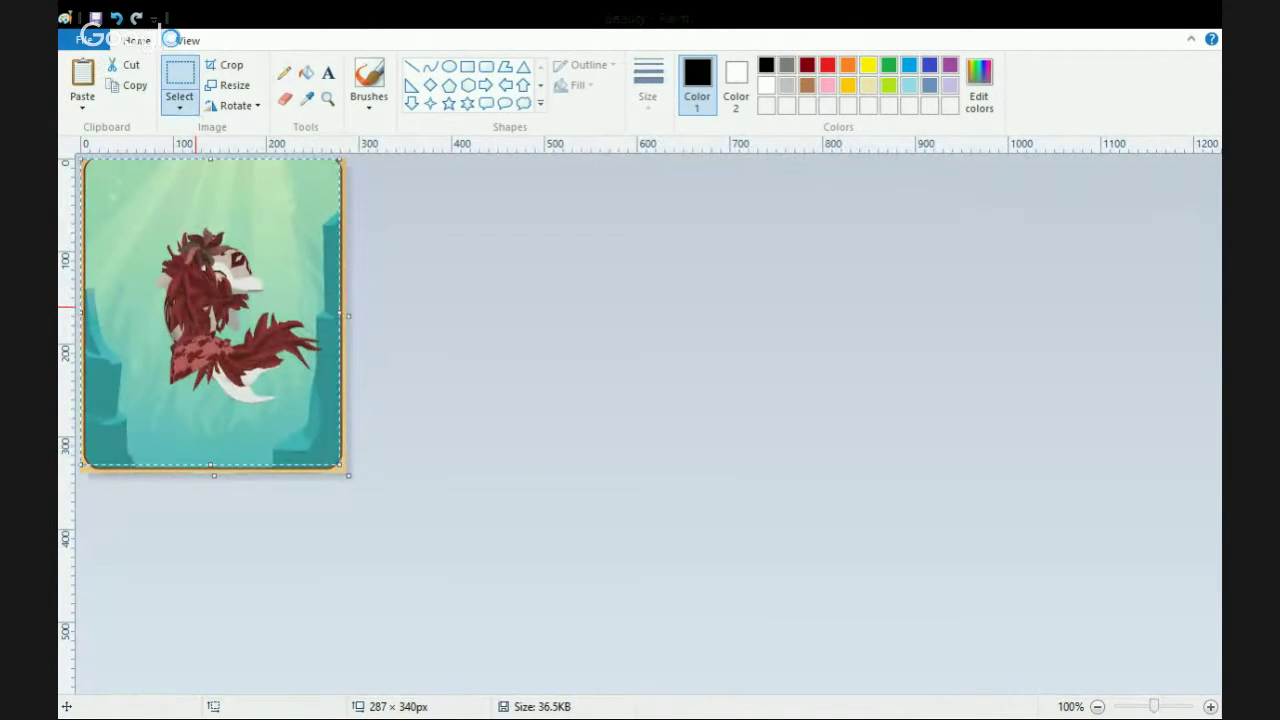
pyautogui.click(116, 19)
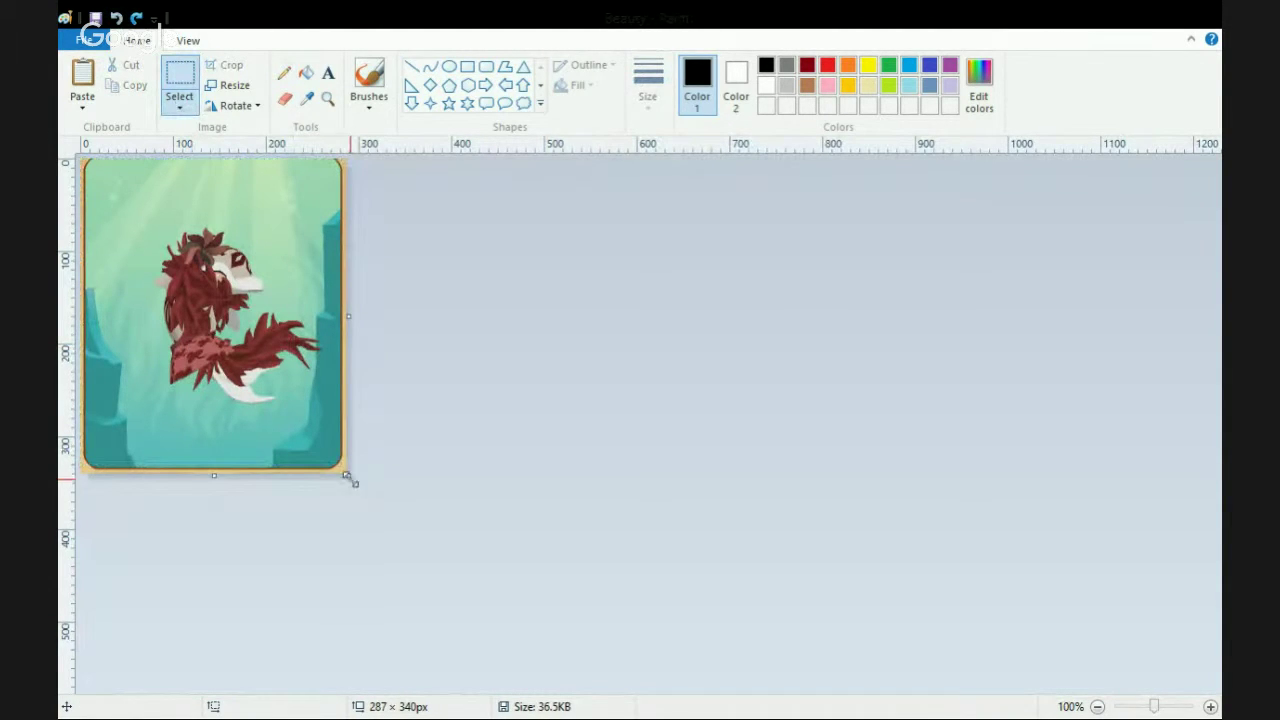
# Enlarge the blank canvas to 1020 × 582 px and paste the character image in its upper corner, shrunk to about 150 px wide.
pyautogui.moveTo(151, 97); pyautogui.dragTo(1026, 698)
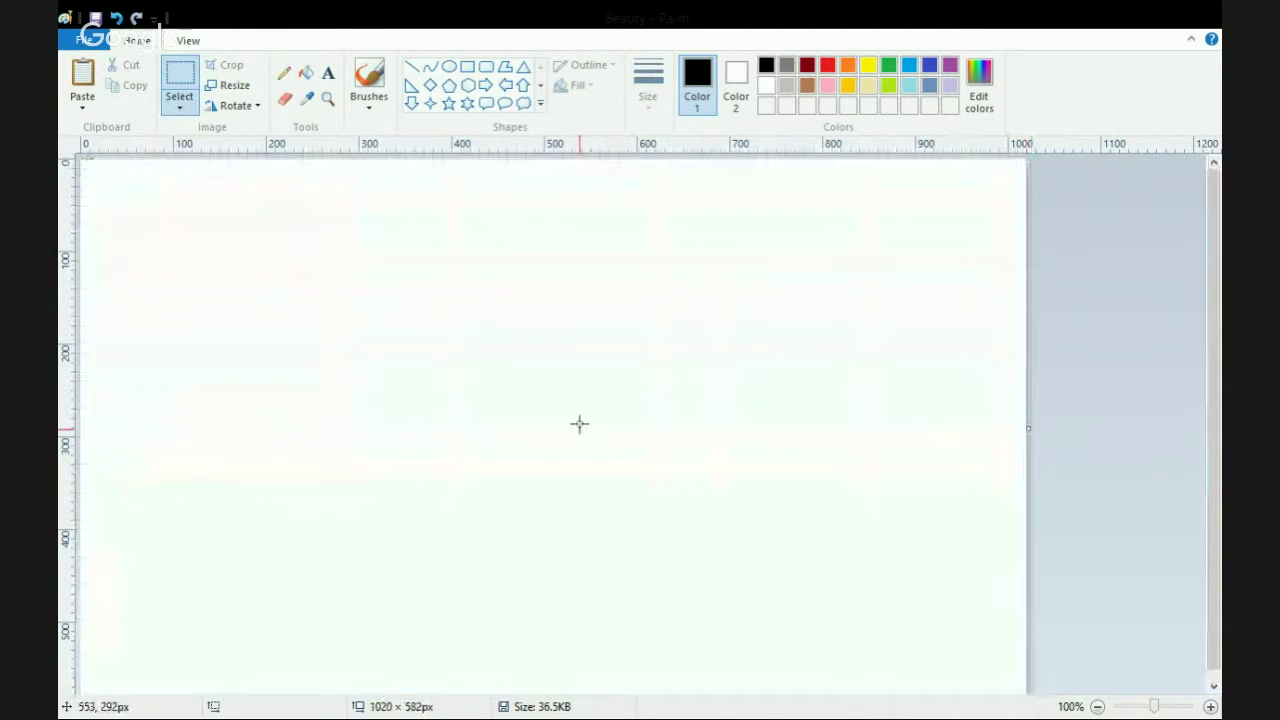
pyautogui.hotkey('ctrl', 'v')
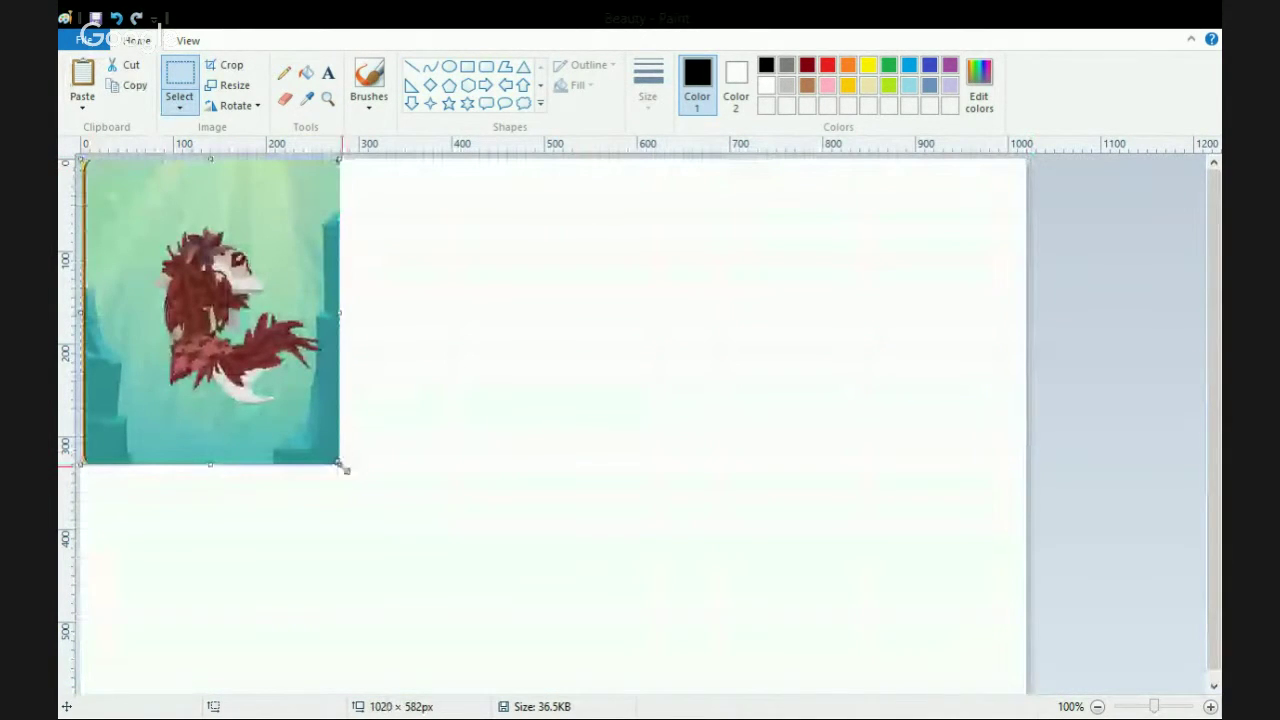
pyautogui.moveTo(342, 466); pyautogui.dragTo(221, 375)
# Choose the Pencil and sample the beige-grey of the character's face as its drawing colour.
pyautogui.click(468, 86)
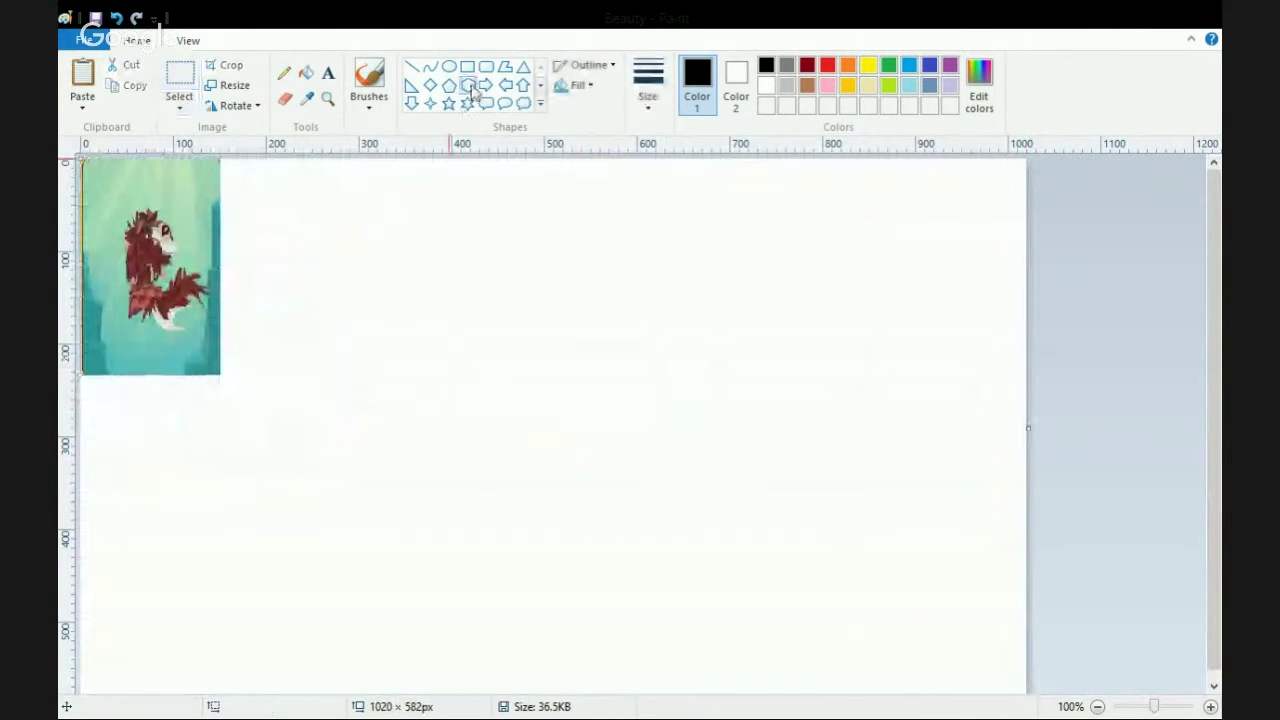
pyautogui.scroll(-1, 318, 294)
pyautogui.click(284, 73)
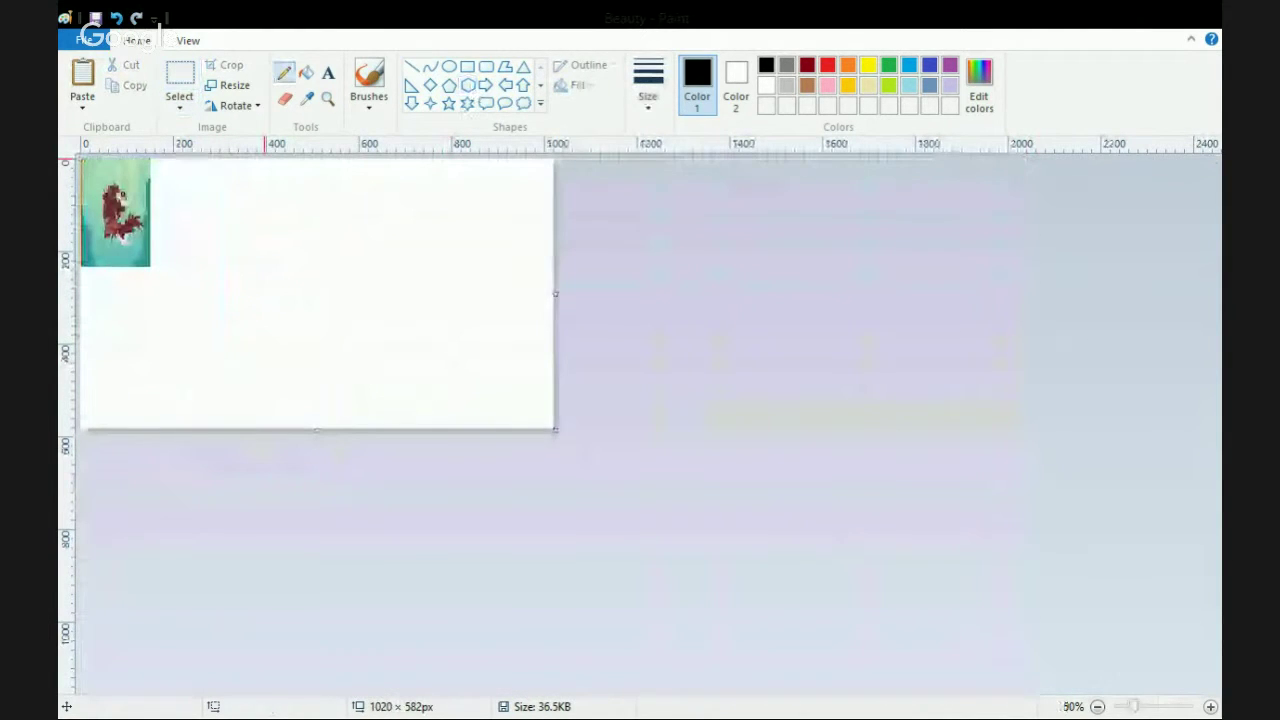
pyautogui.scroll(1, 318, 294)
pyautogui.scroll(2, 284, 73)
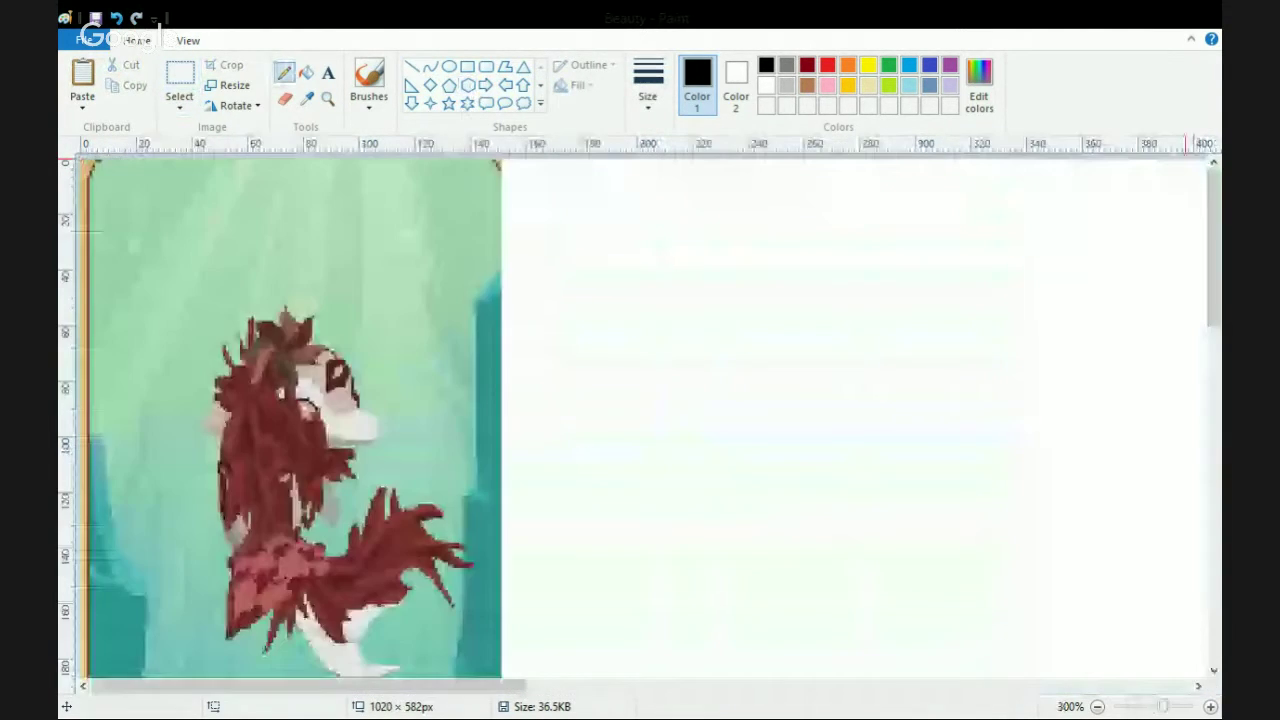
pyautogui.click(307, 99)
pyautogui.click(348, 402)
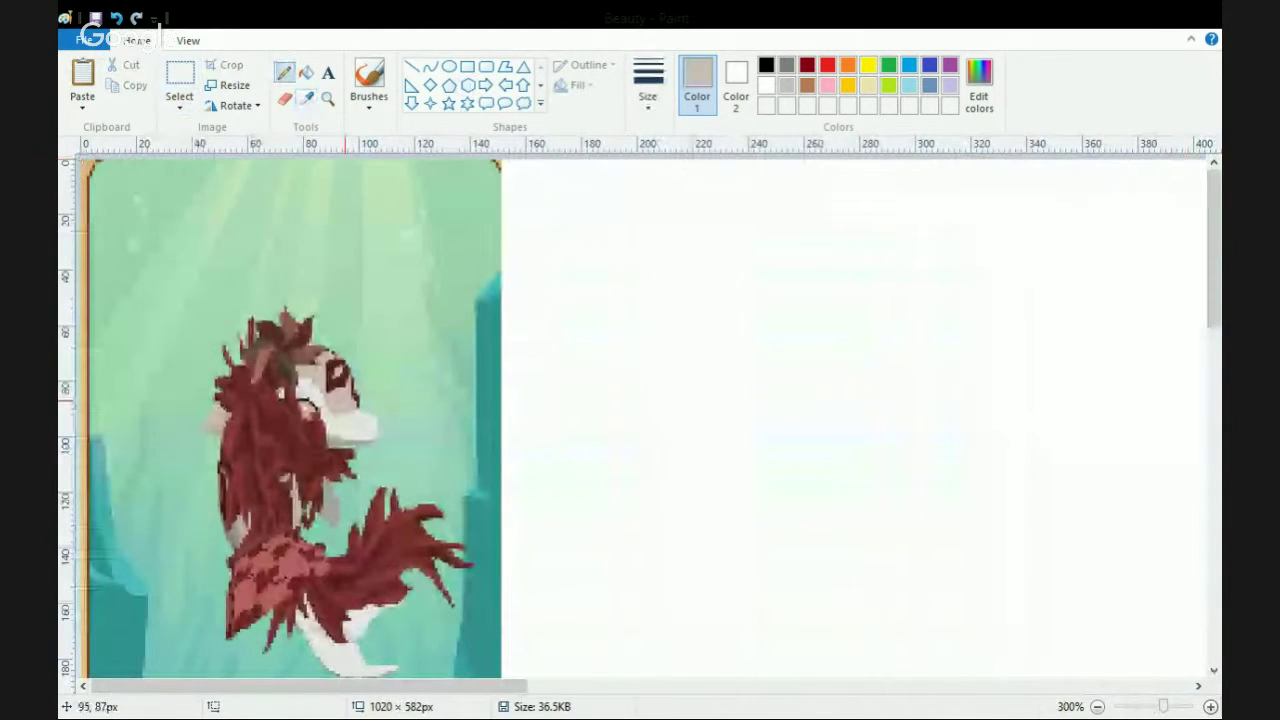
# Sketch the head as a rough circle about 190 px wide with a muzzle protruding at its lower front.
pyautogui.scroll(-2, 356, 409)
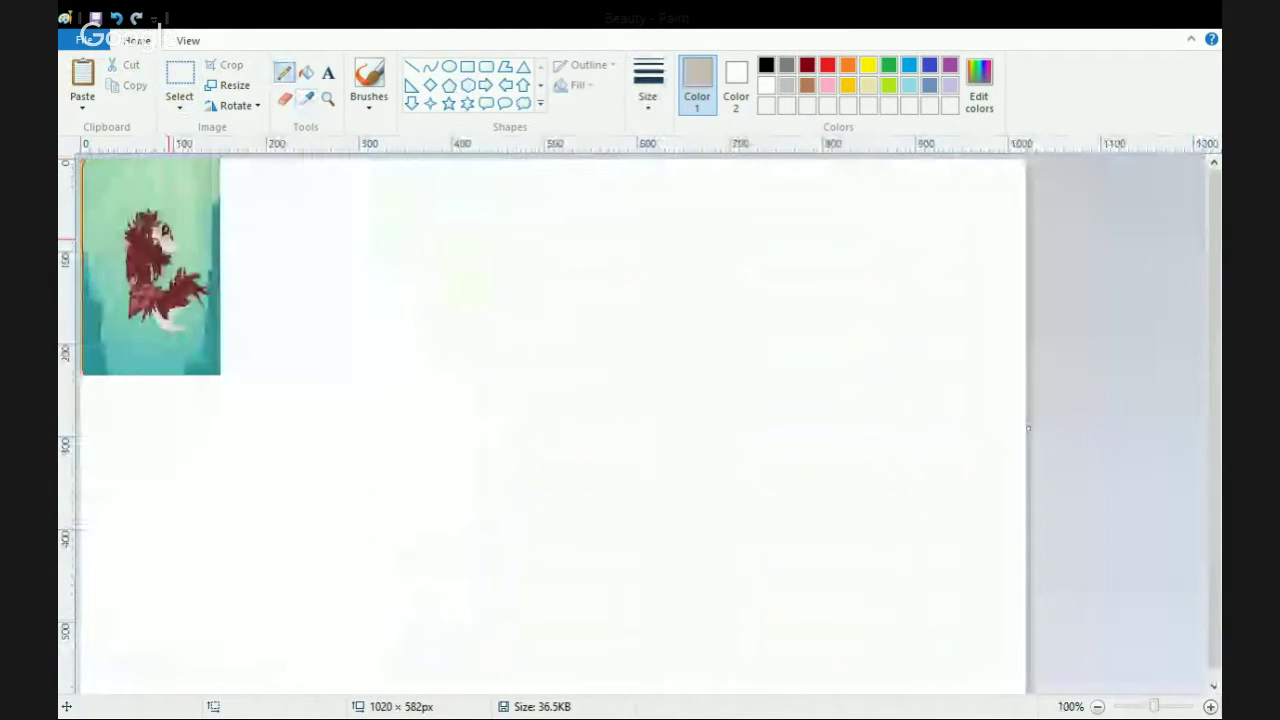
pyautogui.moveTo(650, 224)
pyautogui.mouseDown()
pyautogui.moveTo(584, 226)
pyautogui.moveTo(715, 308)
pyautogui.moveTo(714, 337)
pyautogui.moveTo(590, 352)
pyautogui.mouseUp()
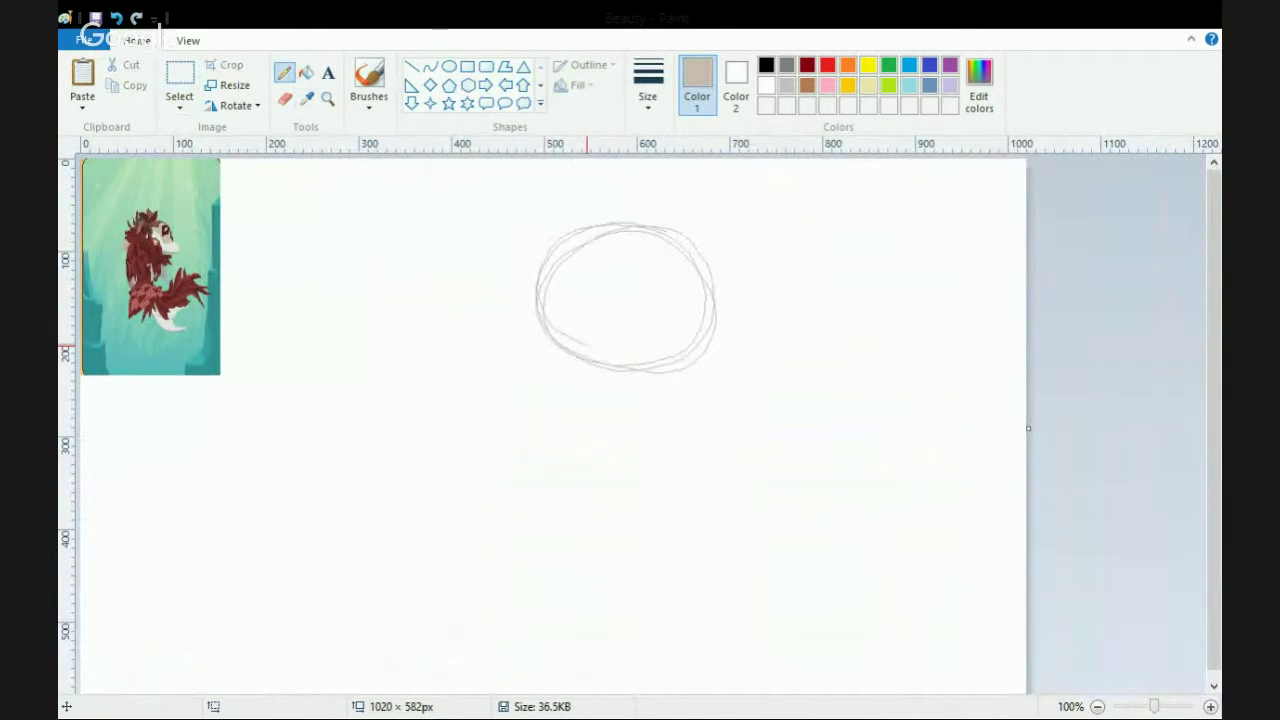
pyautogui.moveTo(688, 268)
pyautogui.mouseDown()
pyautogui.moveTo(758, 333)
pyautogui.moveTo(750, 376)
pyautogui.moveTo(687, 383)
pyautogui.mouseUp()
pyautogui.moveTo(562, 319)
pyautogui.mouseDown()
pyautogui.moveTo(638, 370)
pyautogui.moveTo(687, 380)
pyautogui.moveTo(747, 367)
pyautogui.moveTo(757, 328)
pyautogui.mouseUp()
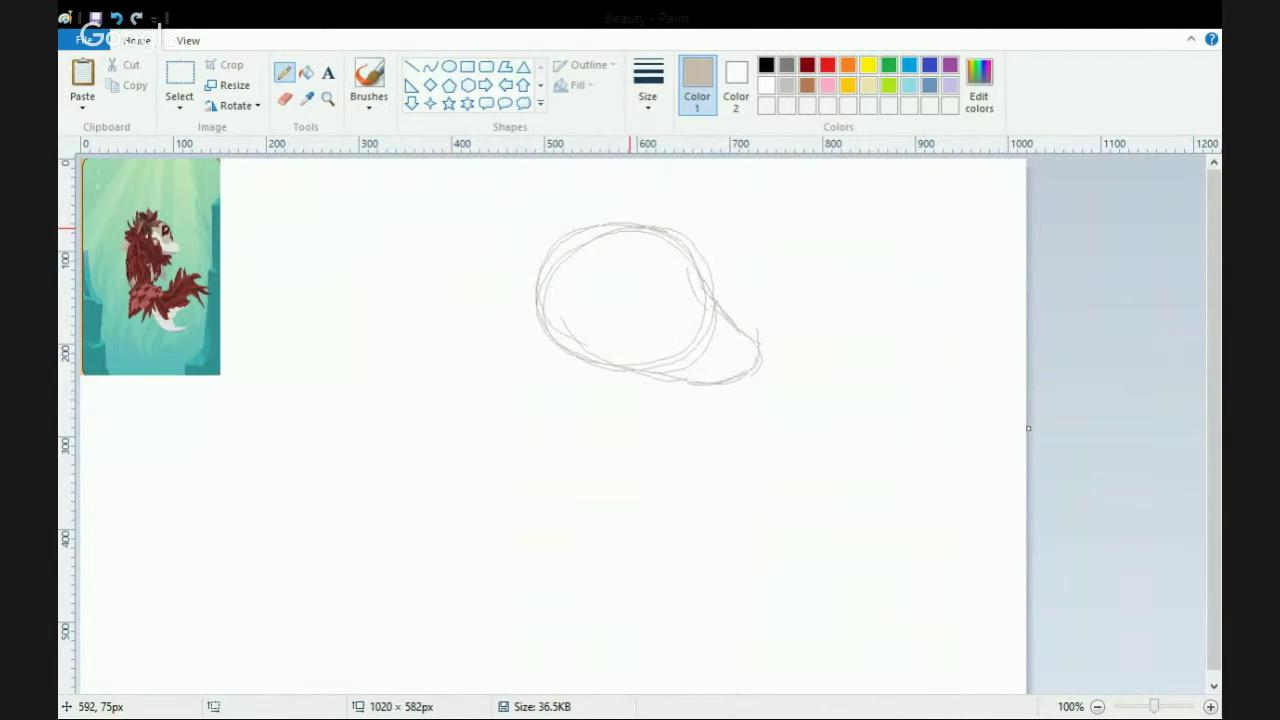
pyautogui.moveTo(552, 286)
pyautogui.mouseDown()
pyautogui.moveTo(741, 376)
pyautogui.moveTo(661, 242)
pyautogui.mouseUp()
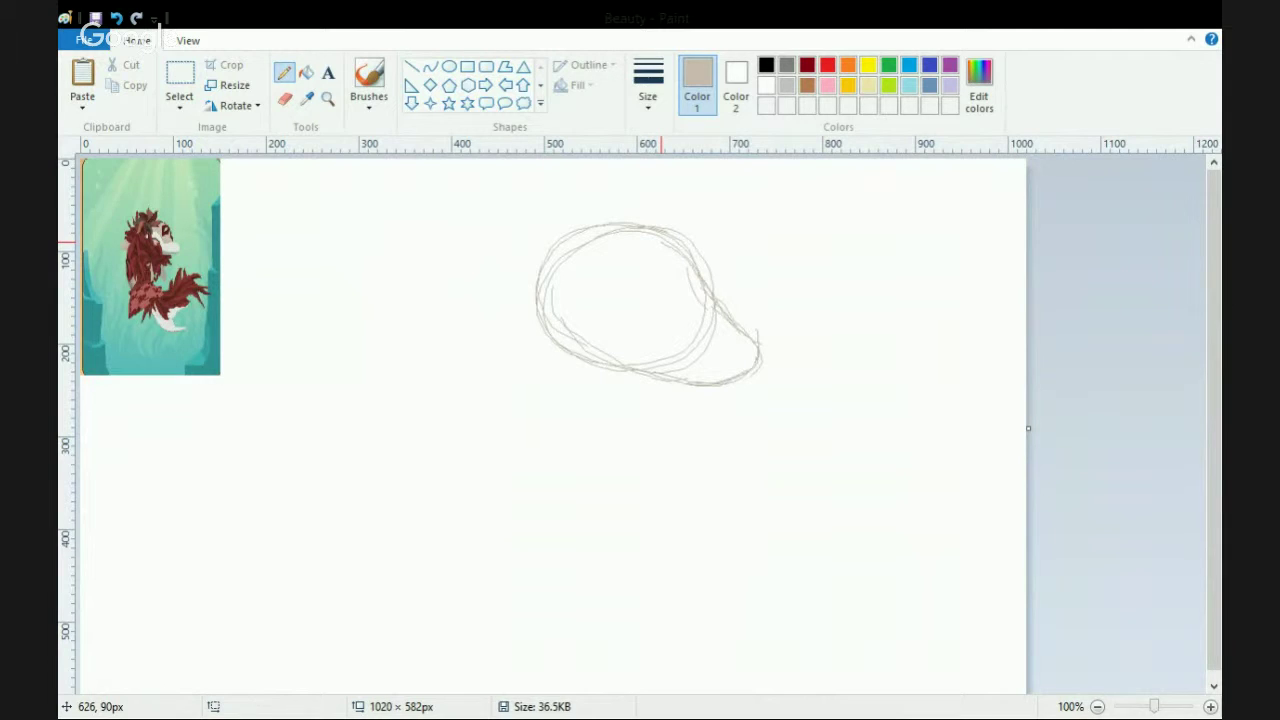
# Sketch a pointed shape sloping down behind the head and the first curve of the back beneath it.
pyautogui.scroll(-1, 661, 242)
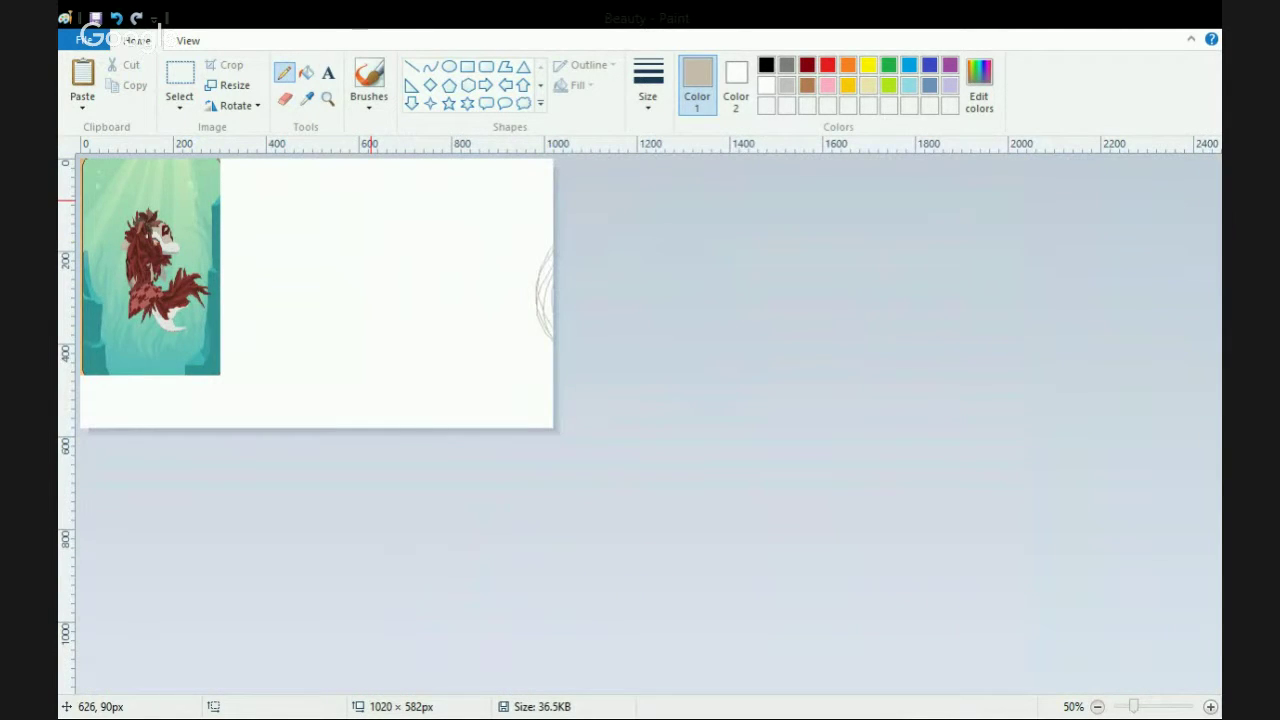
pyautogui.scroll(1, 374, 202)
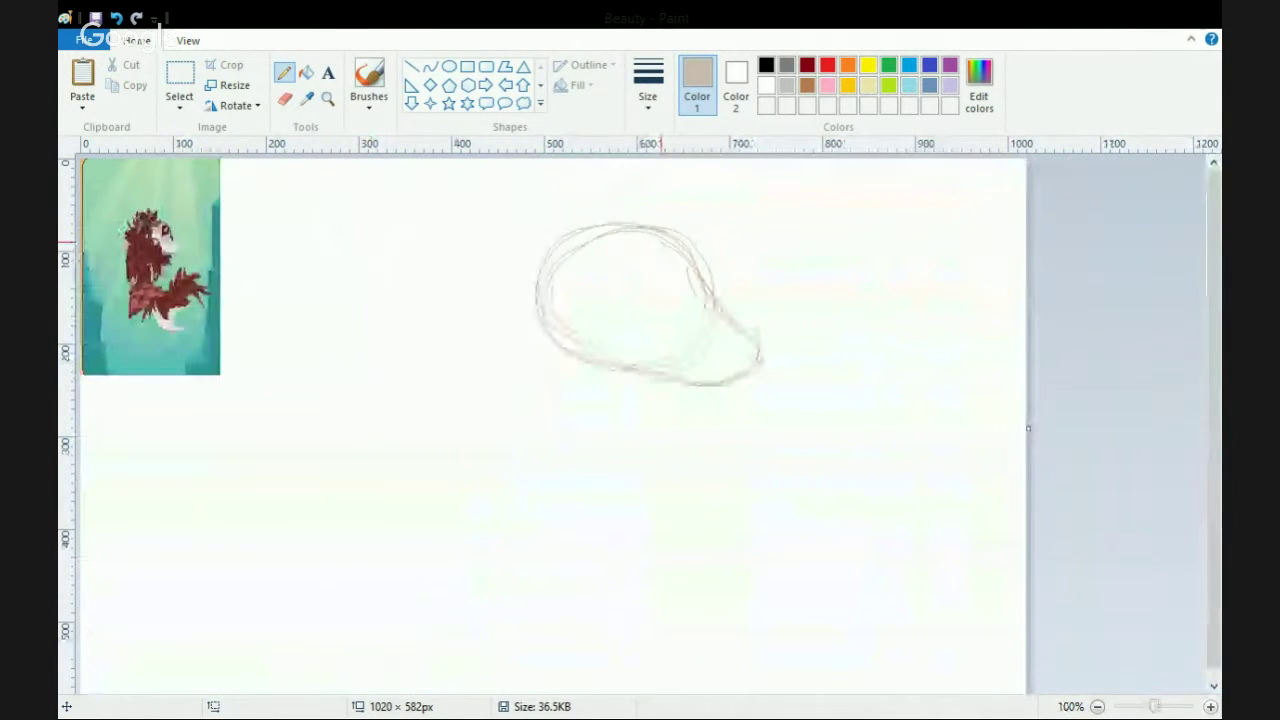
pyautogui.moveTo(1214, 420); pyautogui.dragTo(1214, 440)
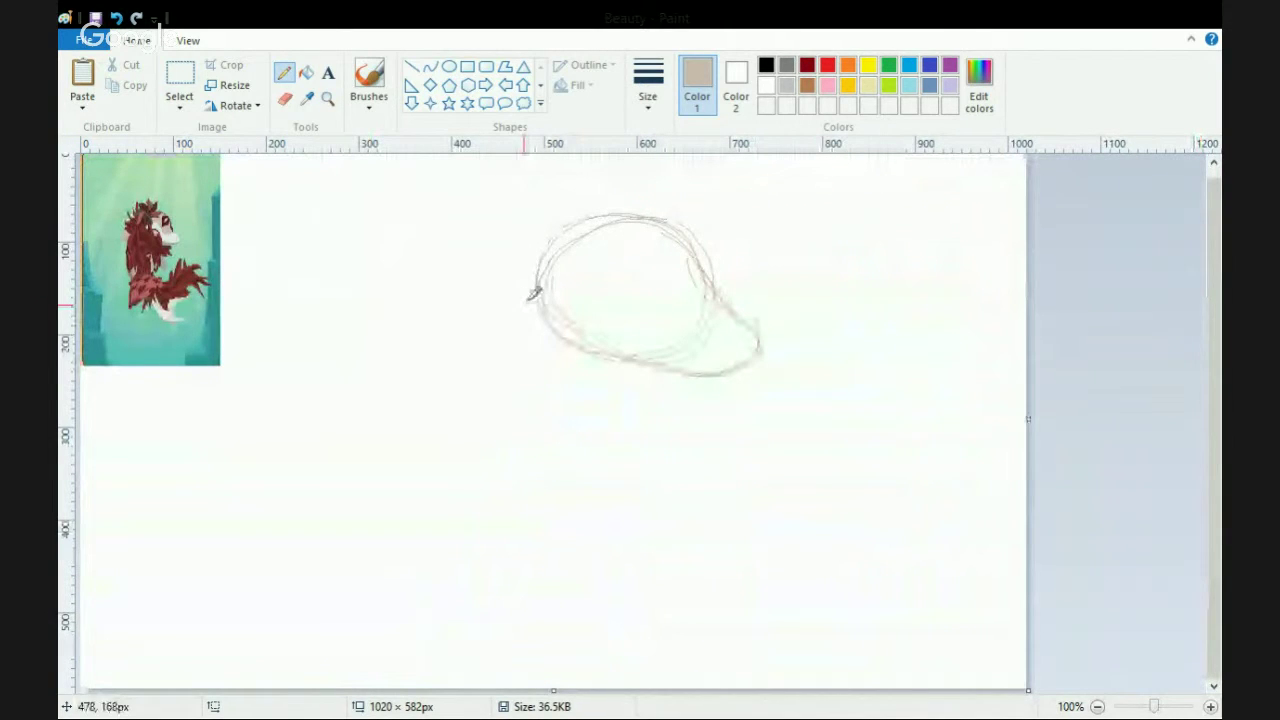
pyautogui.moveTo(533, 292)
pyautogui.mouseDown()
pyautogui.moveTo(457, 401)
pyautogui.moveTo(539, 298)
pyautogui.moveTo(448, 415)
pyautogui.moveTo(508, 533)
pyautogui.mouseUp()
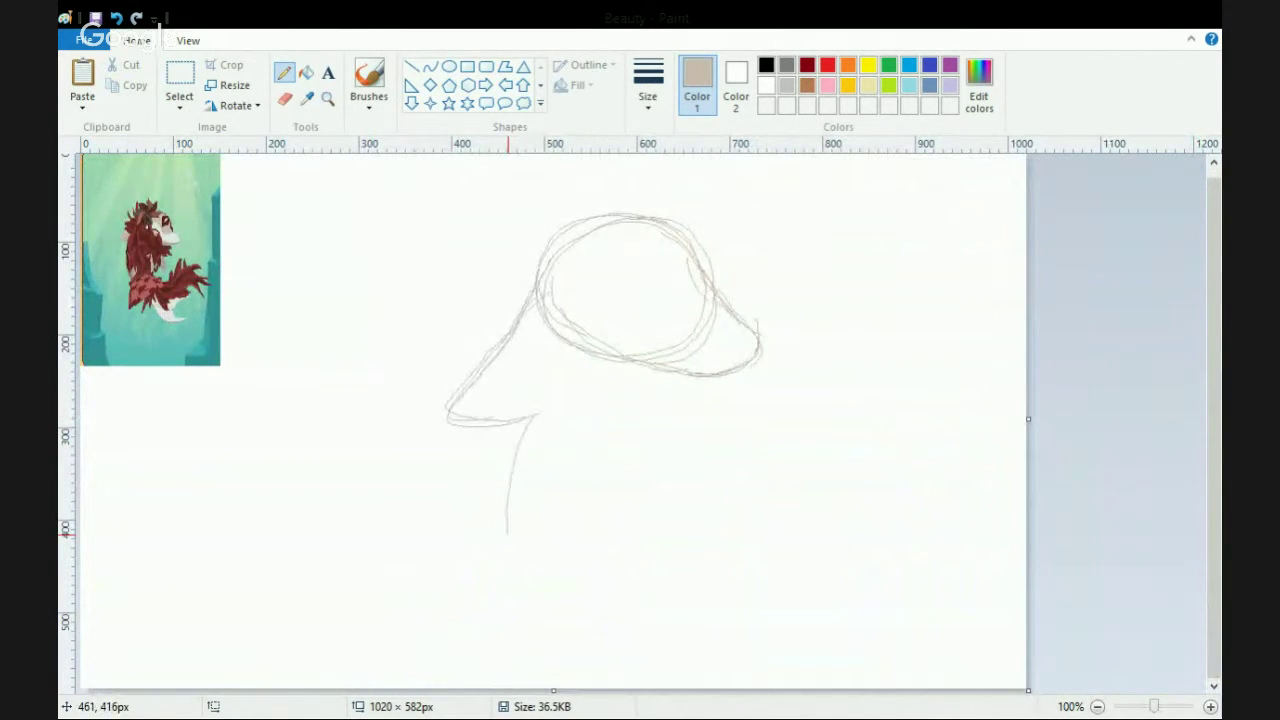
pyautogui.moveTo(536, 417)
pyautogui.mouseDown()
pyautogui.moveTo(576, 601)
pyautogui.moveTo(609, 593)
pyautogui.mouseUp()
# Enlarge the canvas to 1402 × 948 px and extend the curved back line down into the tail.
pyautogui.scroll(-1, 610, 595)
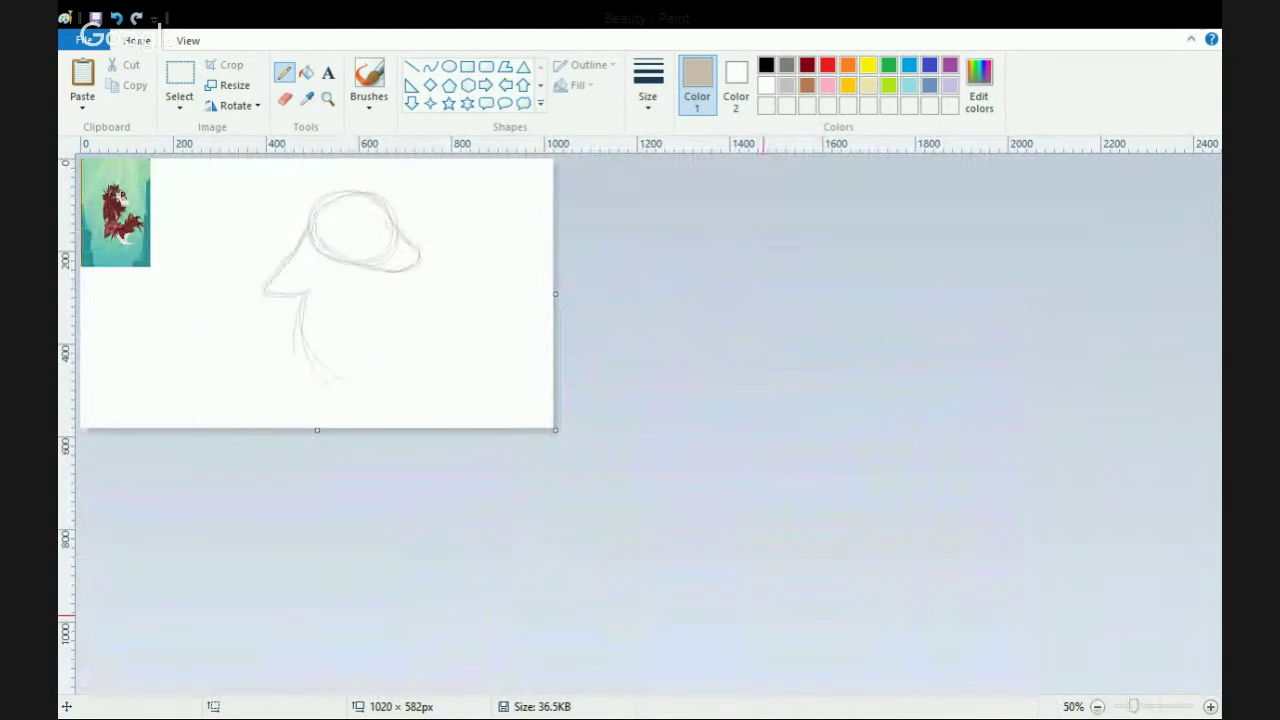
pyautogui.moveTo(555, 430); pyautogui.dragTo(732, 600)
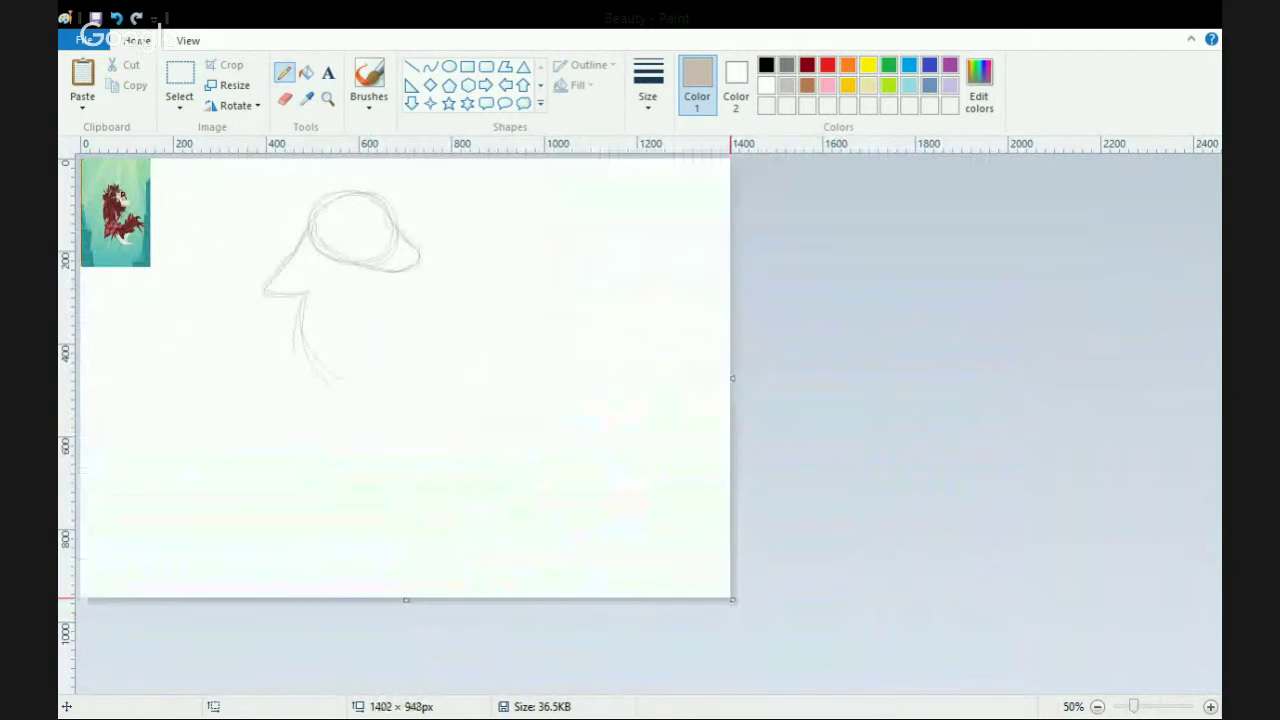
pyautogui.moveTo(299, 303); pyautogui.dragTo(415, 419)
pyautogui.moveTo(328, 378)
pyautogui.mouseDown()
pyautogui.moveTo(376, 418)
pyautogui.moveTo(526, 466)
pyautogui.mouseUp()
pyautogui.moveTo(304, 296); pyautogui.dragTo(561, 458)
pyautogui.moveTo(298, 338); pyautogui.dragTo(545, 442)
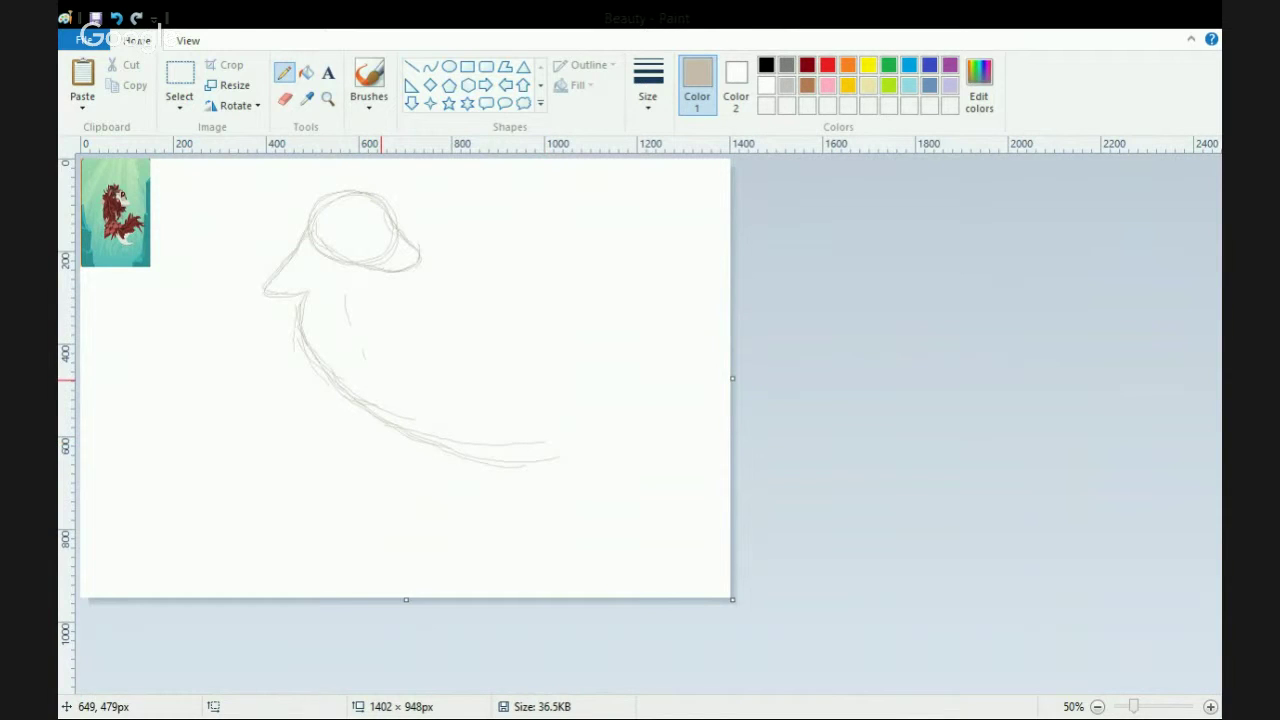
# Sketch the tapered front limb, the belly line running to the tail, and the lower edge of the tail fin.
pyautogui.moveTo(347, 292)
pyautogui.mouseDown()
pyautogui.moveTo(400, 380)
pyautogui.moveTo(394, 365)
pyautogui.mouseUp()
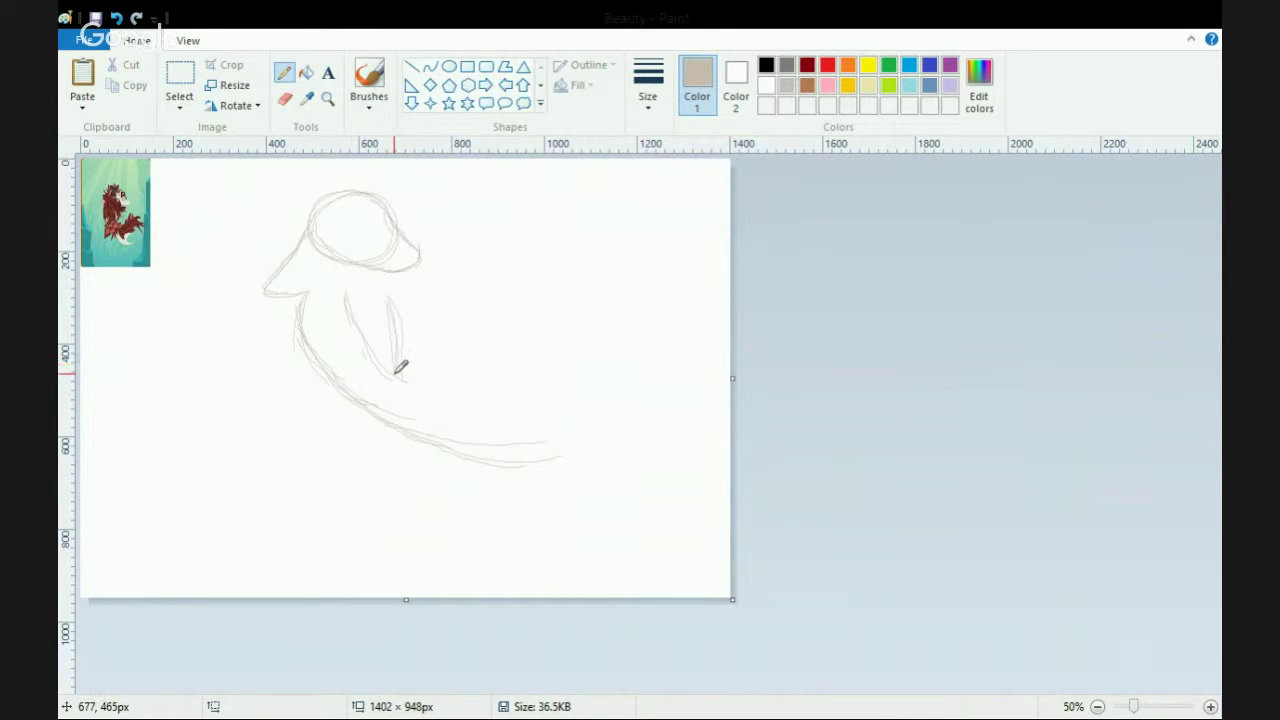
pyautogui.moveTo(389, 300)
pyautogui.mouseDown()
pyautogui.moveTo(414, 352)
pyautogui.moveTo(541, 412)
pyautogui.mouseUp()
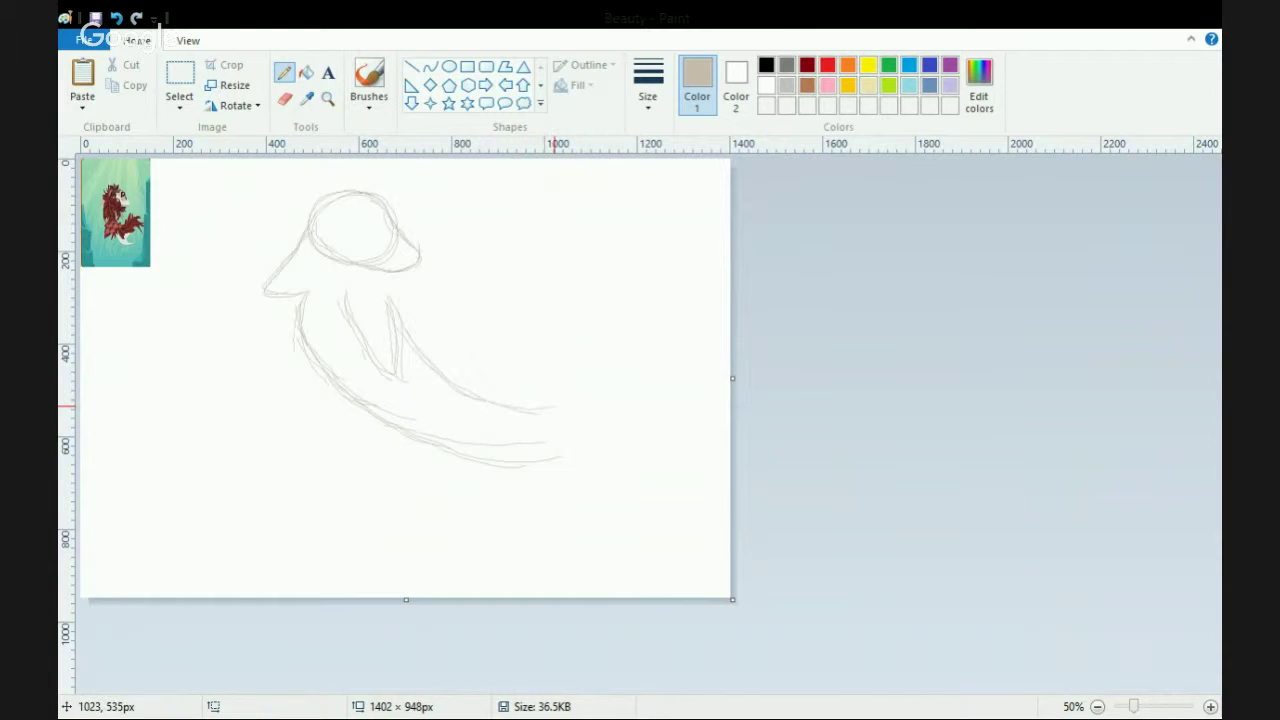
pyautogui.moveTo(474, 388); pyautogui.dragTo(570, 390)
pyautogui.moveTo(510, 458)
pyautogui.mouseDown()
pyautogui.moveTo(655, 508)
pyautogui.moveTo(700, 498)
pyautogui.mouseUp()
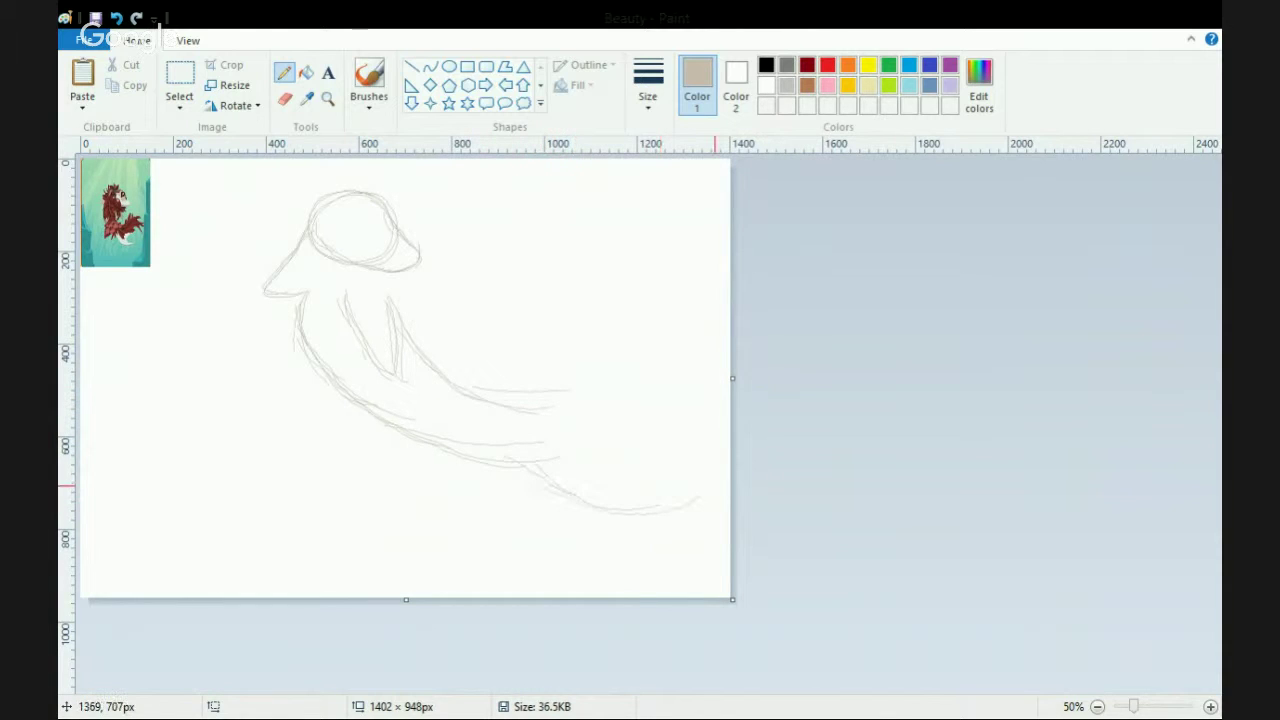
# Try widening the canvas to 1992 × 948 px and sketching a long forked fin at the tail's end.
pyautogui.moveTo(732, 378); pyautogui.dragTo(1005, 378)
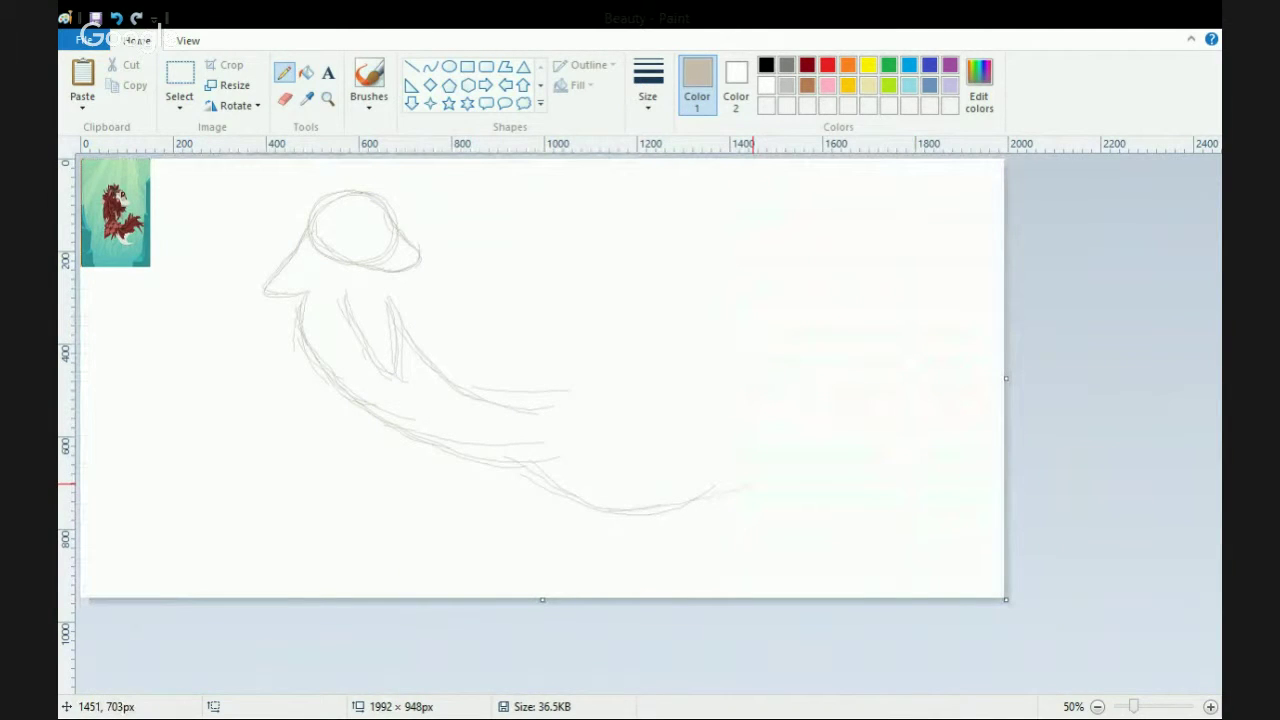
pyautogui.moveTo(535, 388); pyautogui.dragTo(652, 370)
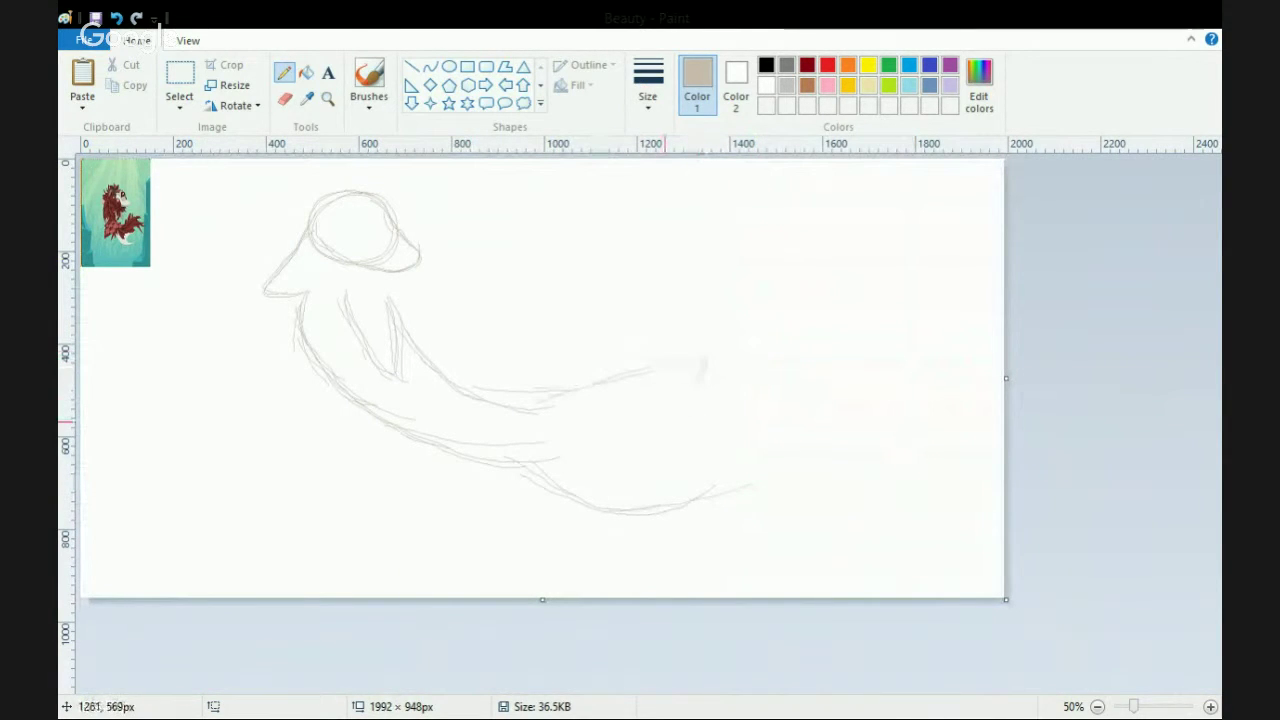
pyautogui.moveTo(665, 422)
pyautogui.mouseDown()
pyautogui.moveTo(640, 443)
pyautogui.moveTo(760, 447)
pyautogui.moveTo(752, 478)
pyautogui.moveTo(718, 495)
pyautogui.mouseUp()
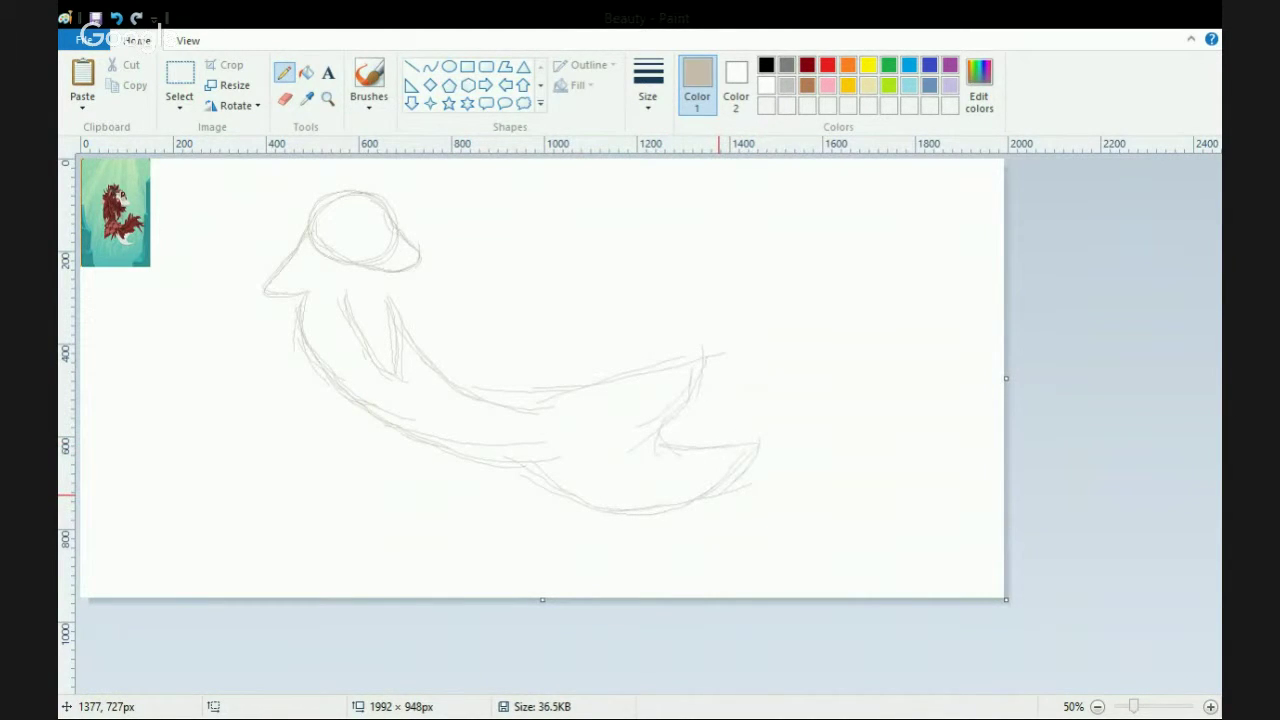
# Undo the forked fin strokes and the last canvas widening.
pyautogui.hotkey('ctrl', 'z')
pyautogui.hotkey('ctrl', 'z')
pyautogui.hotkey('ctrl', 'z')
pyautogui.hotkey('ctrl', 'z')
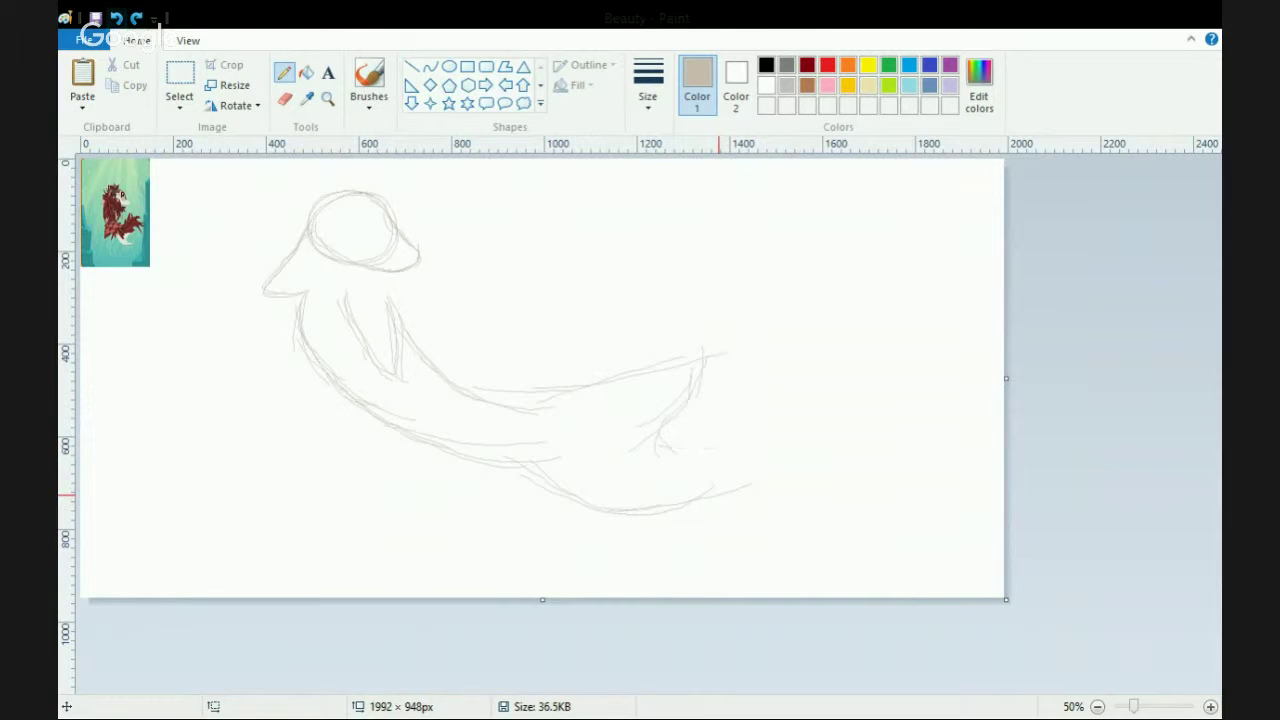
pyautogui.hotkey('ctrl', 'z')
pyautogui.hotkey('ctrl', 'z')
pyautogui.hotkey('ctrl', 'z')
pyautogui.hotkey('ctrl', 'z')
pyautogui.hotkey('ctrl', 'z')
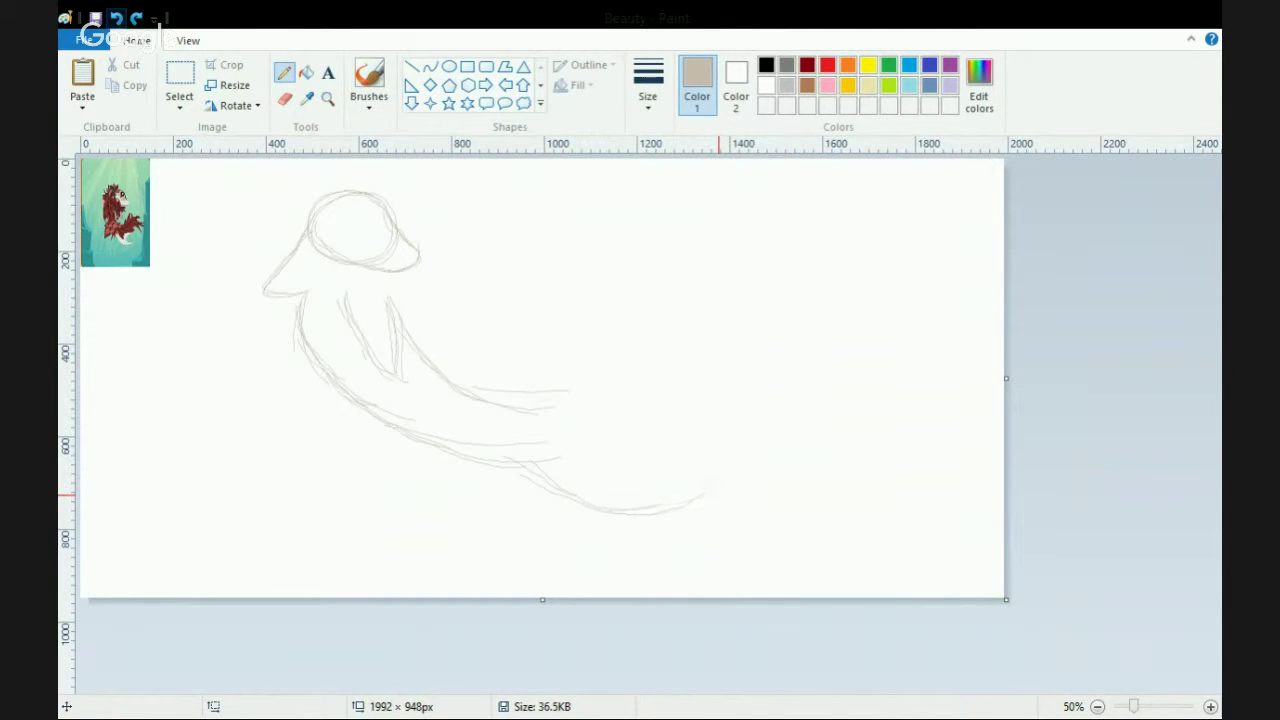
pyautogui.hotkey('ctrl', 'z')
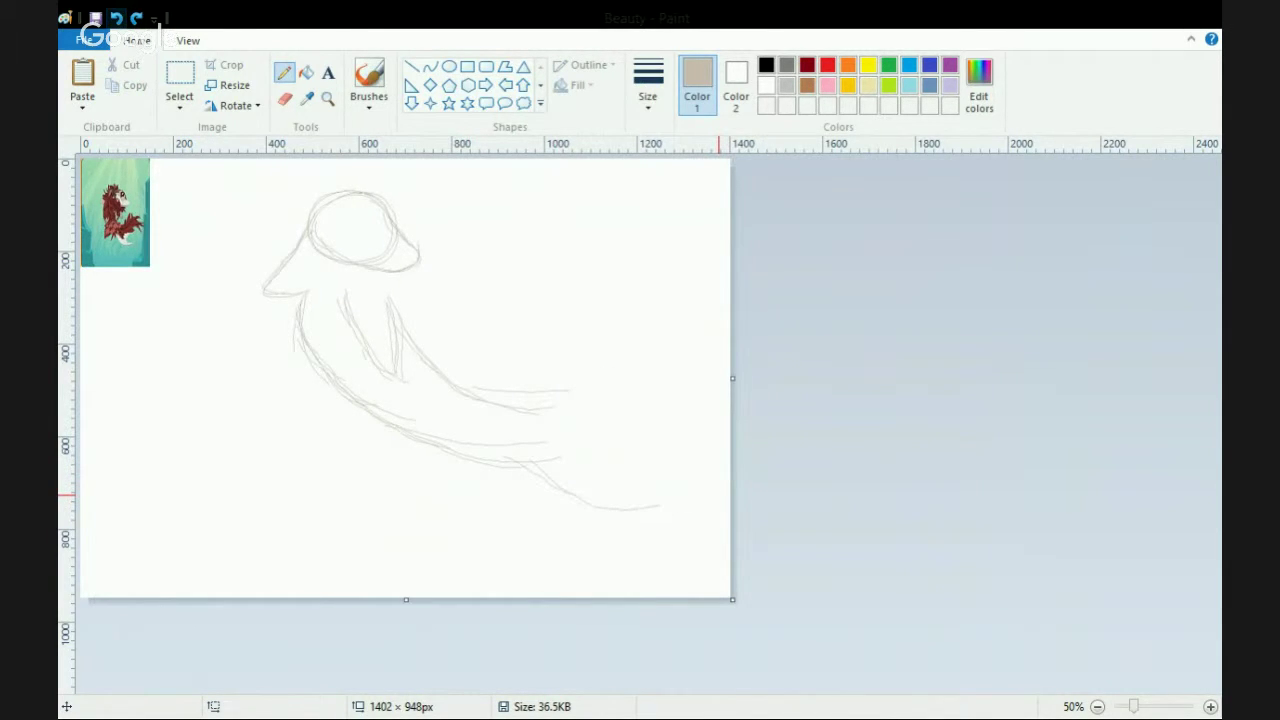
# Sketch a shorter forked tail fin with a raised upper lobe and a rounded lower lobe meeting the lower edge.
pyautogui.moveTo(540, 410)
pyautogui.mouseDown()
pyautogui.moveTo(613, 366)
pyautogui.moveTo(599, 309)
pyautogui.moveTo(630, 356)
pyautogui.mouseUp()
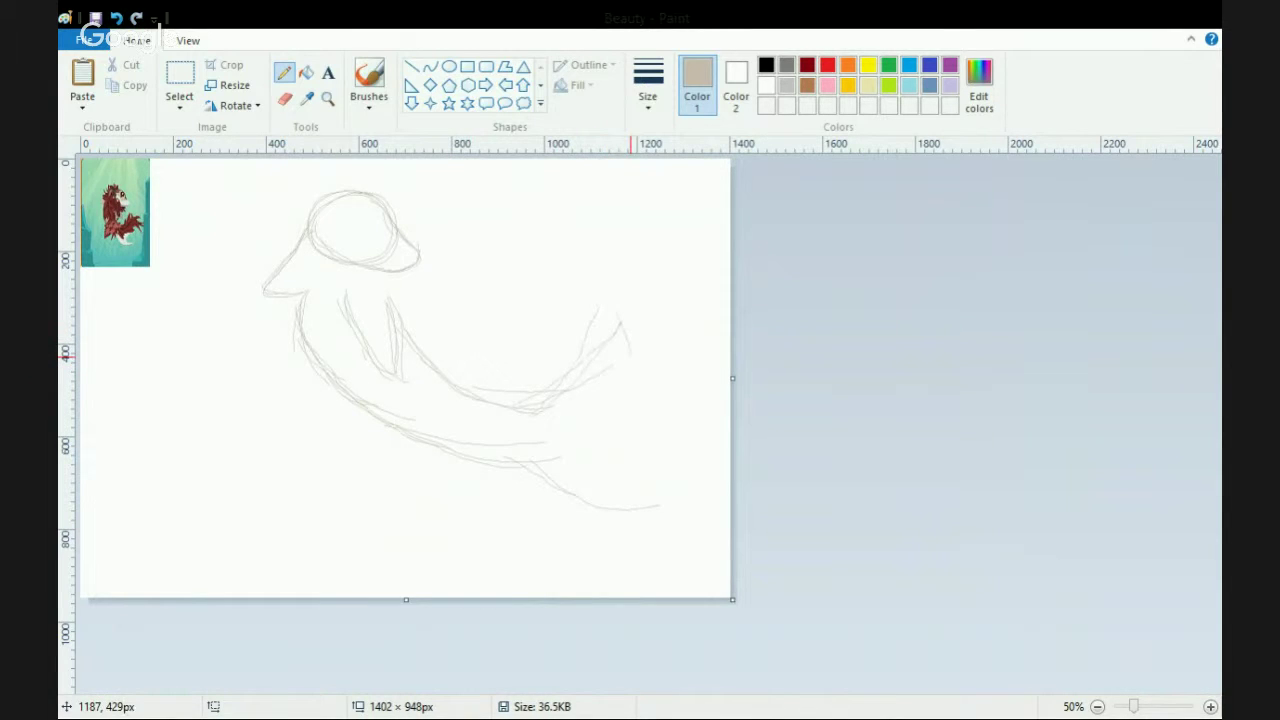
pyautogui.moveTo(560, 385)
pyautogui.mouseDown()
pyautogui.moveTo(609, 329)
pyautogui.moveTo(631, 417)
pyautogui.moveTo(683, 364)
pyautogui.mouseUp()
pyautogui.moveTo(646, 374)
pyautogui.mouseDown()
pyautogui.moveTo(685, 434)
pyautogui.moveTo(652, 402)
pyautogui.moveTo(672, 502)
pyautogui.mouseUp()
pyautogui.moveTo(680, 455); pyautogui.dragTo(656, 506)
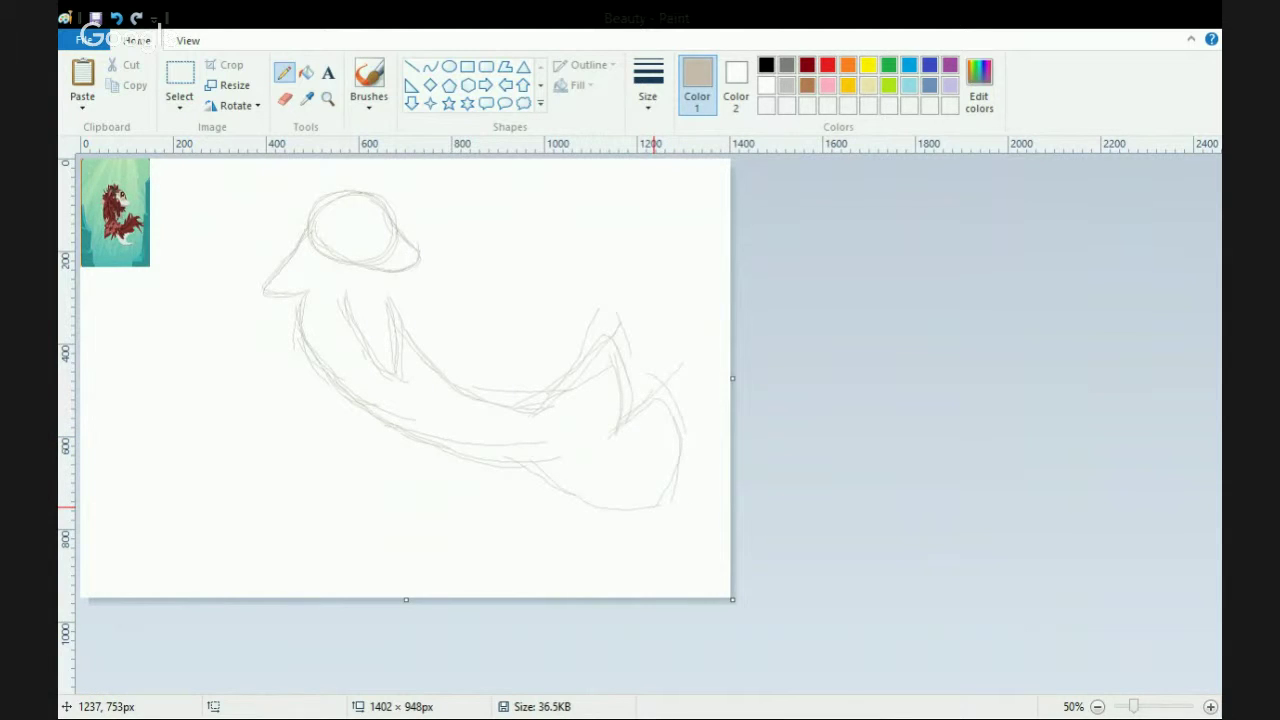
# Undo the fin's lower lobe and inner notch strokes, and widen the canvas to 2112 × 948 px.
pyautogui.click(116, 18)
pyautogui.click(116, 18)
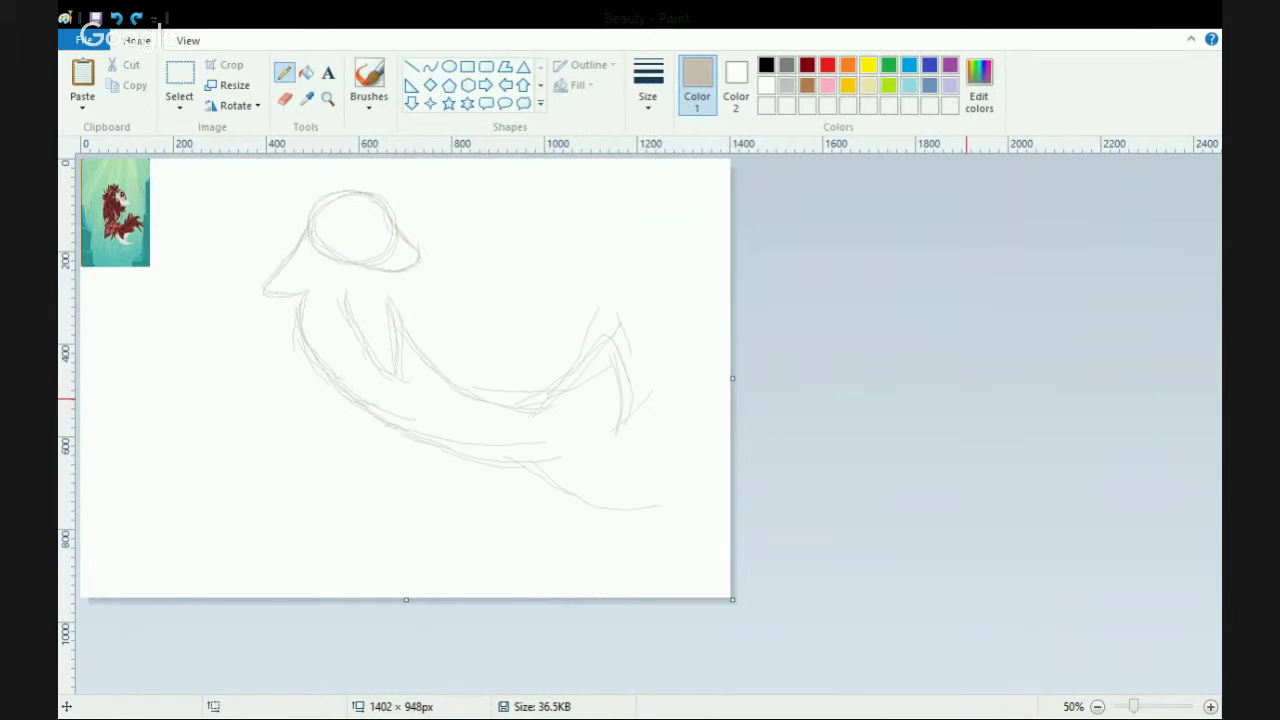
pyautogui.moveTo(733, 378); pyautogui.dragTo(943, 375)
pyautogui.hotkey('ctrl', 'z')
pyautogui.hotkey('ctrl', 'z')
pyautogui.hotkey('ctrl', 'z')
pyautogui.moveTo(732, 378); pyautogui.dragTo(1060, 350)
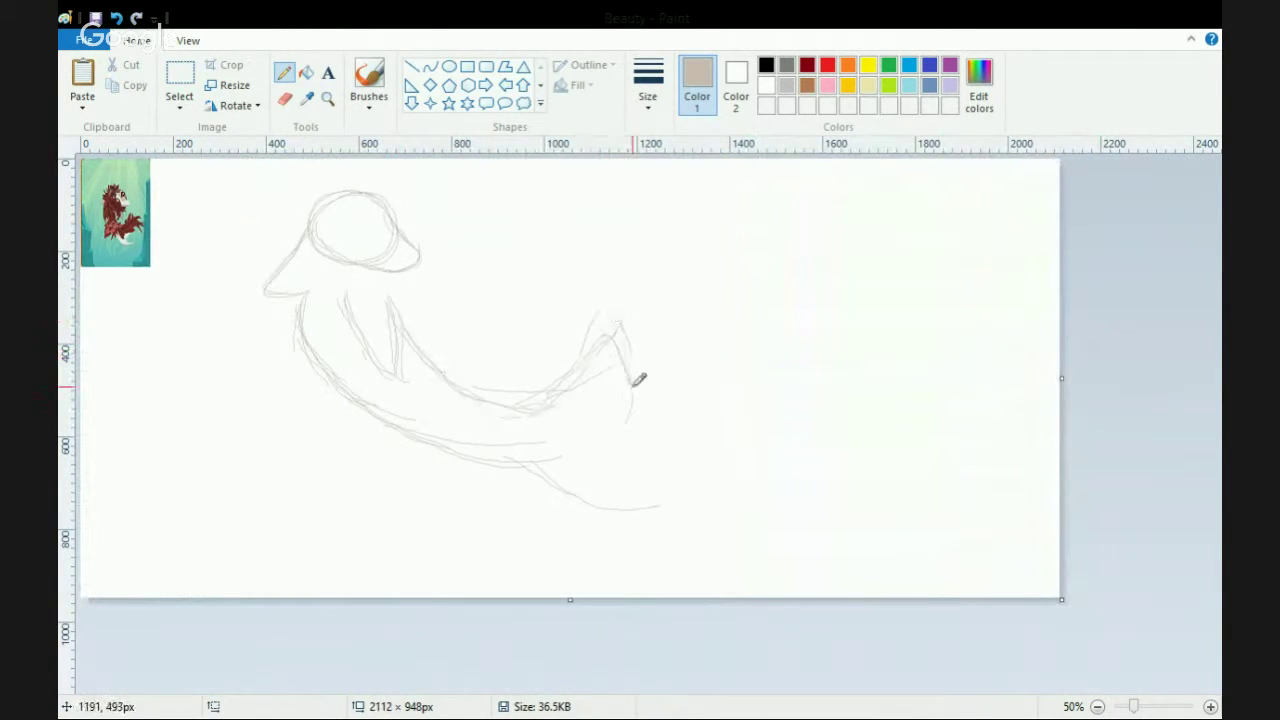
# Close the tail fin with a notched trailing edge and rounded lower lobe, and erase the narrow arm strokes on the chest.
pyautogui.moveTo(632, 387)
pyautogui.mouseDown()
pyautogui.moveTo(624, 428)
pyautogui.moveTo(658, 457)
pyautogui.moveTo(655, 508)
pyautogui.mouseUp()
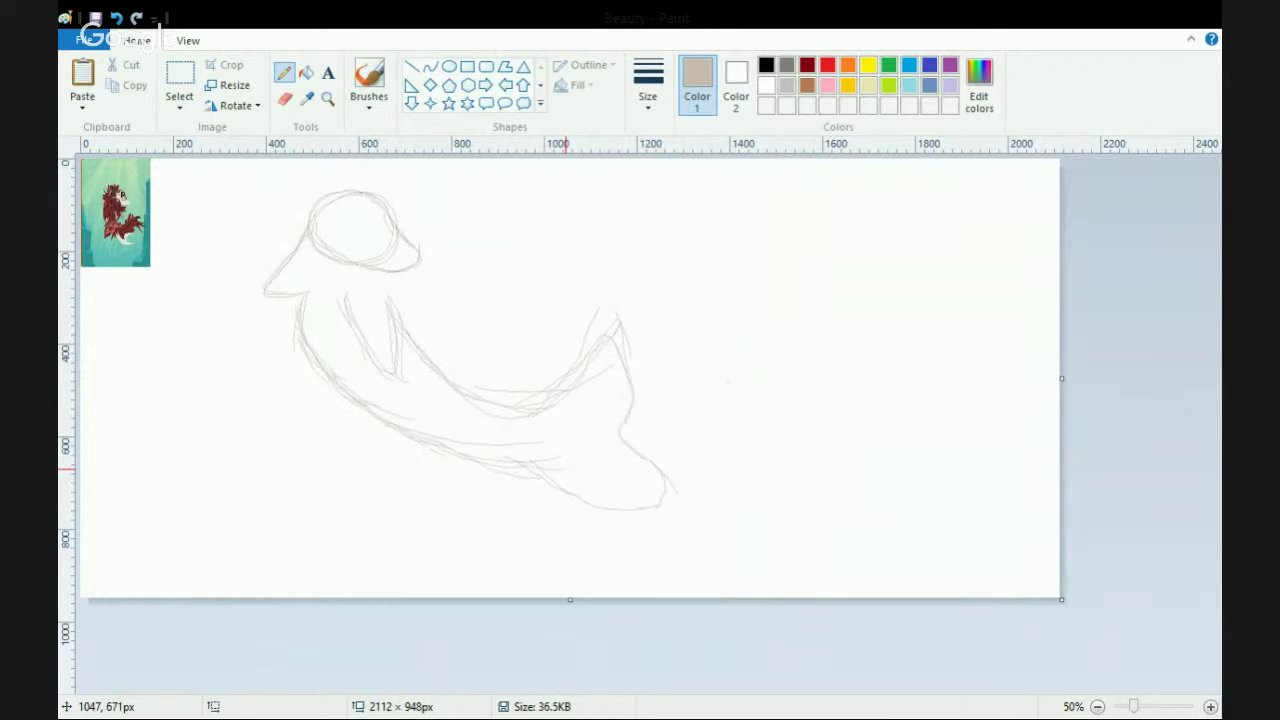
pyautogui.click(285, 98)
pyautogui.moveTo(391, 380)
pyautogui.mouseDown()
pyautogui.moveTo(355, 313)
pyautogui.moveTo(398, 347)
pyautogui.moveTo(394, 363)
pyautogui.moveTo(386, 294)
pyautogui.moveTo(394, 360)
pyautogui.moveTo(376, 358)
pyautogui.moveTo(371, 334)
pyautogui.moveTo(377, 360)
pyautogui.mouseUp()
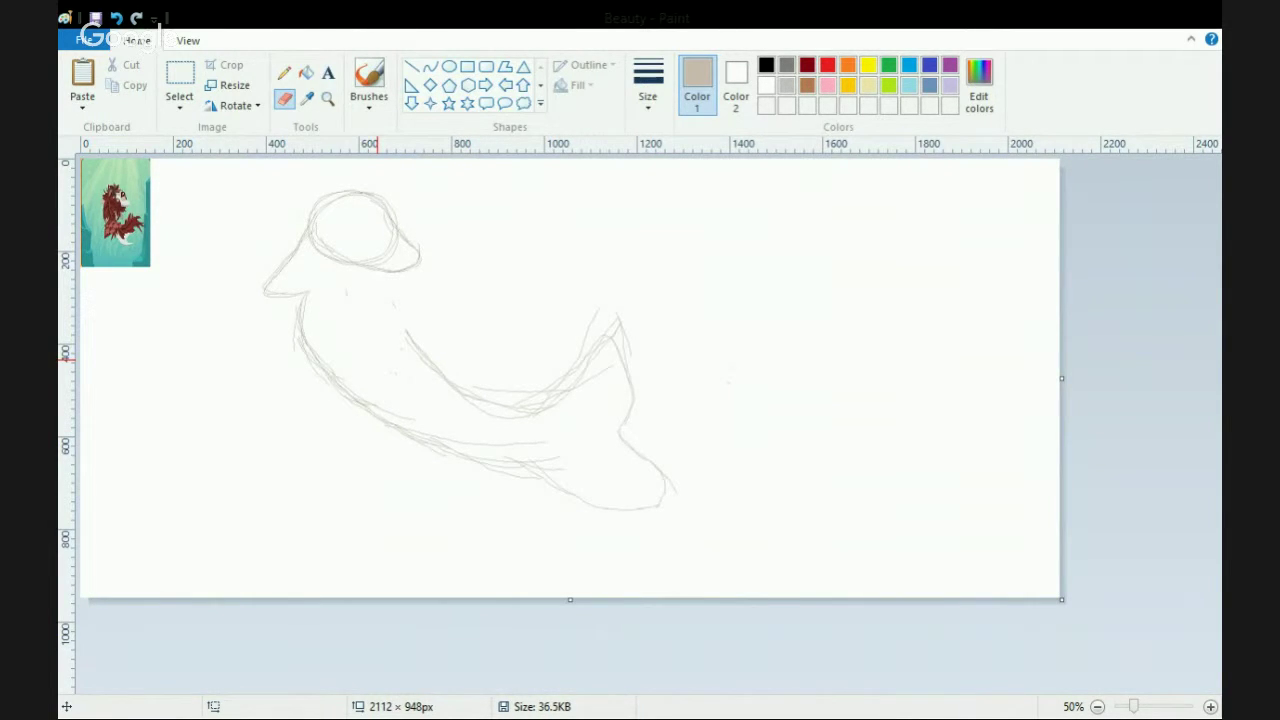
# Sketch a broad near flipper hanging from the shoulder, curving from the body's lower edge back up to the chest line.
pyautogui.hotkey('ctrl', 'pageup')
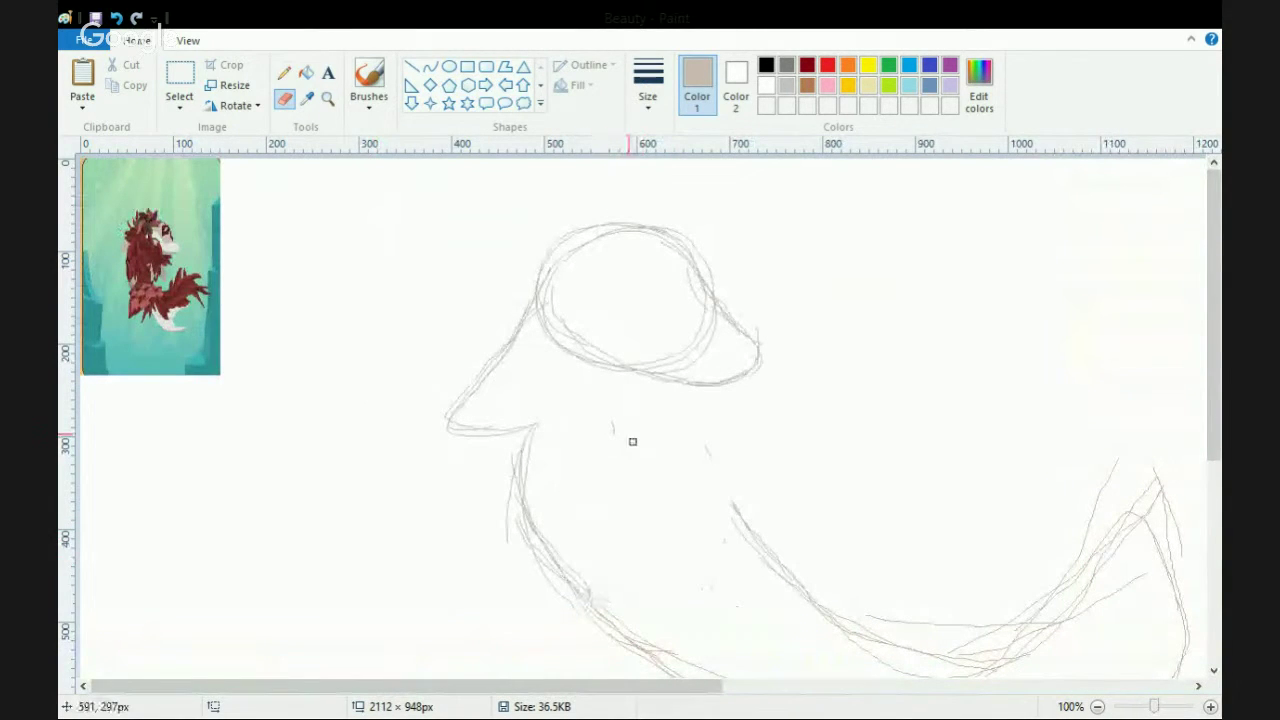
pyautogui.click(285, 73)
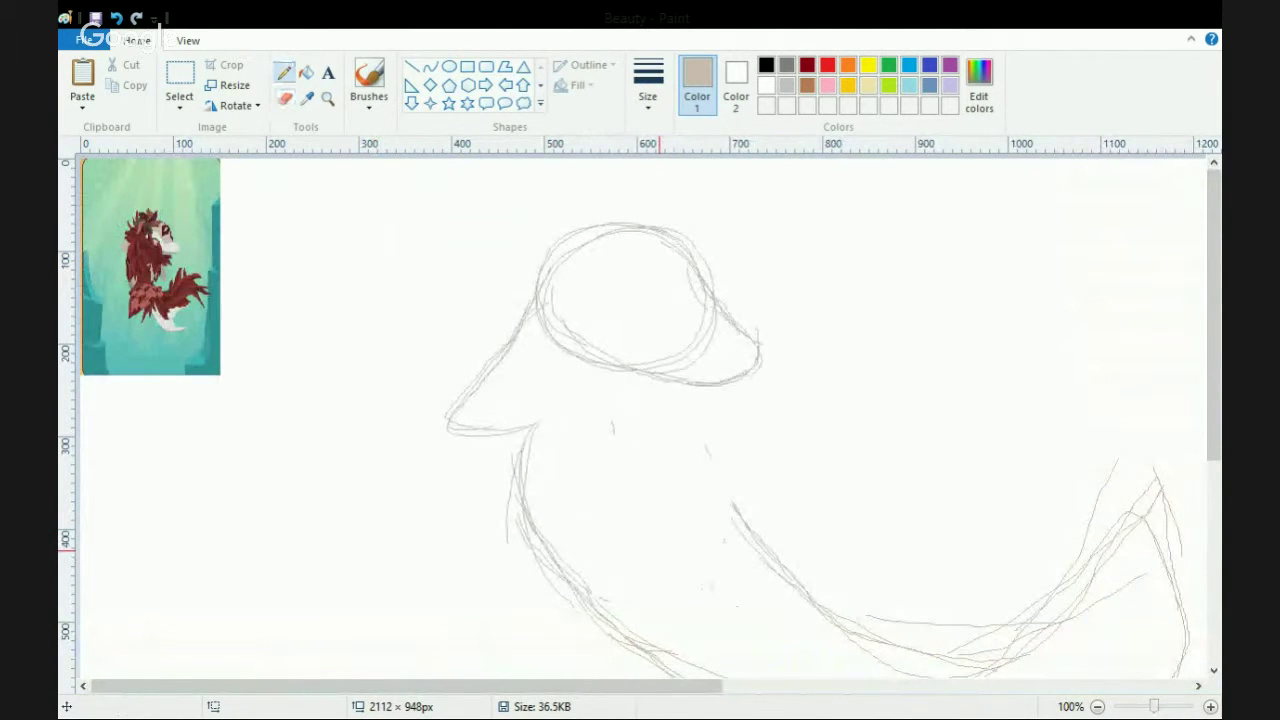
pyautogui.moveTo(625, 302); pyautogui.dragTo(650, 310)
pyautogui.hotkey('ctrl', 'z')
pyautogui.moveTo(626, 418)
pyautogui.mouseDown()
pyautogui.moveTo(580, 626)
pyautogui.moveTo(739, 501)
pyautogui.mouseUp()
pyautogui.scroll(-1, 738, 496)
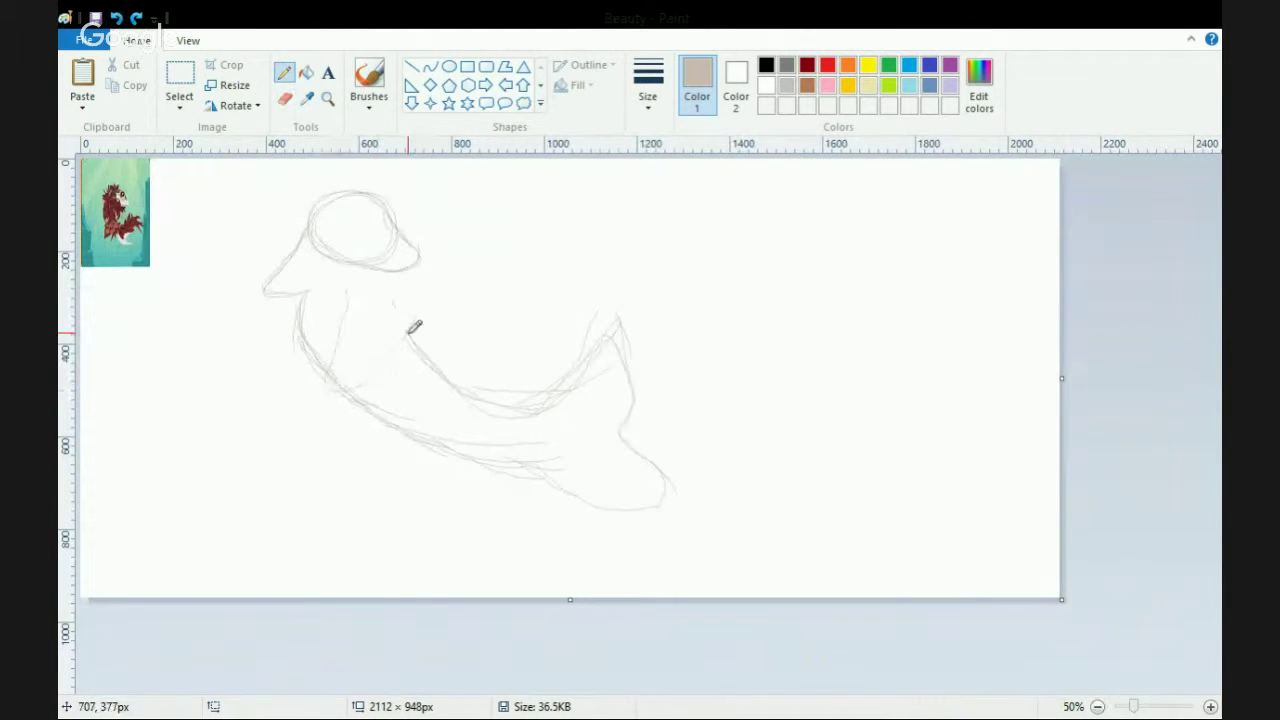
pyautogui.moveTo(414, 326)
pyautogui.mouseDown()
pyautogui.moveTo(330, 392)
pyautogui.moveTo(346, 296)
pyautogui.mouseUp()
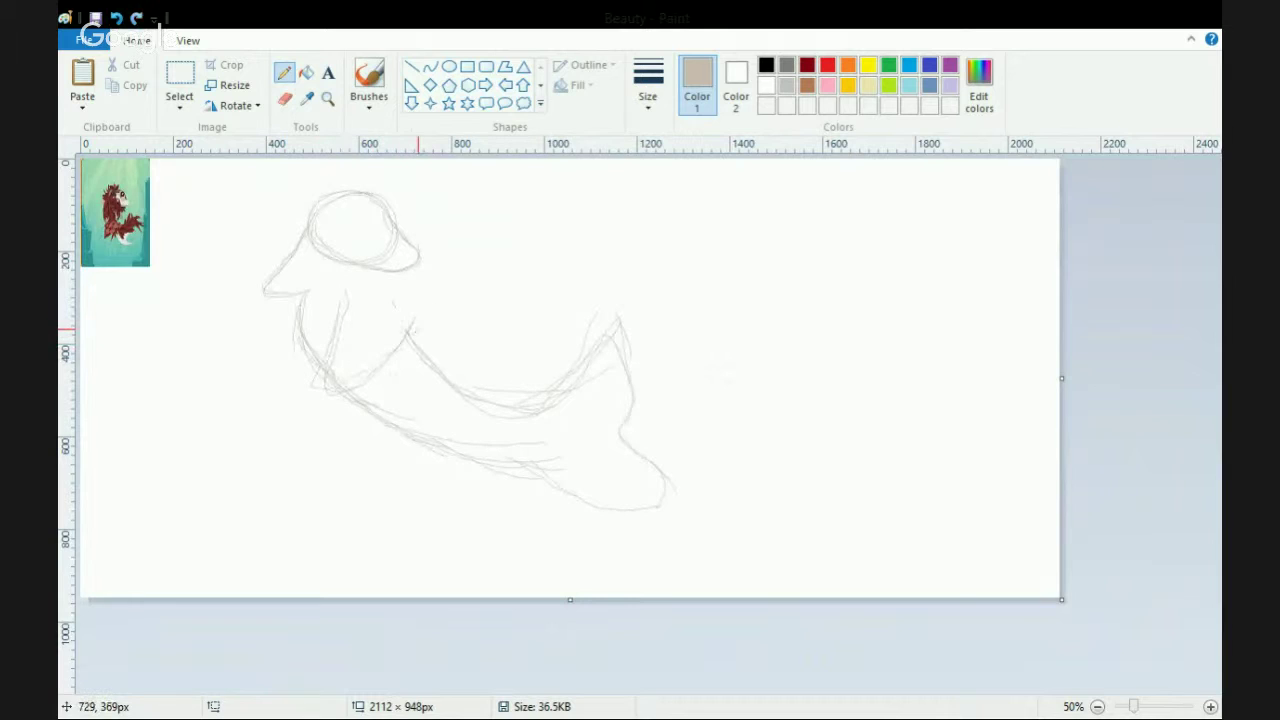
# Sketch a pointed fin sticking out behind the back, plus new strokes along the neck front and chest.
pyautogui.moveTo(300, 332)
pyautogui.mouseDown()
pyautogui.moveTo(269, 386)
pyautogui.moveTo(322, 354)
pyautogui.moveTo(298, 326)
pyautogui.mouseUp()
pyautogui.moveTo(388, 276)
pyautogui.mouseDown()
pyautogui.moveTo(443, 360)
pyautogui.moveTo(488, 380)
pyautogui.mouseUp()
# Enlarge the head and snout with a free-form selection of about 388 × 314 px, lowering them onto the neck.
pyautogui.click(179, 82)
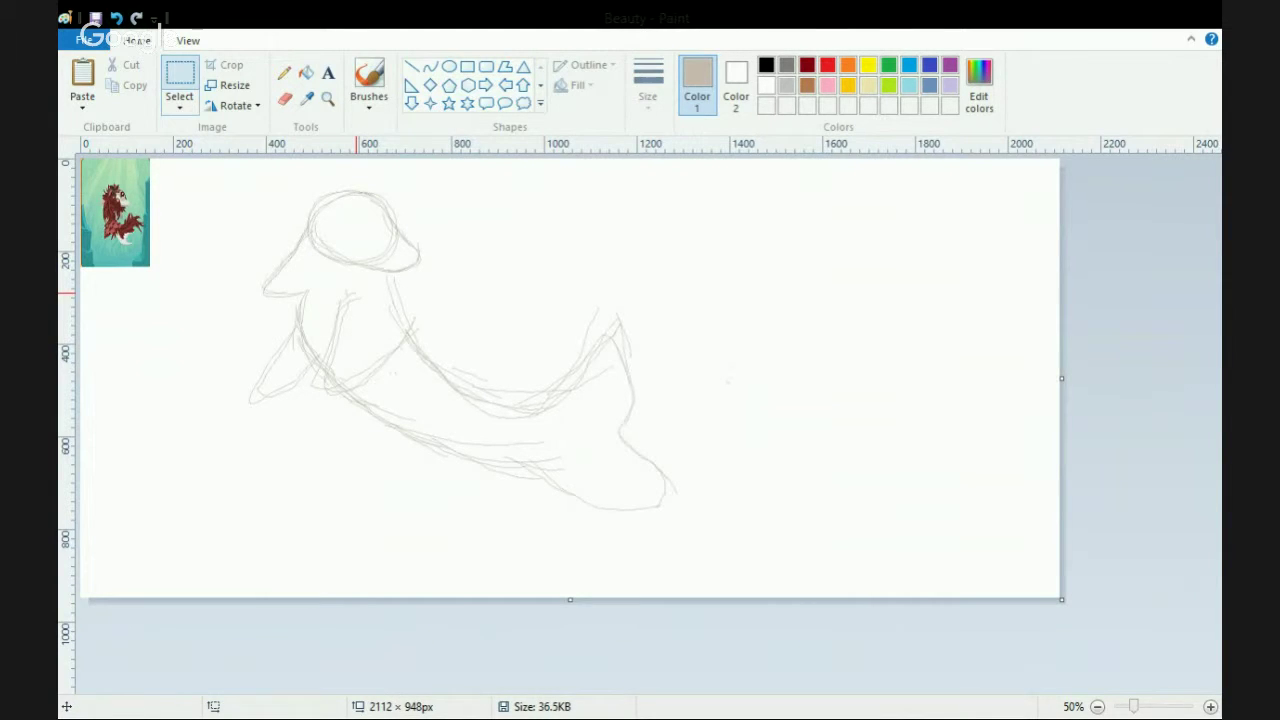
pyautogui.moveTo(448, 296); pyautogui.dragTo(296, 162)
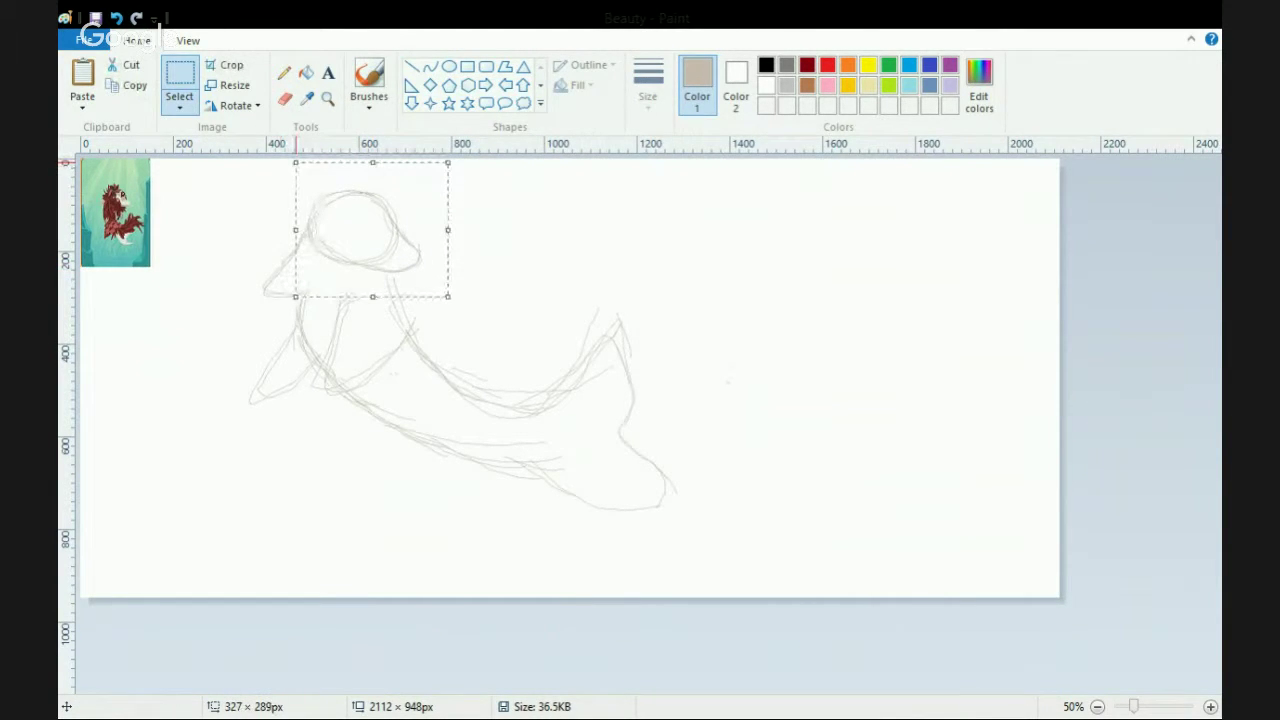
pyautogui.click(179, 104)
pyautogui.click(149, 173)
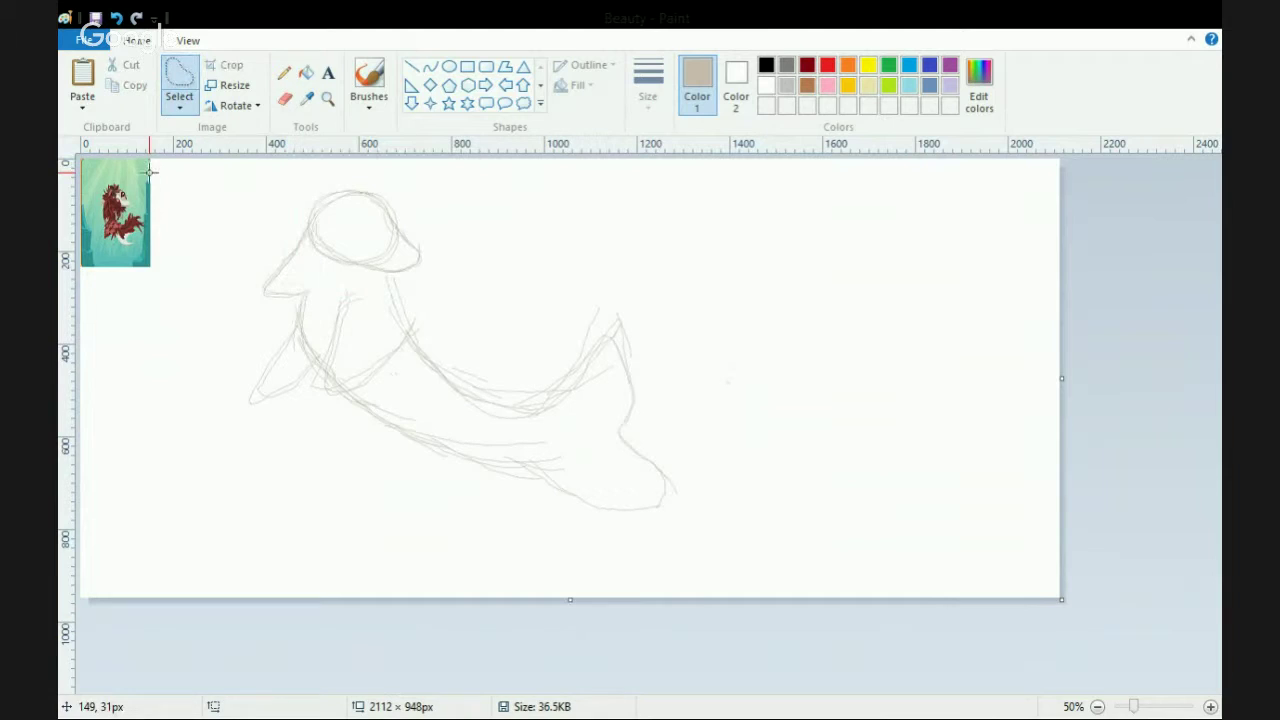
pyautogui.moveTo(352, 272)
pyautogui.mouseDown()
pyautogui.moveTo(391, 277)
pyautogui.moveTo(420, 235)
pyautogui.moveTo(380, 186)
pyautogui.moveTo(294, 226)
pyautogui.moveTo(350, 271)
pyautogui.mouseUp()
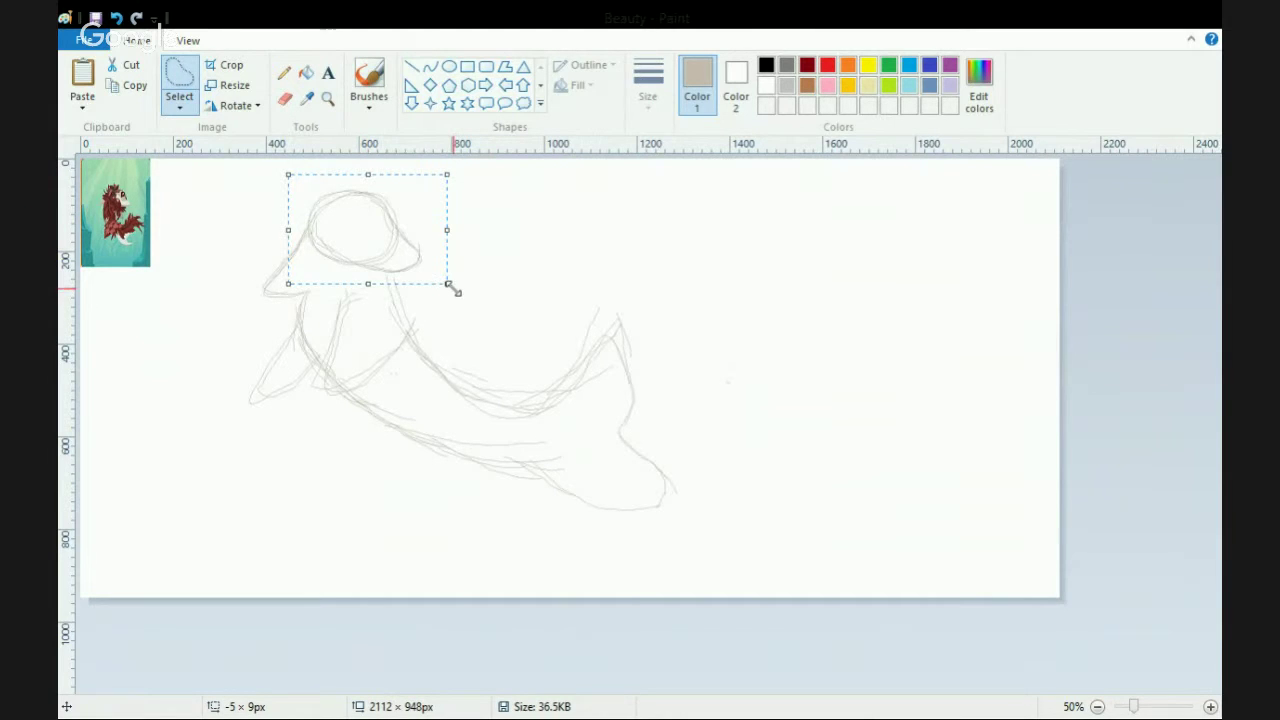
pyautogui.moveTo(449, 287)
pyautogui.mouseDown()
pyautogui.moveTo(474, 318)
pyautogui.moveTo(425, 269)
pyautogui.mouseUp()
pyautogui.moveTo(458, 309); pyautogui.dragTo(437, 268)
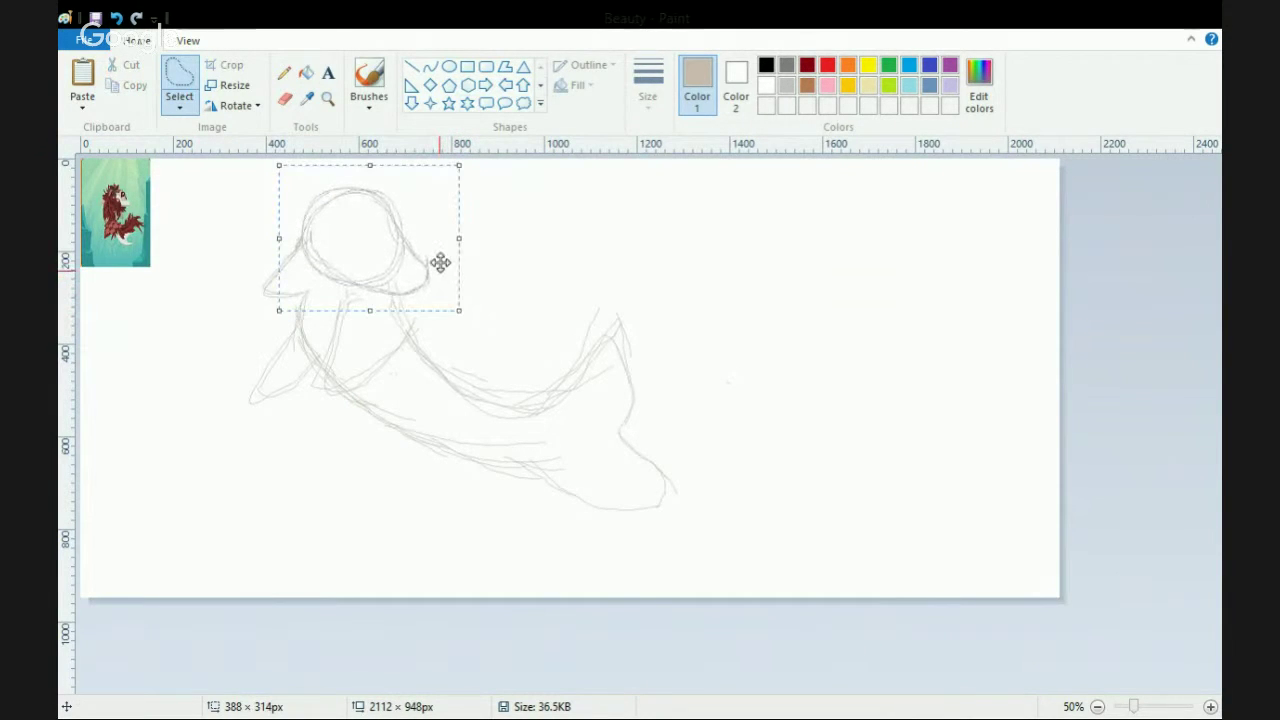
pyautogui.click(467, 86)
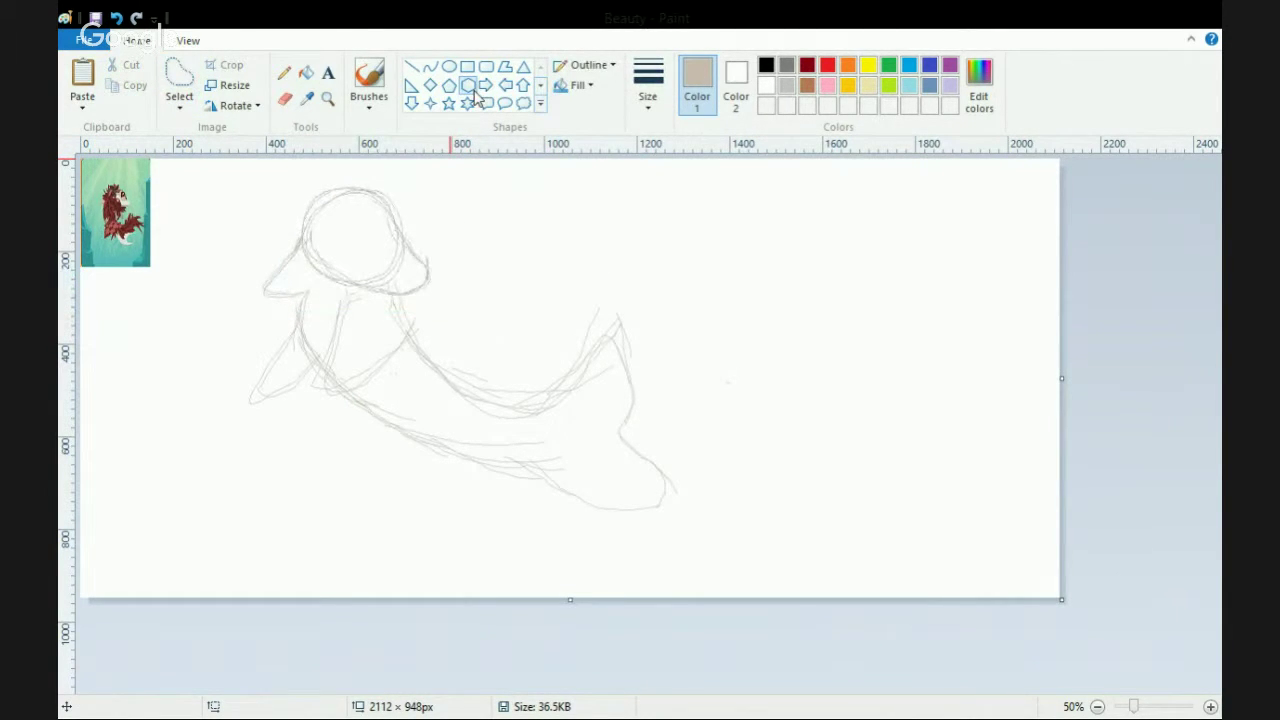
# Erase the pointed fin behind the head and extend the back line up to the head with the Pencil.
pyautogui.hotkey('ctrl', 'pageup')
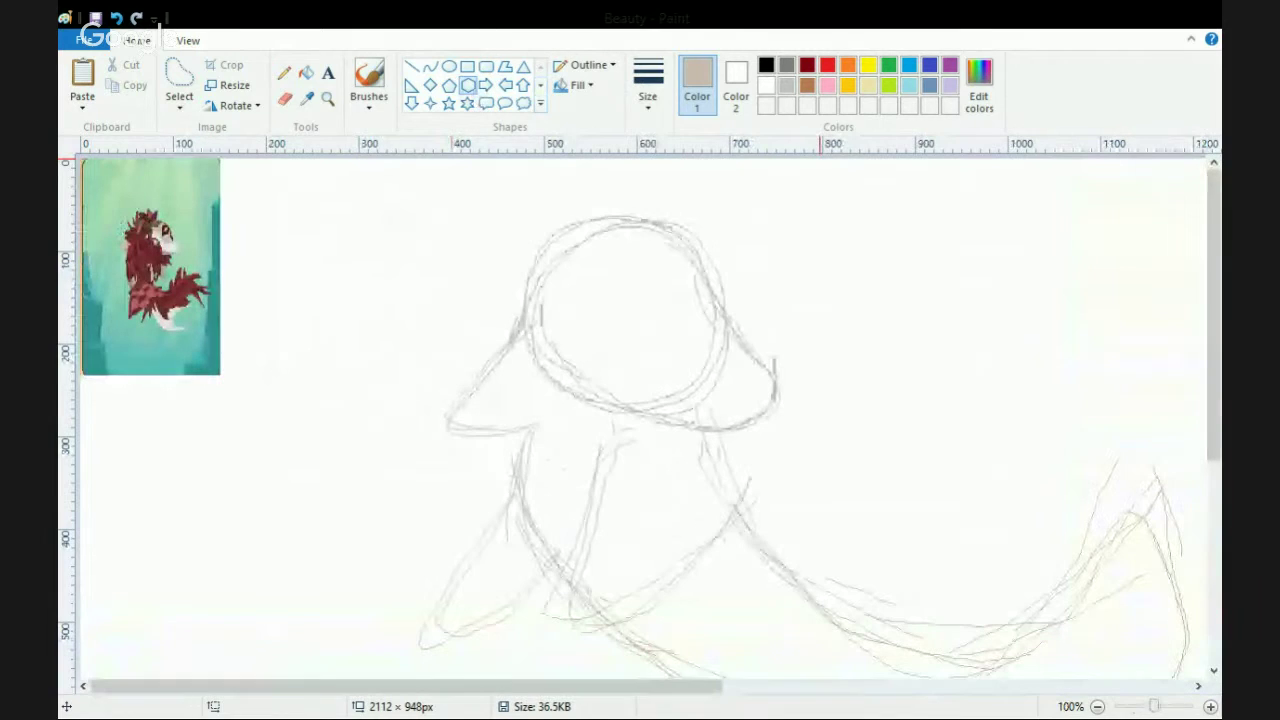
pyautogui.click(285, 99)
pyautogui.moveTo(451, 420)
pyautogui.mouseDown()
pyautogui.moveTo(496, 340)
pyautogui.moveTo(481, 438)
pyautogui.moveTo(497, 428)
pyautogui.moveTo(477, 349)
pyautogui.mouseUp()
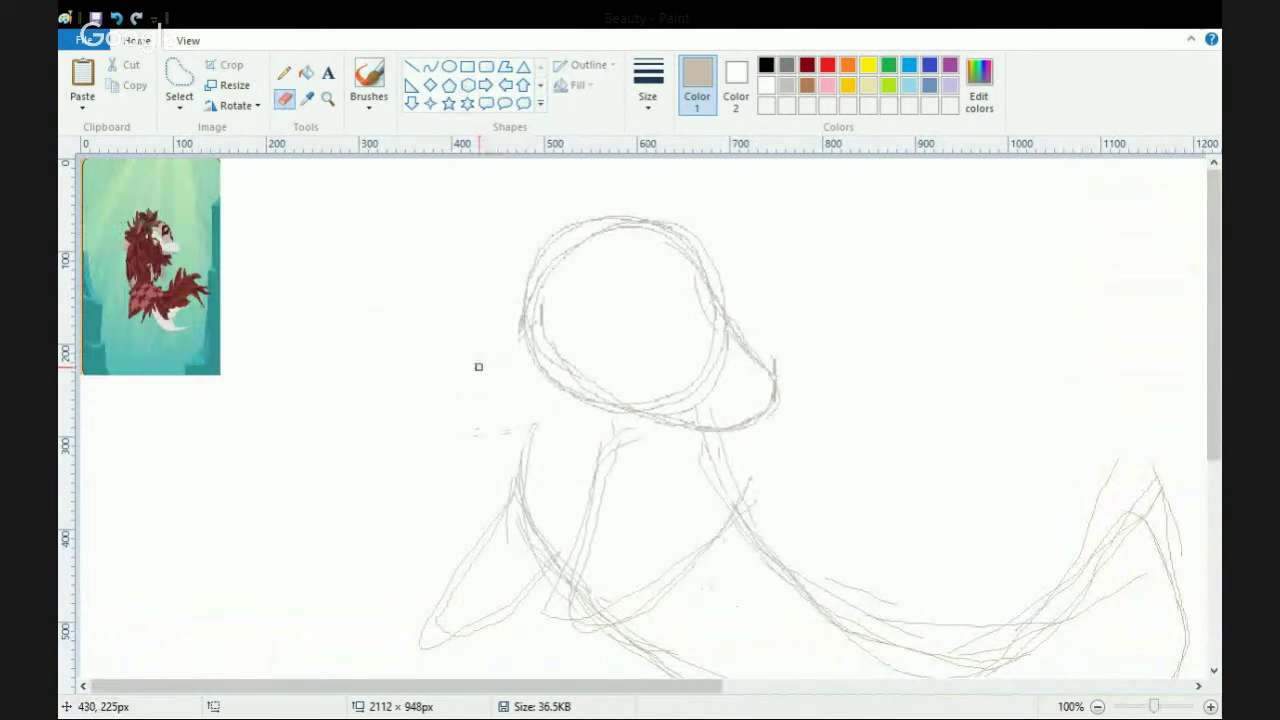
pyautogui.hotkey('ctrl', 'pagedown')
pyautogui.click(284, 73)
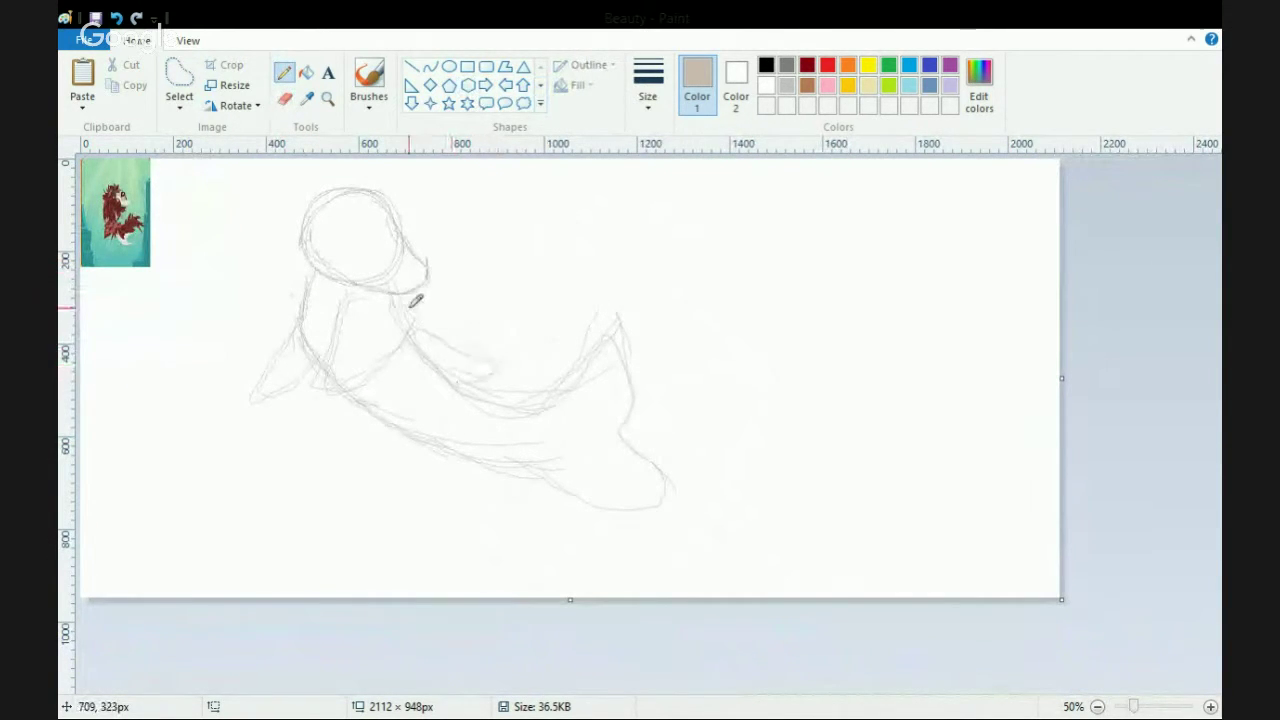
# Sketch a pointed far flipper reaching forward from the chest and erase the body line crossing it.
pyautogui.moveTo(414, 297); pyautogui.dragTo(506, 355)
pyautogui.click(285, 99)
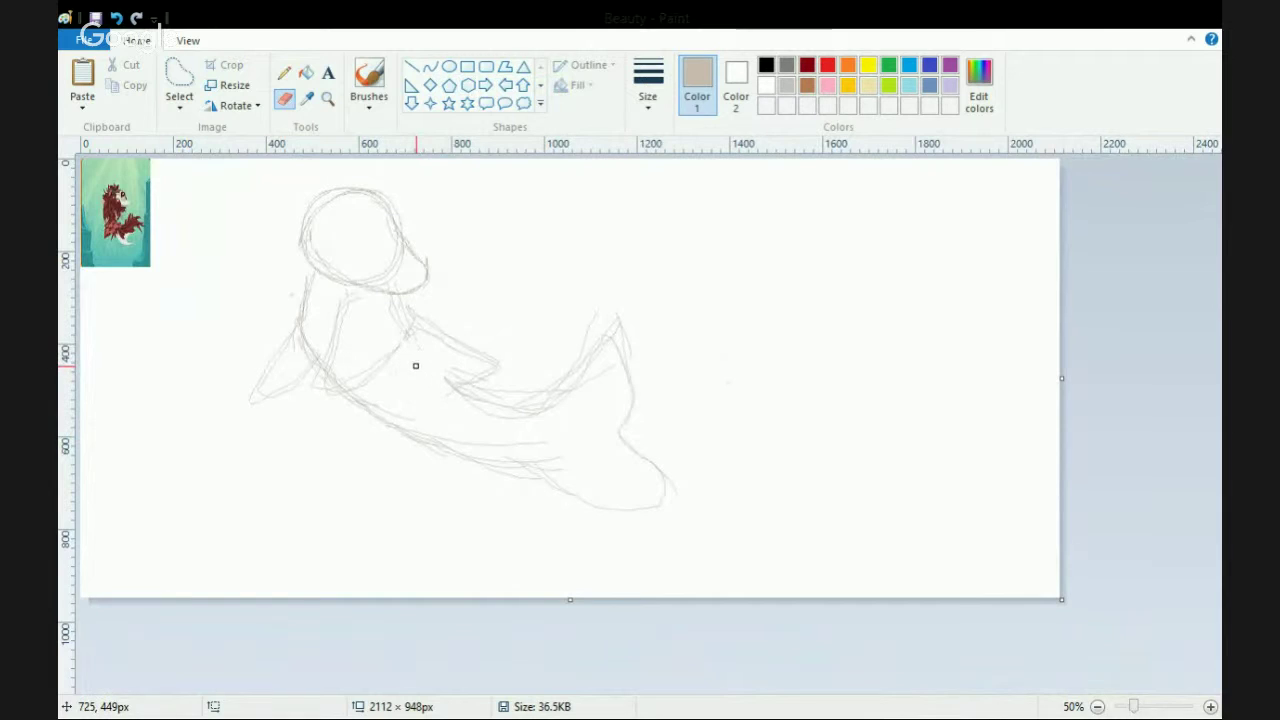
pyautogui.click(116, 19)
pyautogui.click(140, 20)
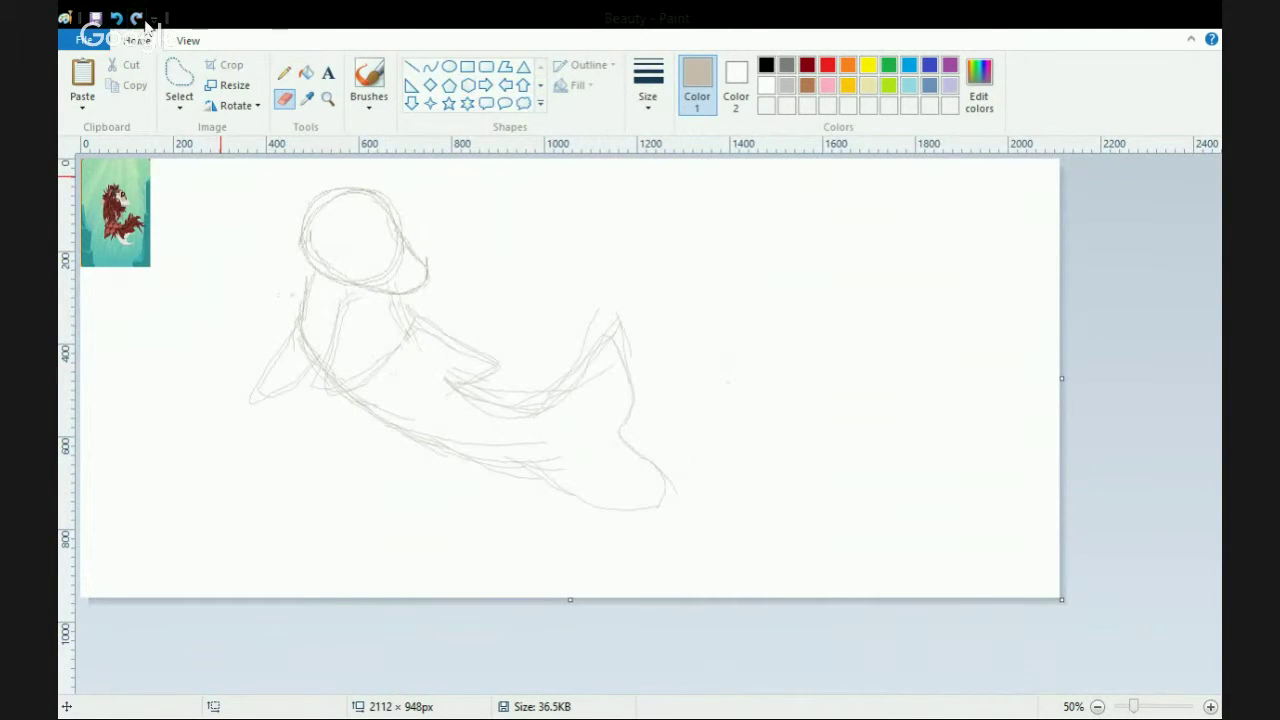
# Save the drawing.
pyautogui.click(95, 18)
pyautogui.click(96, 18)
# Sketch a fan of four leaf-shaped tufts at the back of the head, undoing the tall upright one above it.
pyautogui.click(1210, 707)
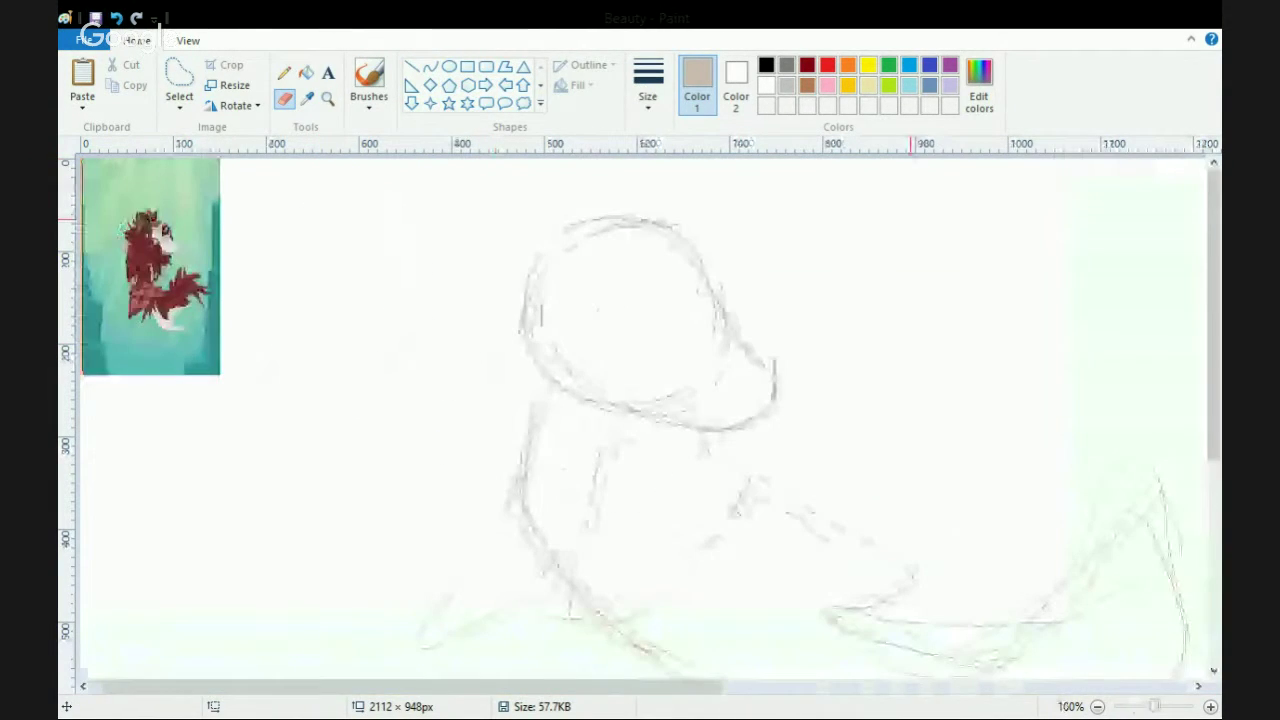
pyautogui.click(285, 73)
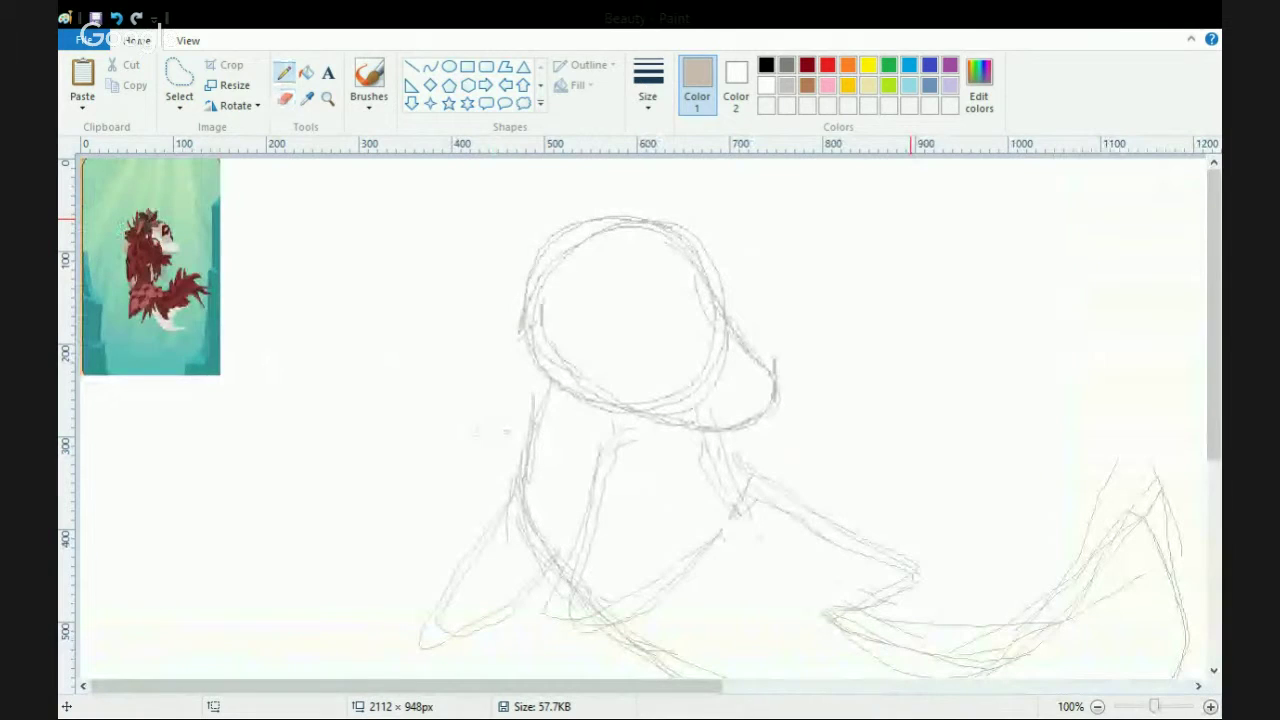
pyautogui.moveTo(577, 272)
pyautogui.mouseDown()
pyautogui.moveTo(576, 240)
pyautogui.moveTo(493, 208)
pyautogui.moveTo(521, 210)
pyautogui.moveTo(565, 257)
pyautogui.mouseUp()
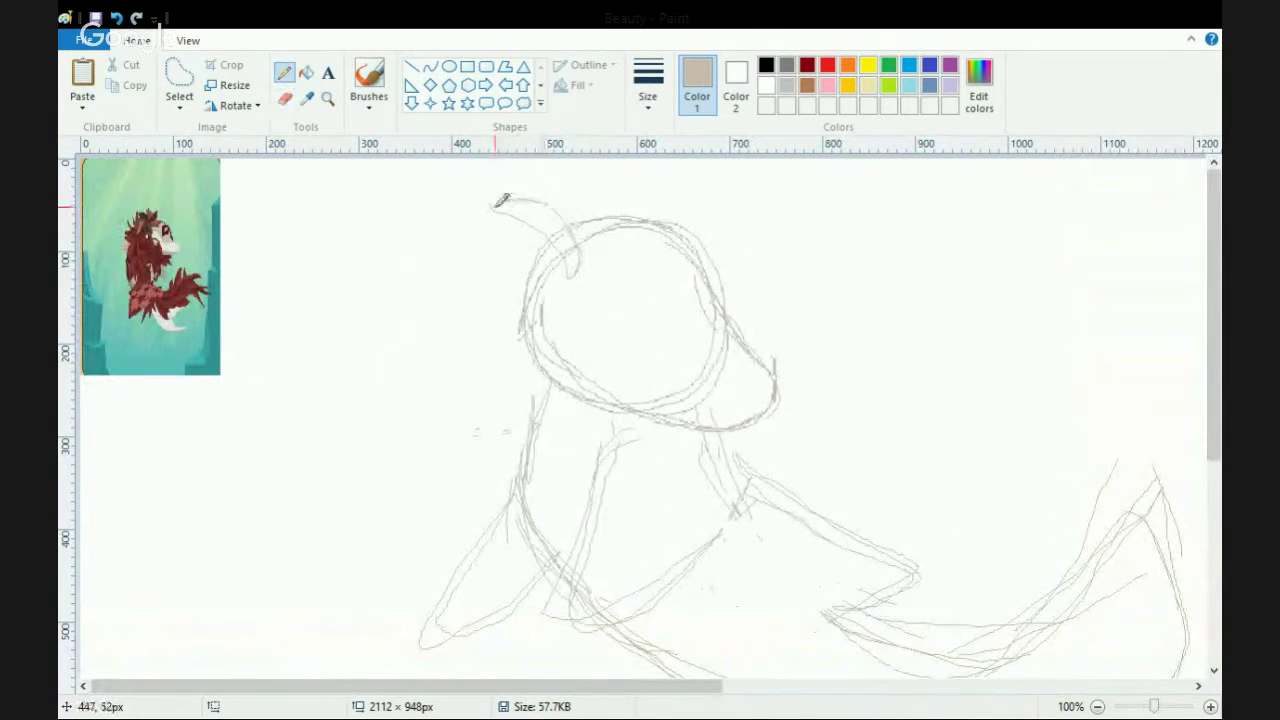
pyautogui.moveTo(497, 201)
pyautogui.mouseDown()
pyautogui.moveTo(578, 265)
pyautogui.moveTo(479, 225)
pyautogui.mouseUp()
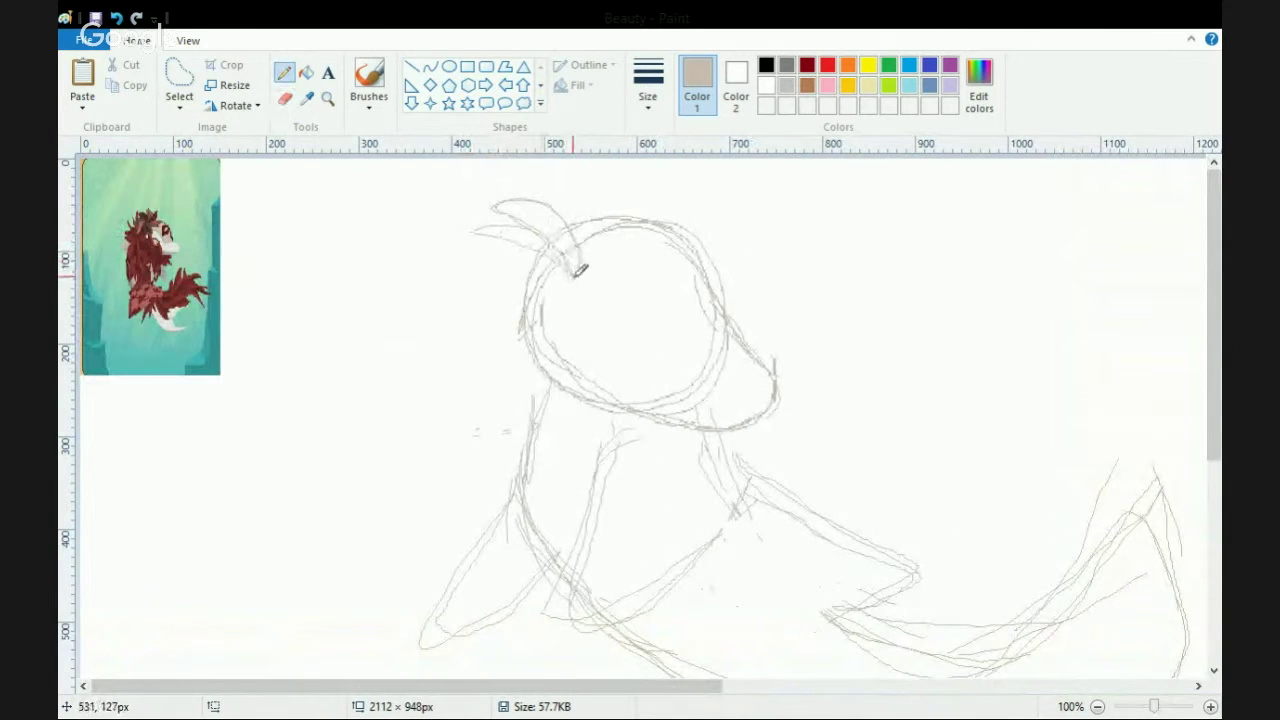
pyautogui.moveTo(578, 268)
pyautogui.mouseDown()
pyautogui.moveTo(479, 232)
pyautogui.moveTo(519, 226)
pyautogui.mouseUp()
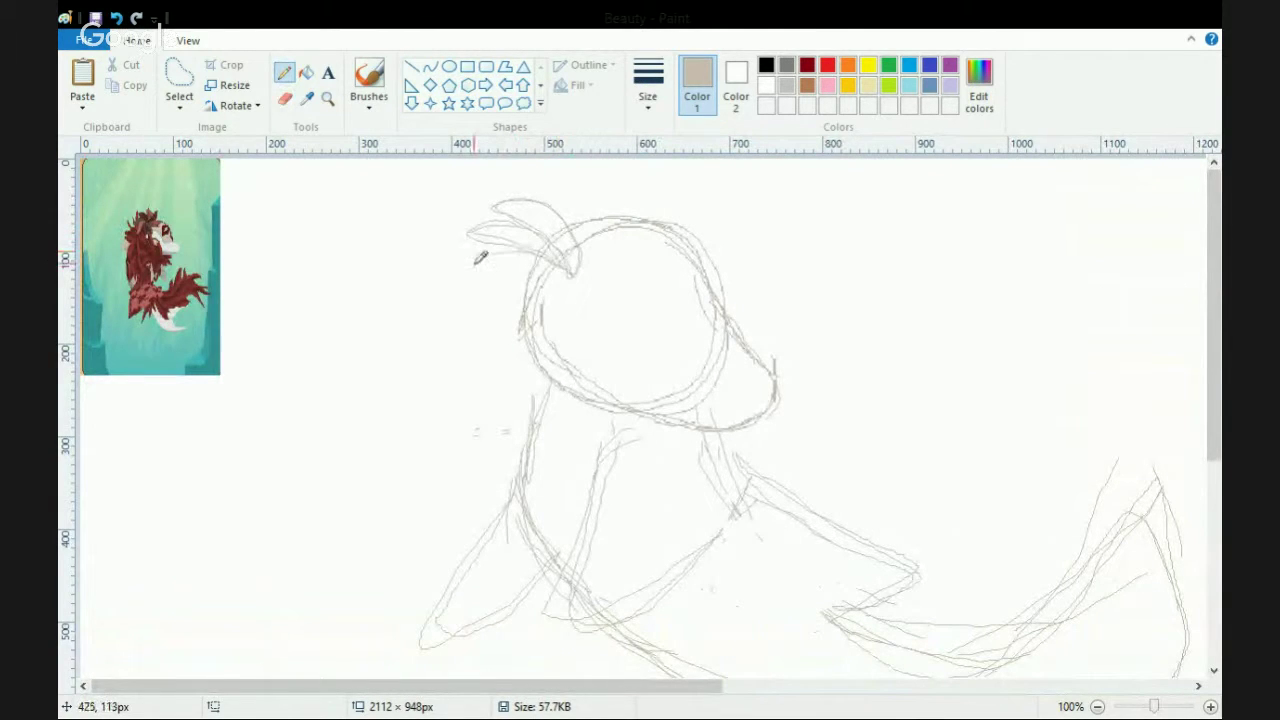
pyautogui.moveTo(466, 273); pyautogui.dragTo(576, 279)
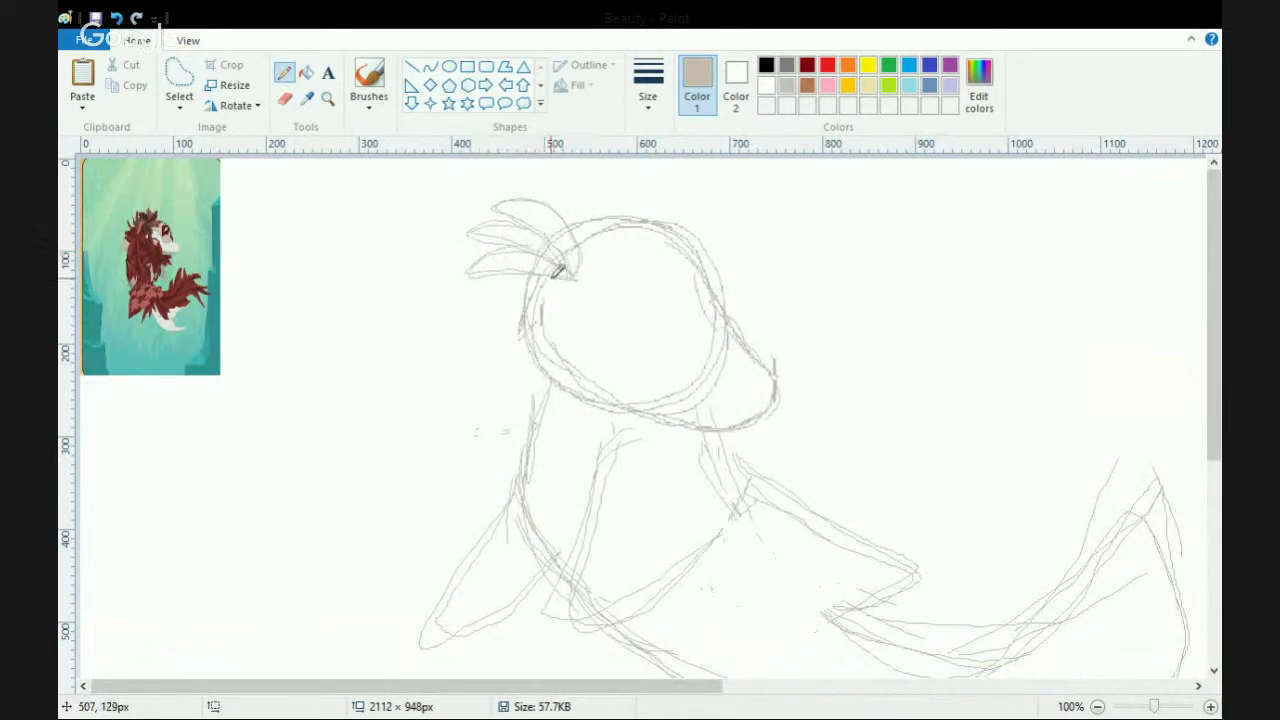
pyautogui.moveTo(493, 318)
pyautogui.mouseDown()
pyautogui.moveTo(486, 330)
pyautogui.moveTo(577, 278)
pyautogui.moveTo(507, 283)
pyautogui.moveTo(571, 286)
pyautogui.moveTo(594, 237)
pyautogui.moveTo(580, 157)
pyautogui.moveTo(571, 254)
pyautogui.mouseUp()
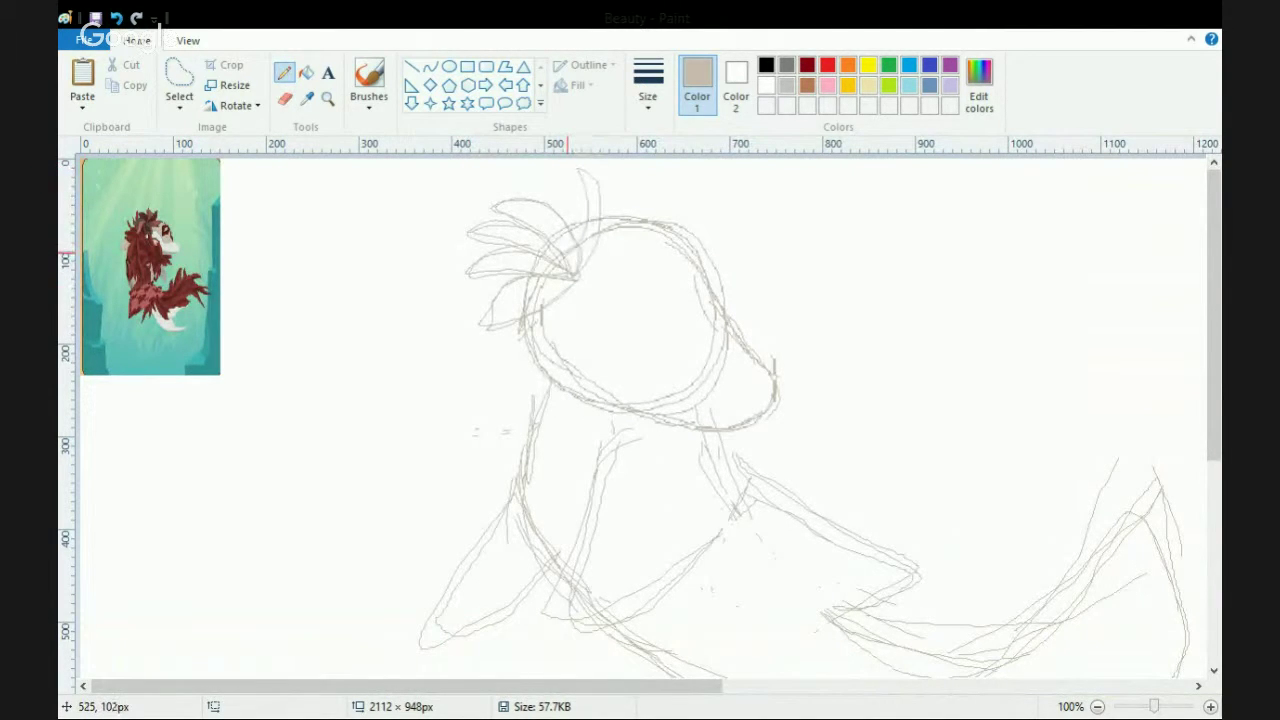
pyautogui.click(116, 18)
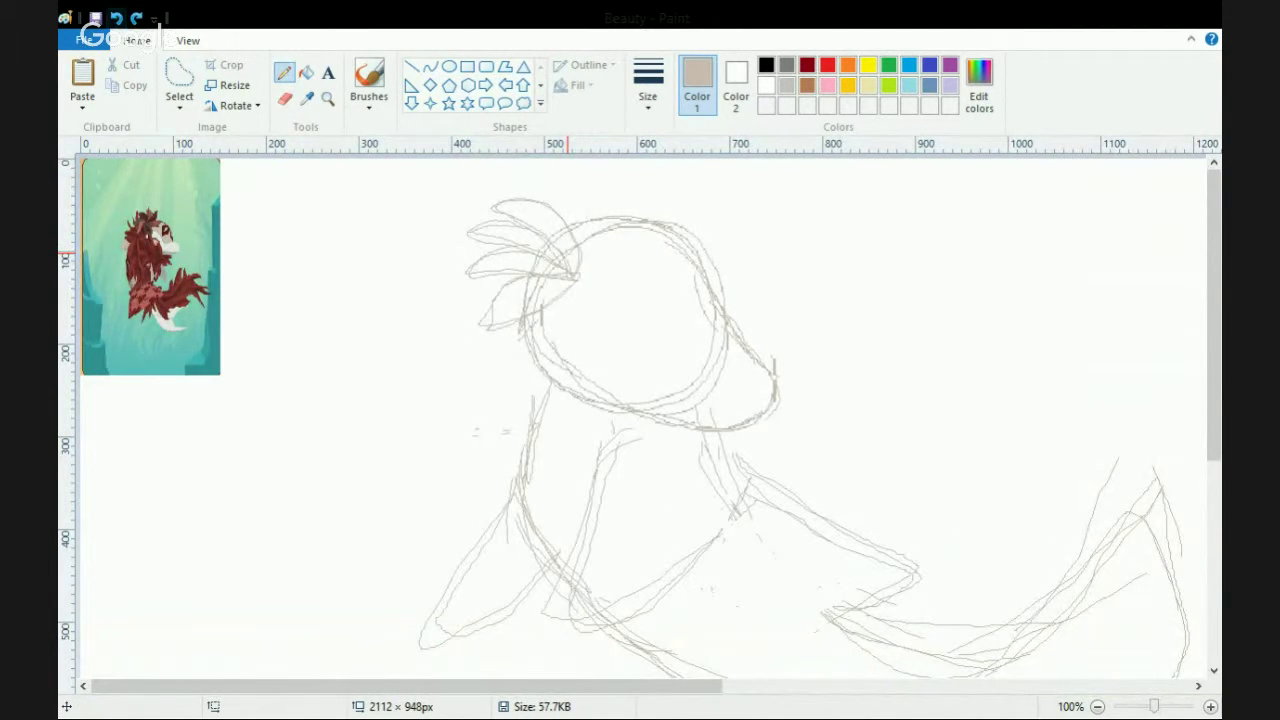
# Complete the ring of leaf-shaped tufts across the head's top, front and underside, and save the drawing.
pyautogui.moveTo(569, 206)
pyautogui.mouseDown()
pyautogui.moveTo(594, 200)
pyautogui.moveTo(575, 287)
pyautogui.mouseUp()
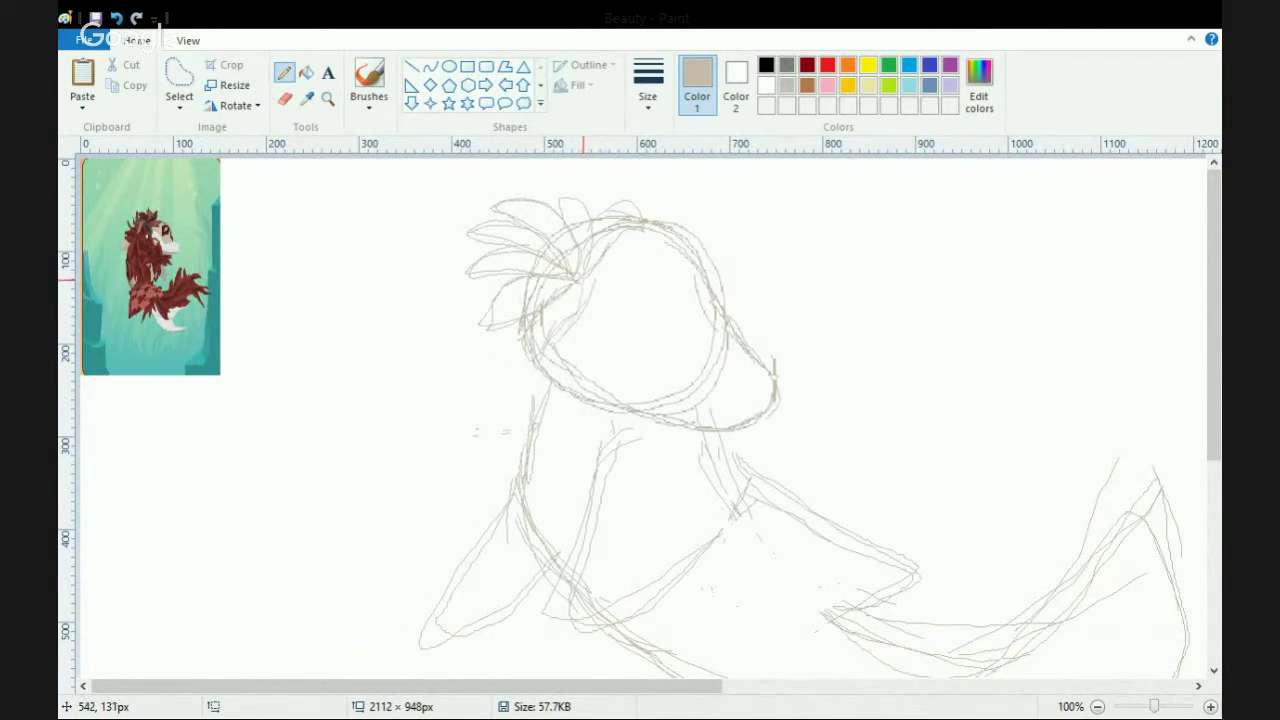
pyautogui.moveTo(597, 262); pyautogui.dragTo(657, 266)
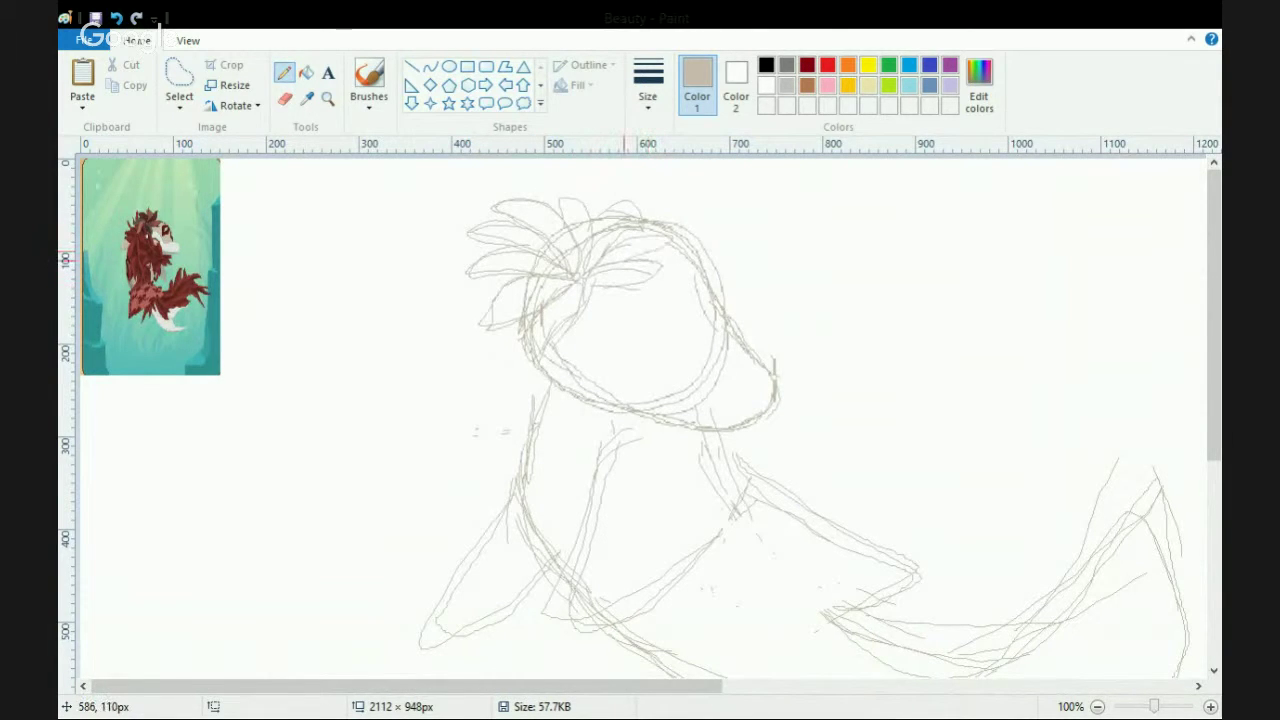
pyautogui.moveTo(607, 287)
pyautogui.mouseDown()
pyautogui.moveTo(600, 342)
pyautogui.moveTo(567, 351)
pyautogui.moveTo(615, 286)
pyautogui.mouseUp()
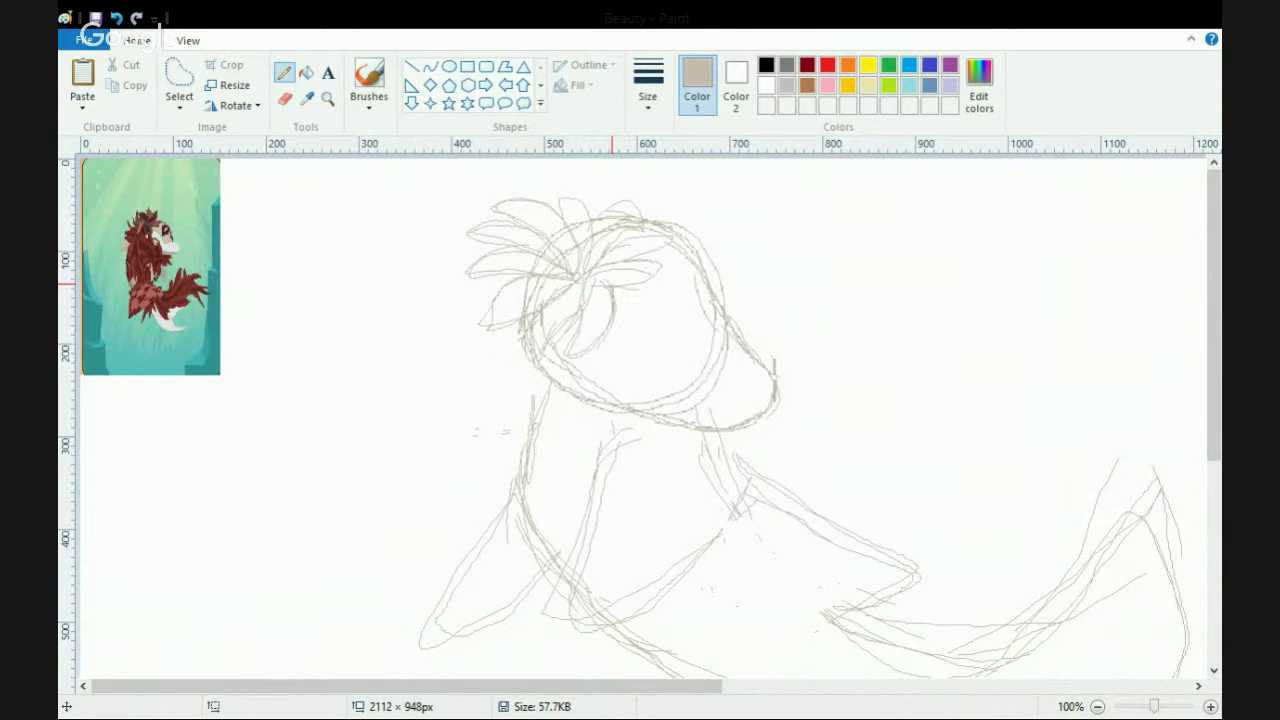
pyautogui.click(1097, 707)
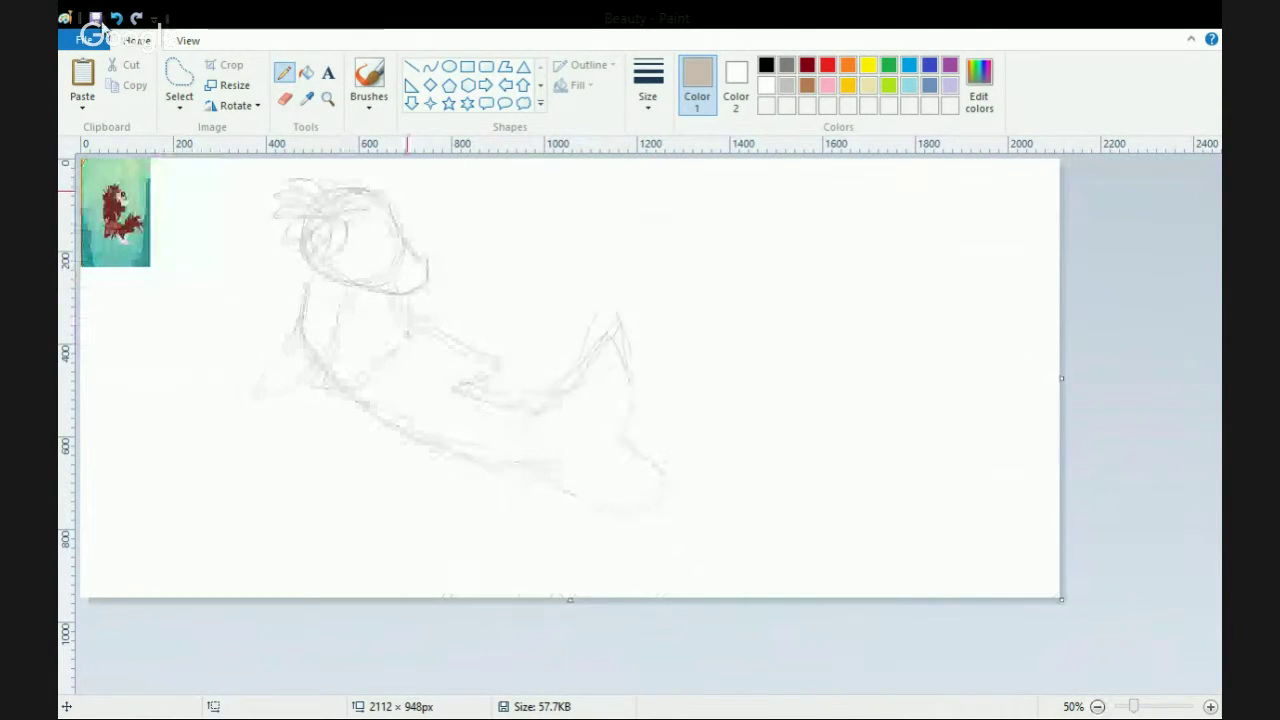
# Sketch pointed mane tufts around the neck and upper chest beneath the head.
pyautogui.hotkey('ctrl', 'pageup')
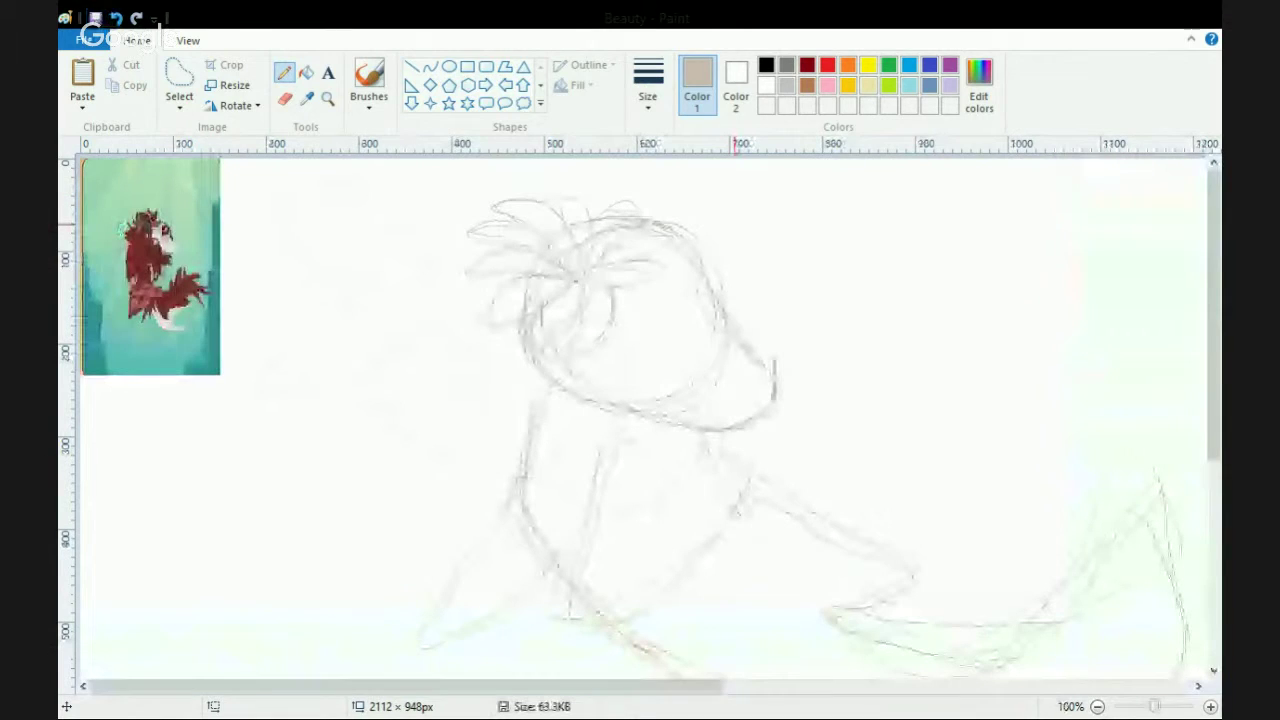
pyautogui.hotkey('ctrl', 'pageup')
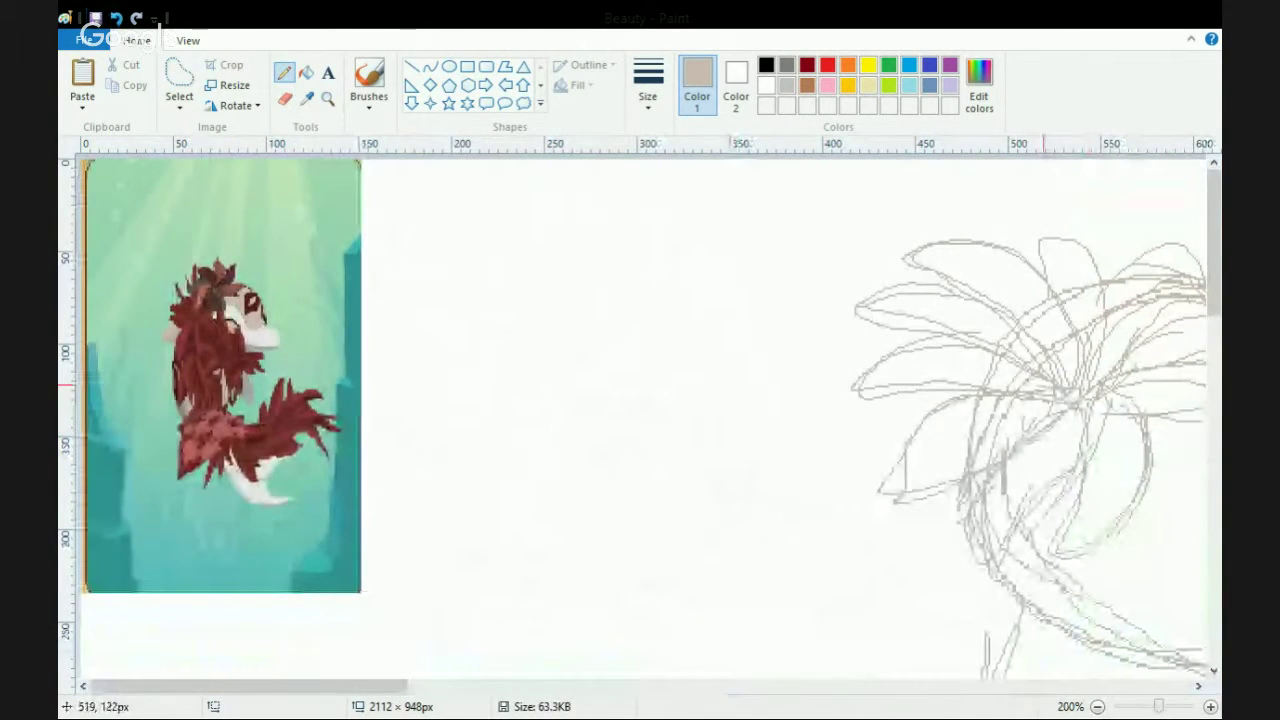
pyautogui.hotkey('ctrl', 'pagedown')
pyautogui.hotkey('ctrl', 'pagedown')
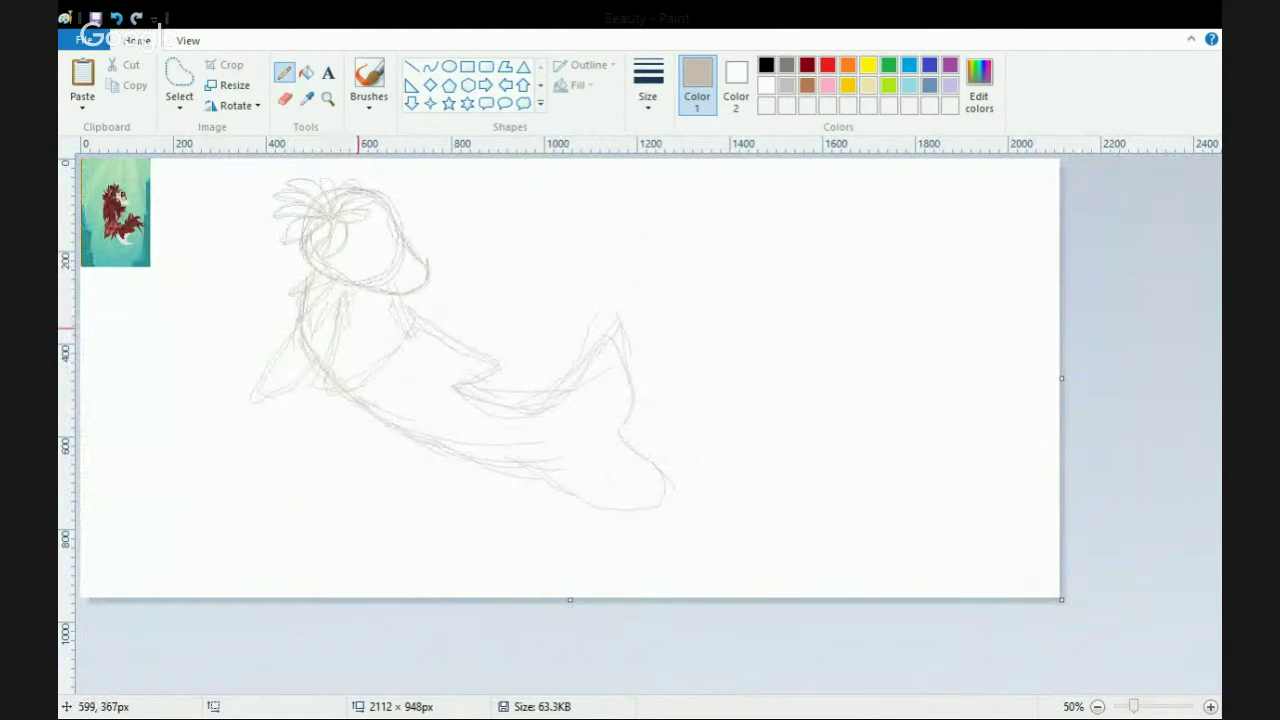
pyautogui.moveTo(380, 327)
pyautogui.mouseDown()
pyautogui.moveTo(380, 297)
pyautogui.moveTo(408, 313)
pyautogui.mouseUp()
pyautogui.keyDown('ctrl'); pyautogui.scroll(1, 407, 313); pyautogui.keyUp('ctrl')
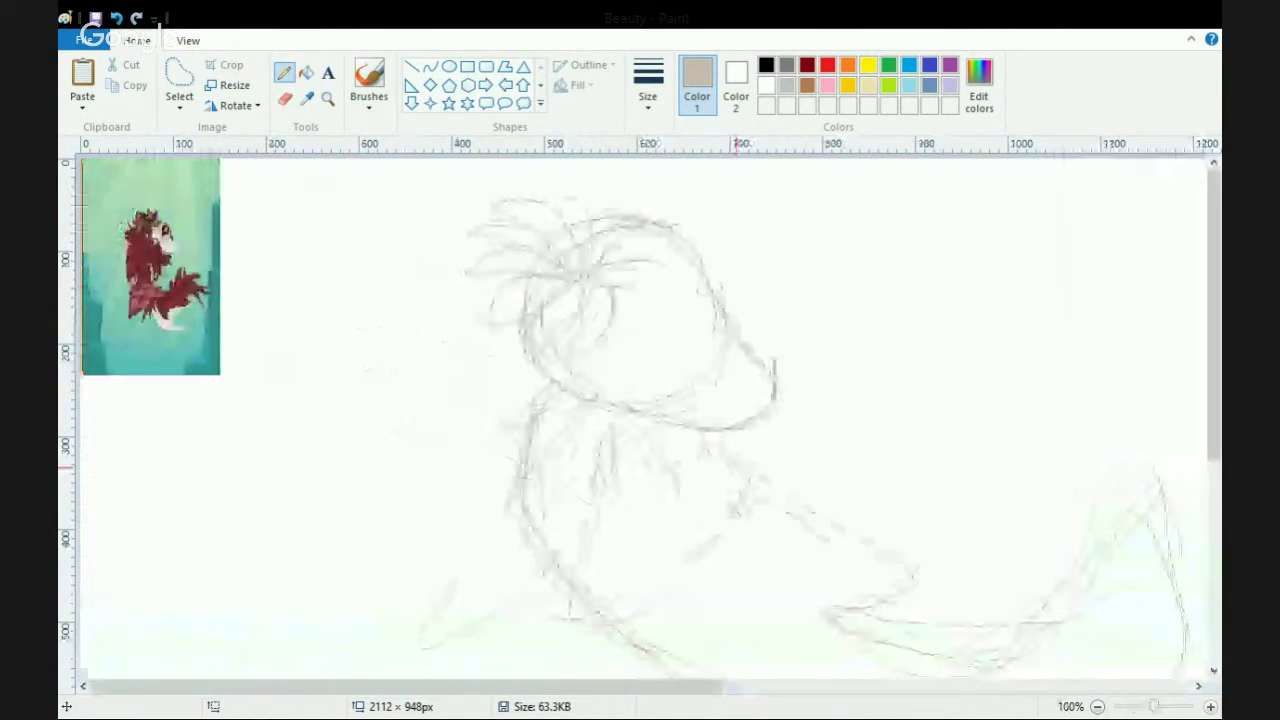
pyautogui.keyDown('ctrl'); pyautogui.scroll(1, 735, 468); pyautogui.keyUp('ctrl')
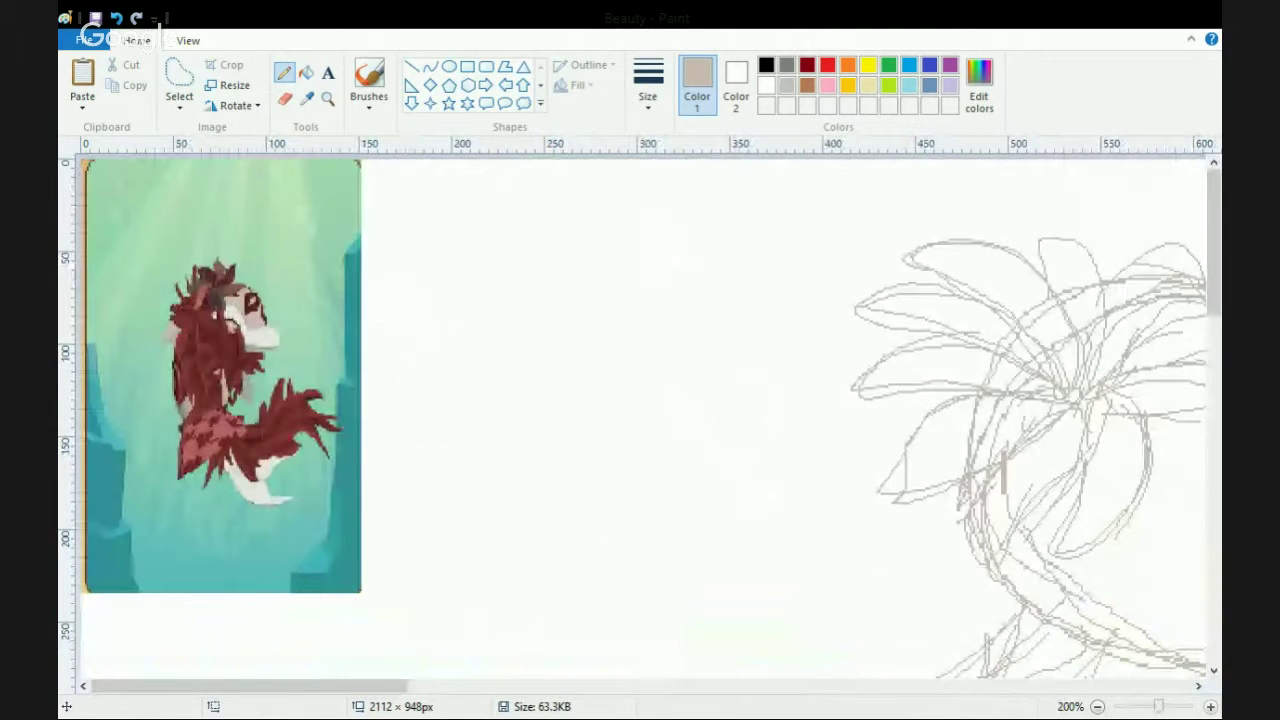
pyautogui.hscroll(3, 640, 415)
pyautogui.hscroll(-3, 640, 415)
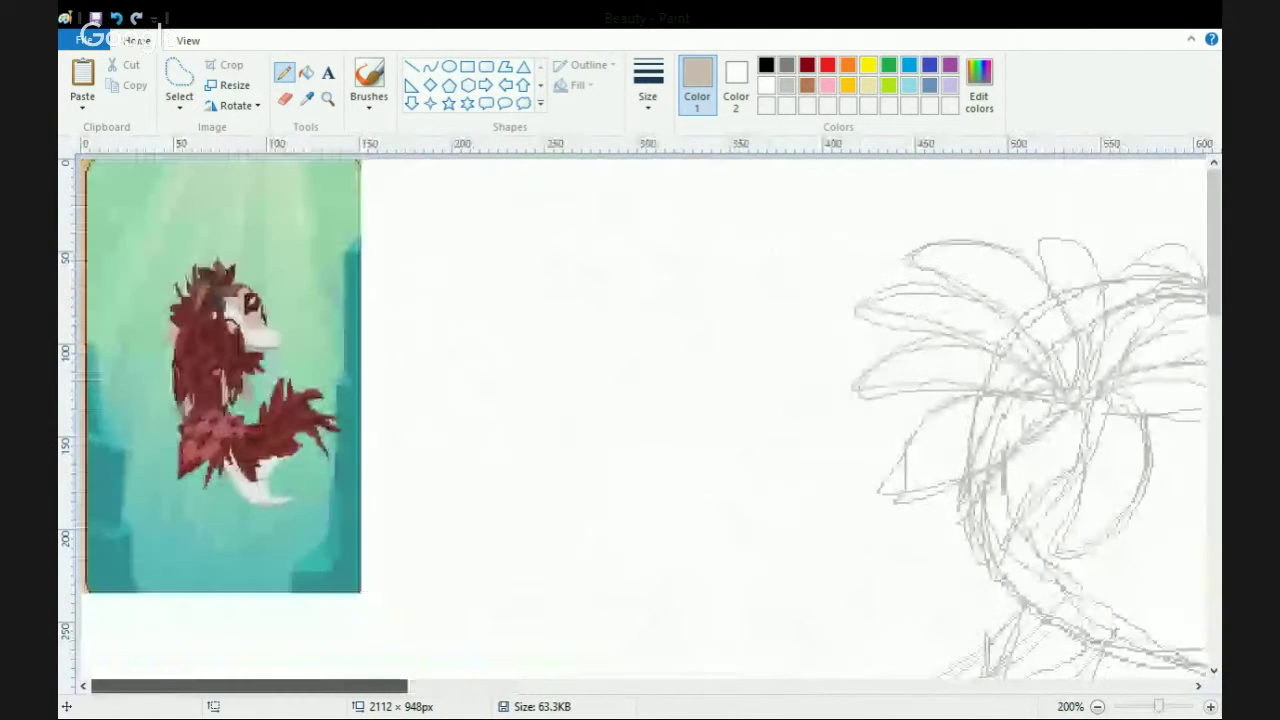
# Sketch an angular four-sided outline with a smaller matching shape nested inside it at the upper front of the head.
pyautogui.hscroll(6, 640, 415)
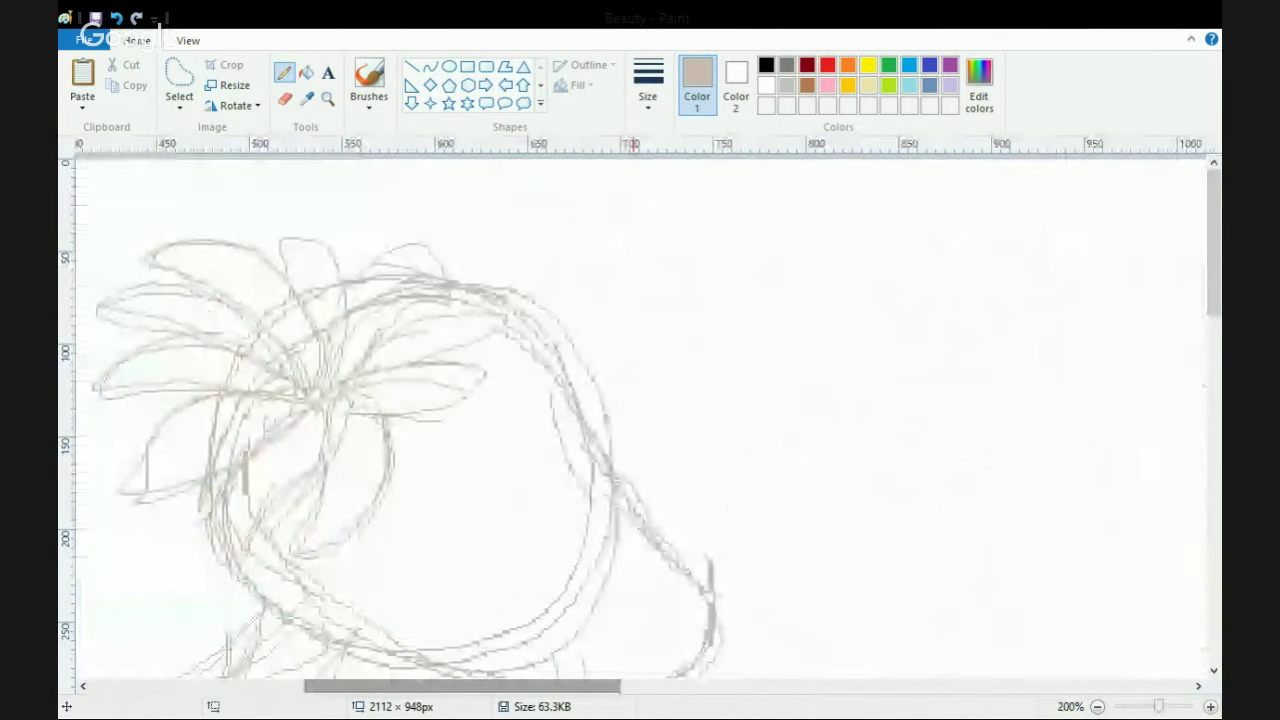
pyautogui.moveTo(546, 392)
pyautogui.mouseDown()
pyautogui.moveTo(486, 480)
pyautogui.moveTo(500, 491)
pyautogui.moveTo(565, 478)
pyautogui.mouseUp()
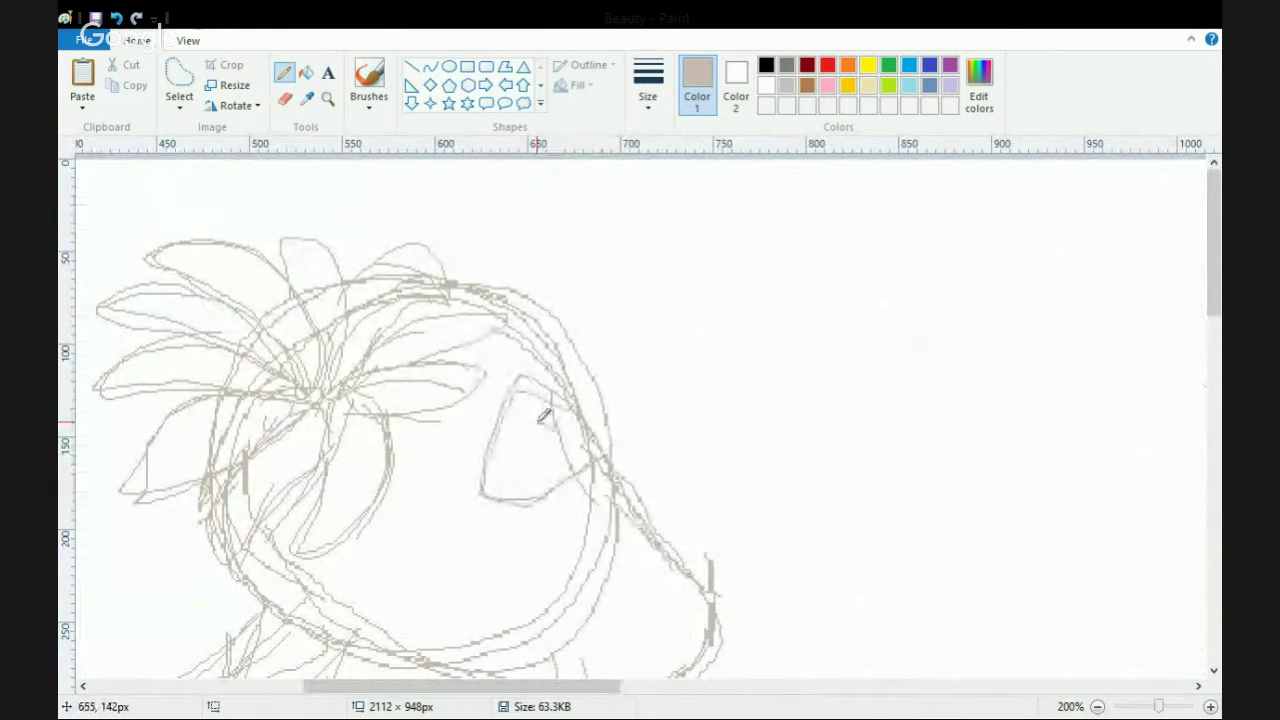
pyautogui.moveTo(541, 419)
pyautogui.mouseDown()
pyautogui.moveTo(499, 476)
pyautogui.moveTo(537, 477)
pyautogui.mouseUp()
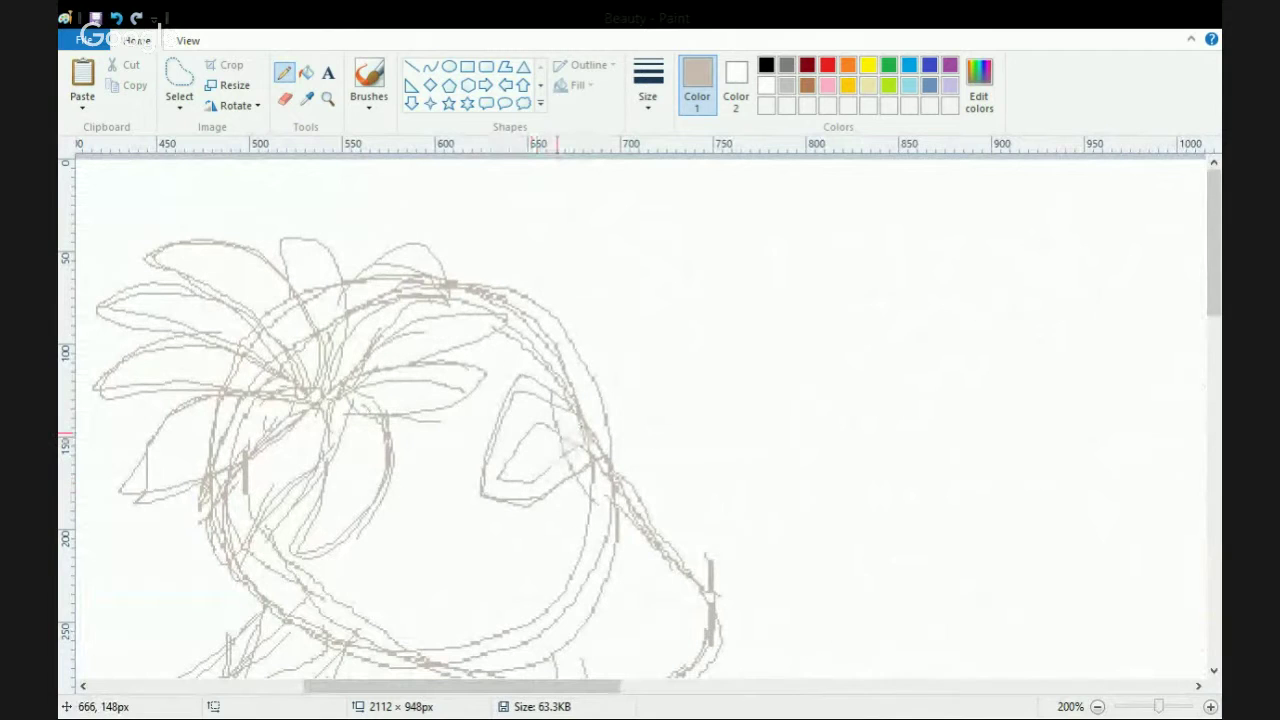
pyautogui.hotkey('ctrl', 'pagedown')
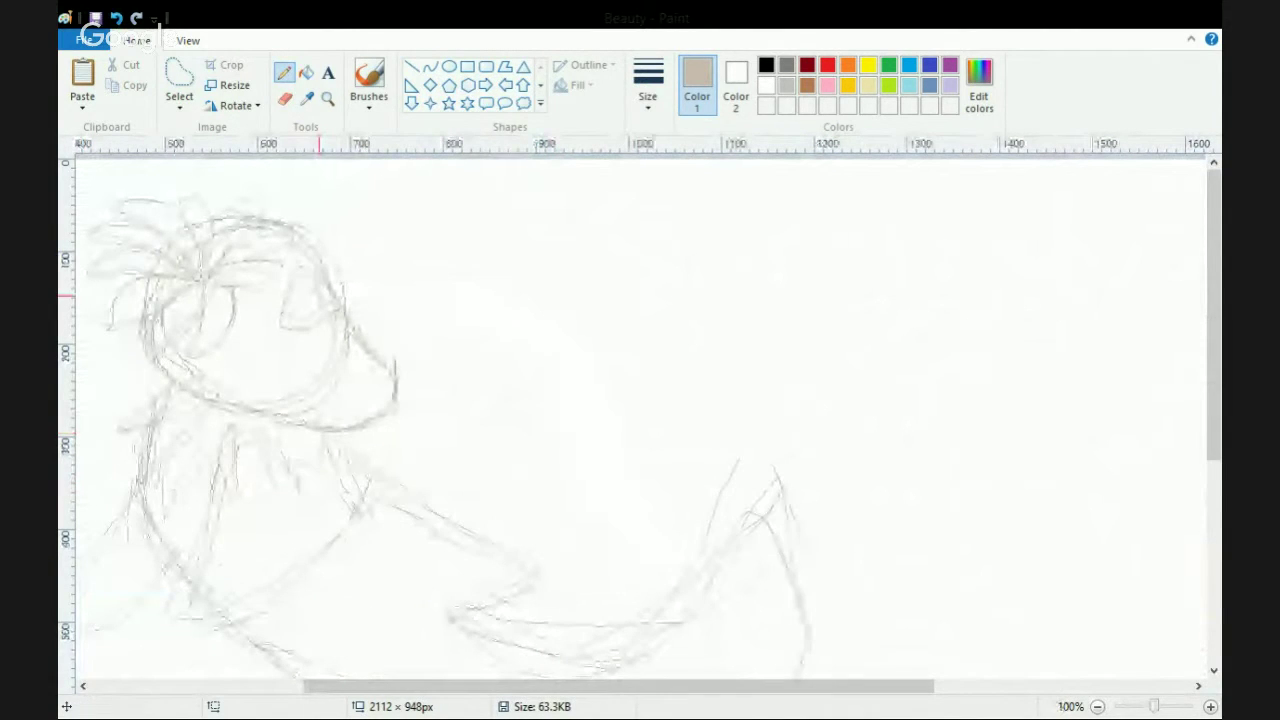
# Sketch a narrow curved band across the body ahead of the tail, with one pointed fin rising above it and another hanging below.
pyautogui.moveTo(618, 686); pyautogui.dragTo(400, 686)
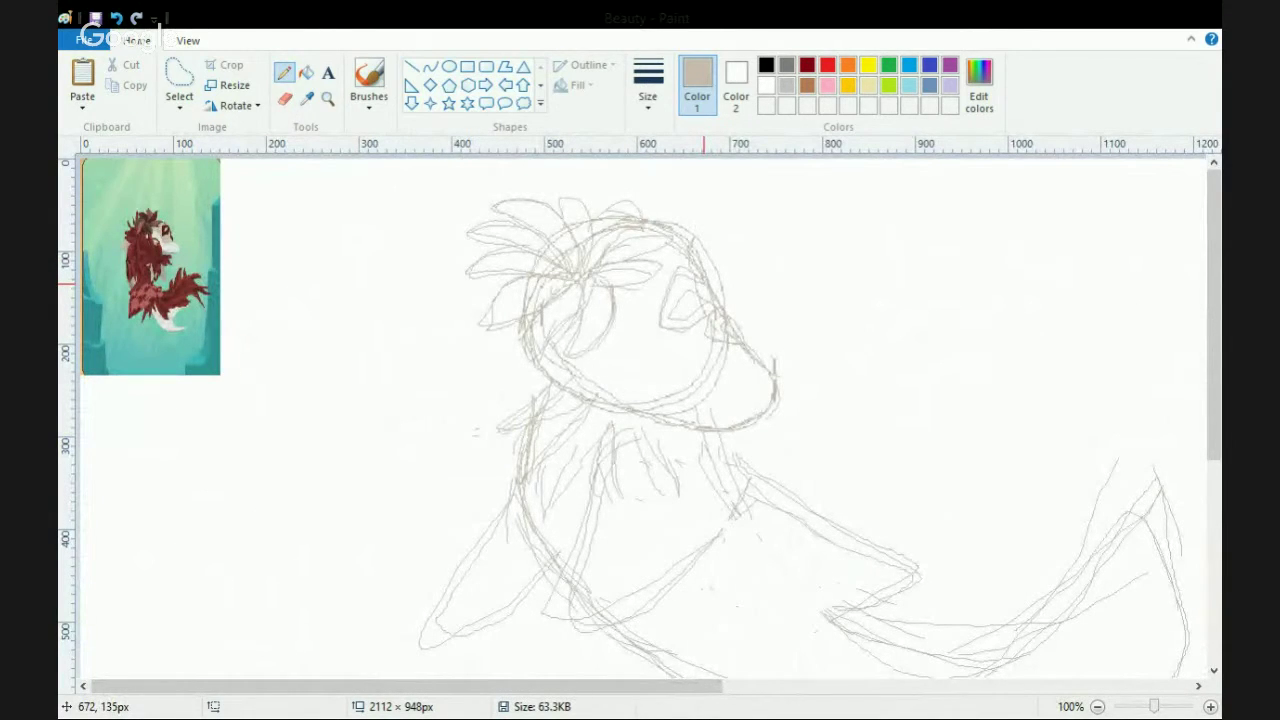
pyautogui.scroll(-3, 703, 285)
pyautogui.scroll(-6, 703, 165)
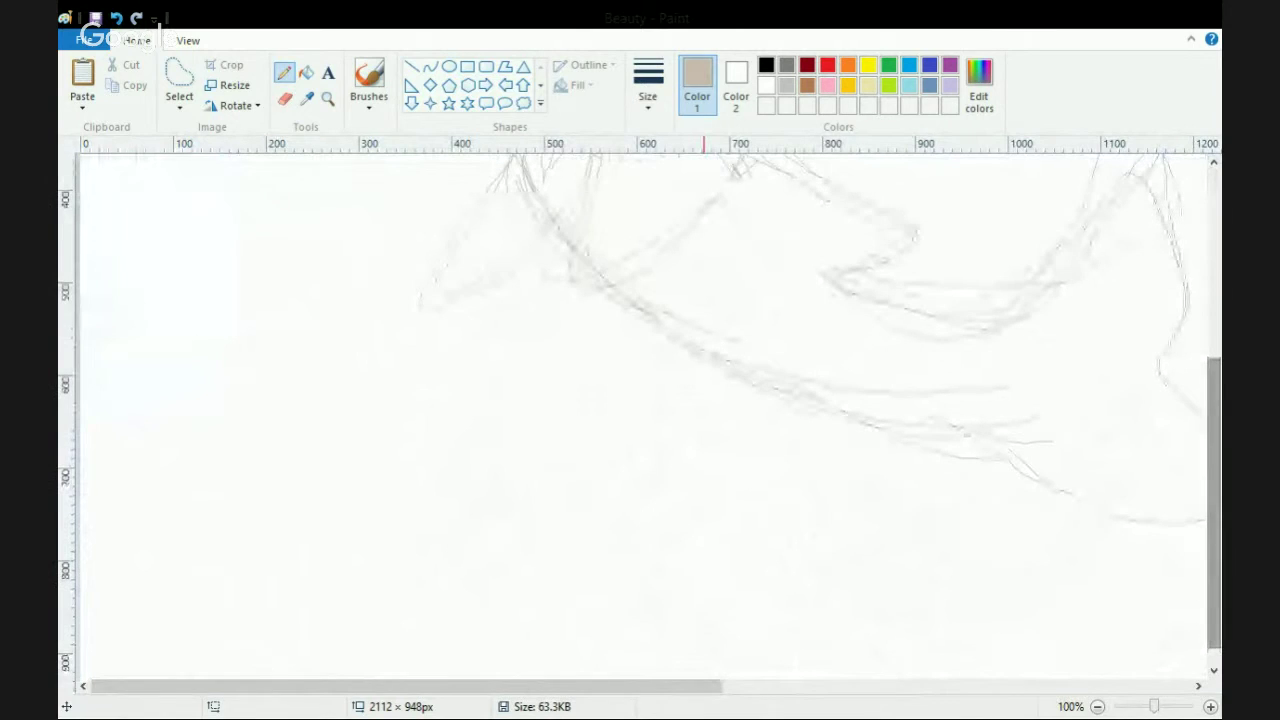
pyautogui.moveTo(915, 280)
pyautogui.mouseDown()
pyautogui.moveTo(871, 432)
pyautogui.moveTo(898, 444)
pyautogui.moveTo(935, 348)
pyautogui.moveTo(940, 286)
pyautogui.moveTo(910, 283)
pyautogui.mouseUp()
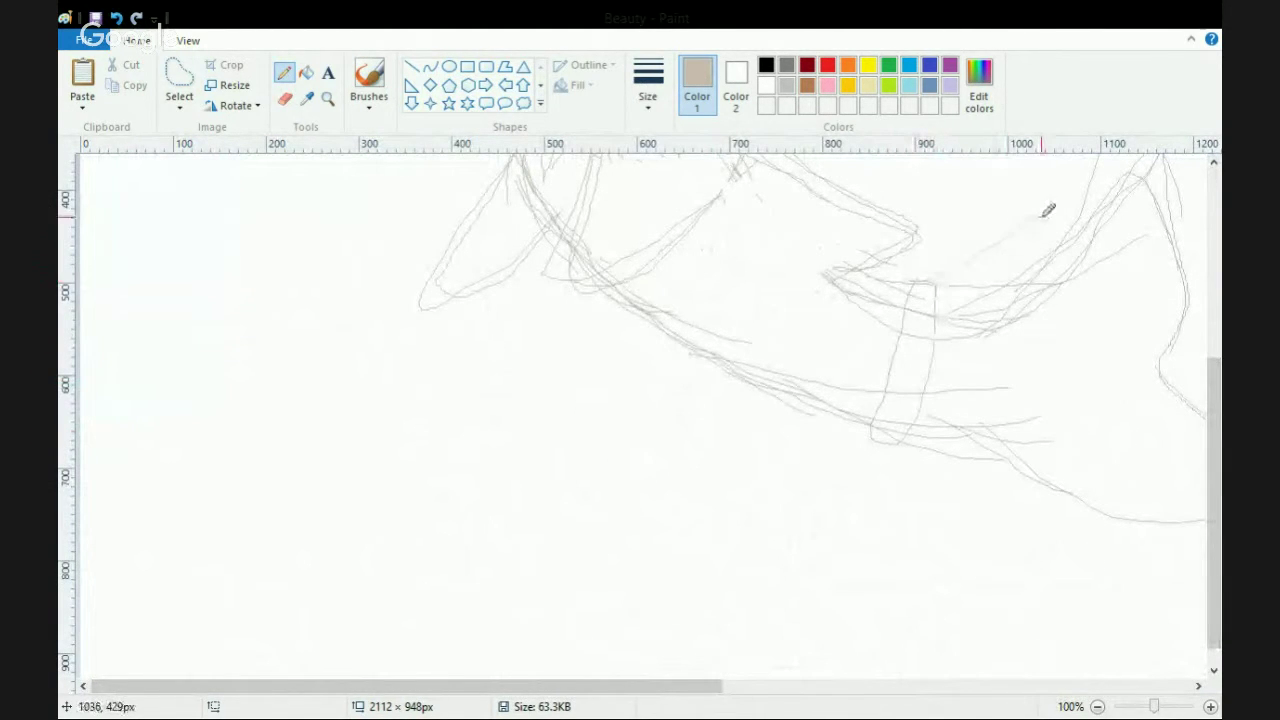
pyautogui.moveTo(1054, 243)
pyautogui.mouseDown()
pyautogui.moveTo(1063, 320)
pyautogui.moveTo(1011, 489)
pyautogui.moveTo(875, 443)
pyautogui.mouseUp()
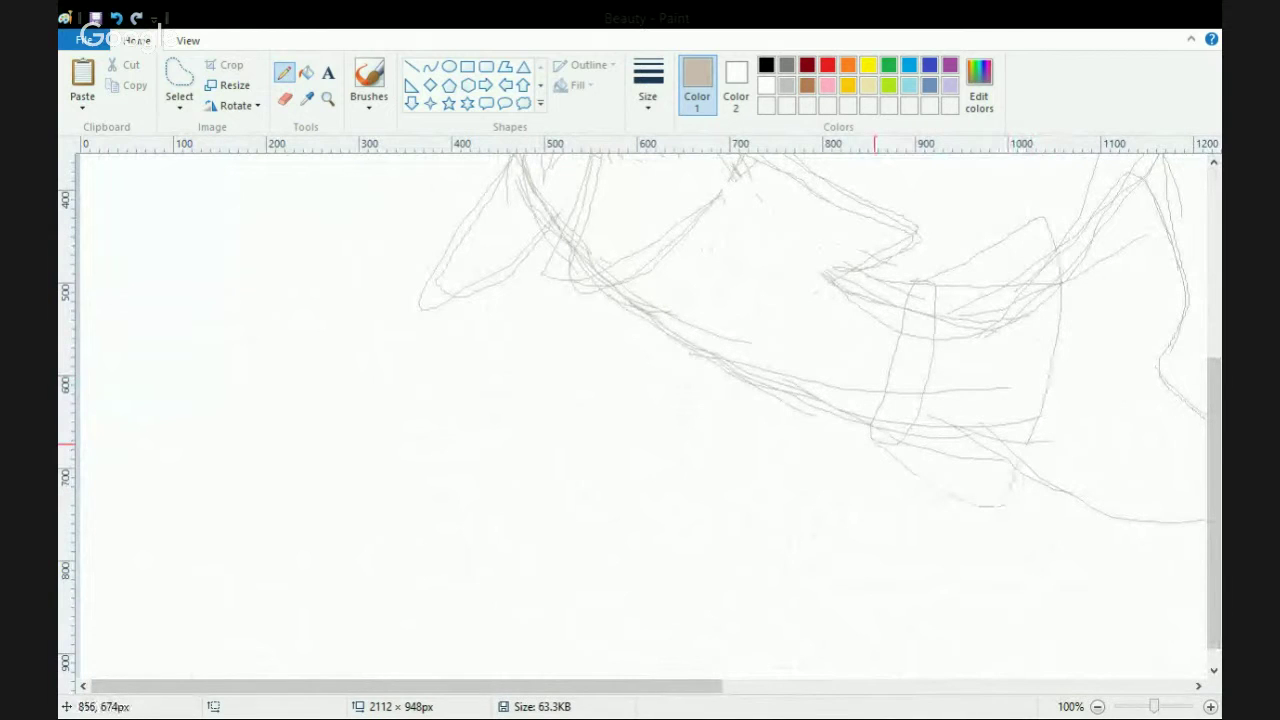
pyautogui.hotkey('ctrl', 'pagedown')
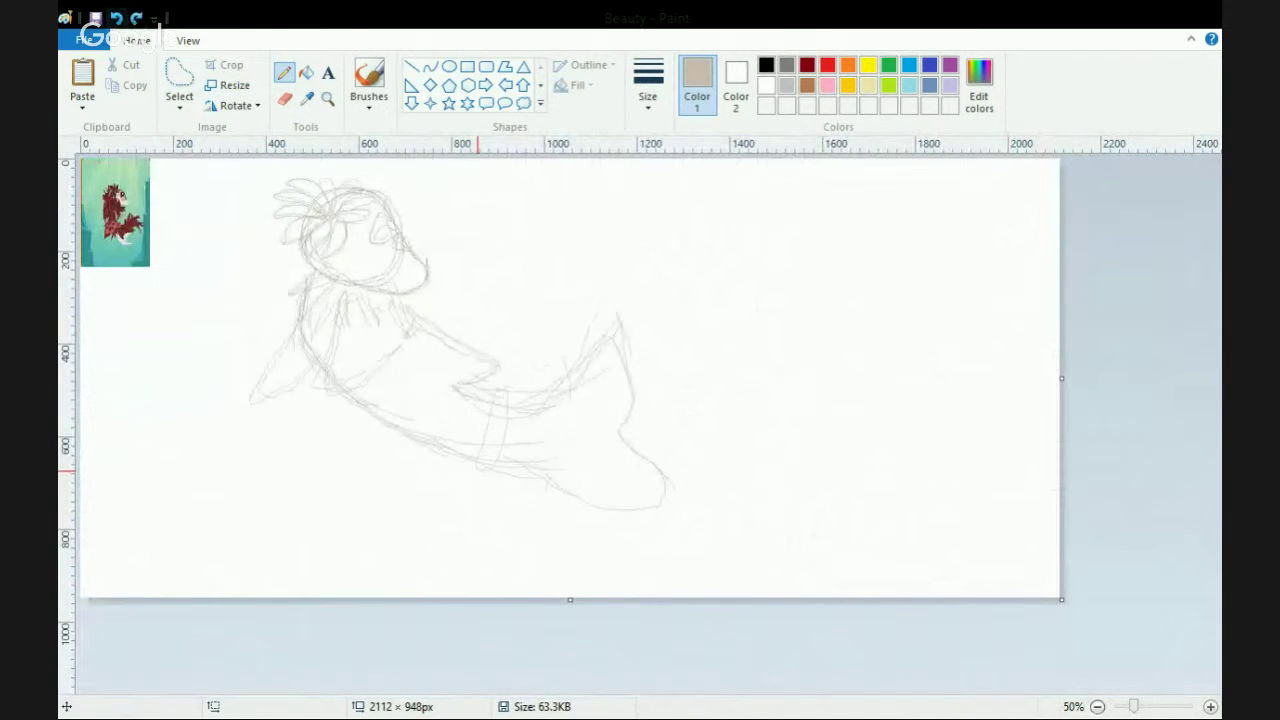
pyautogui.moveTo(475, 465)
pyautogui.mouseDown()
pyautogui.moveTo(480, 544)
pyautogui.moveTo(553, 350)
pyautogui.mouseUp()
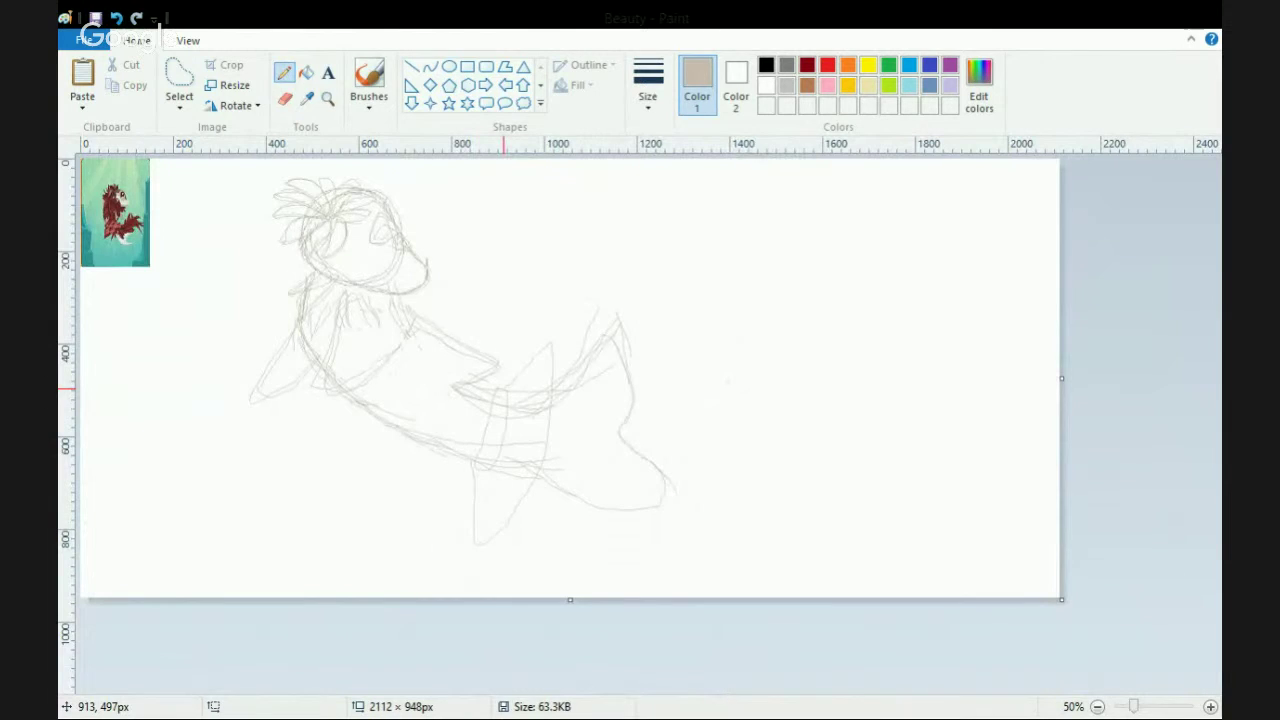
# Sketch the large rounded eye with an iris edge, a thick upper lash line and a short arched brow, and save the drawing.
pyautogui.hotkey('ctrl', 'pageup')
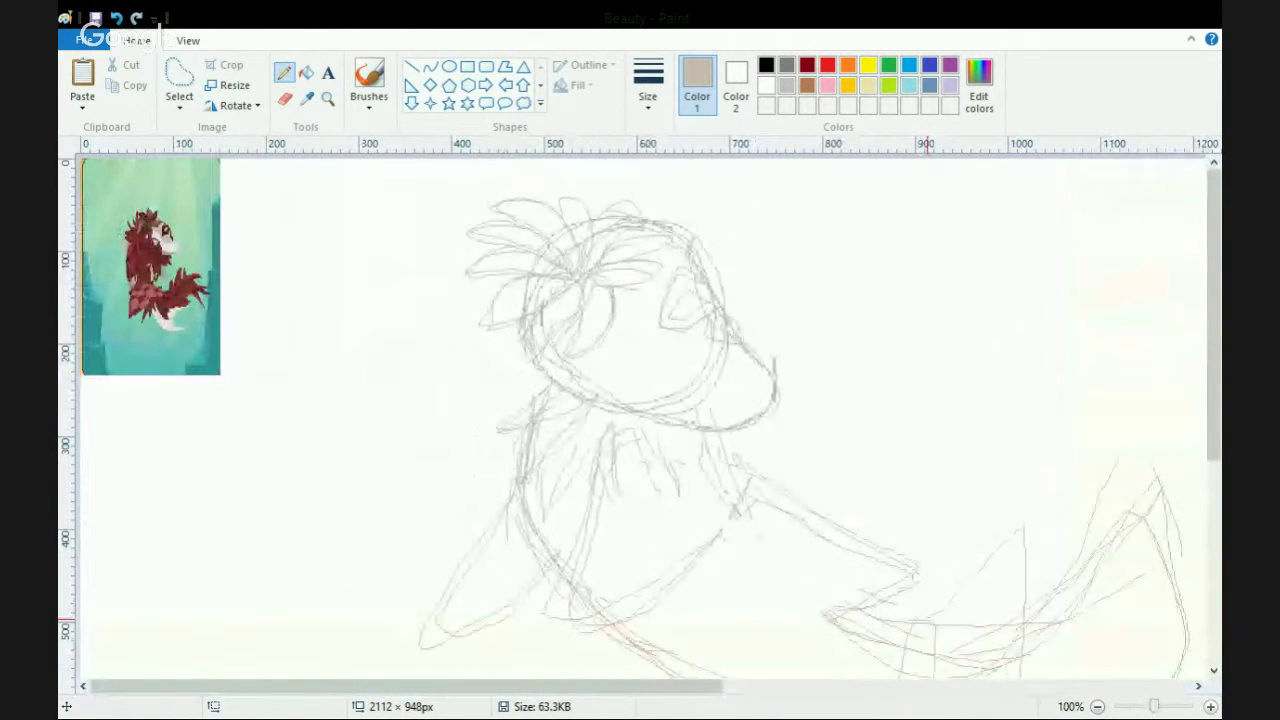
pyautogui.hotkey('ctrl', 'pageup')
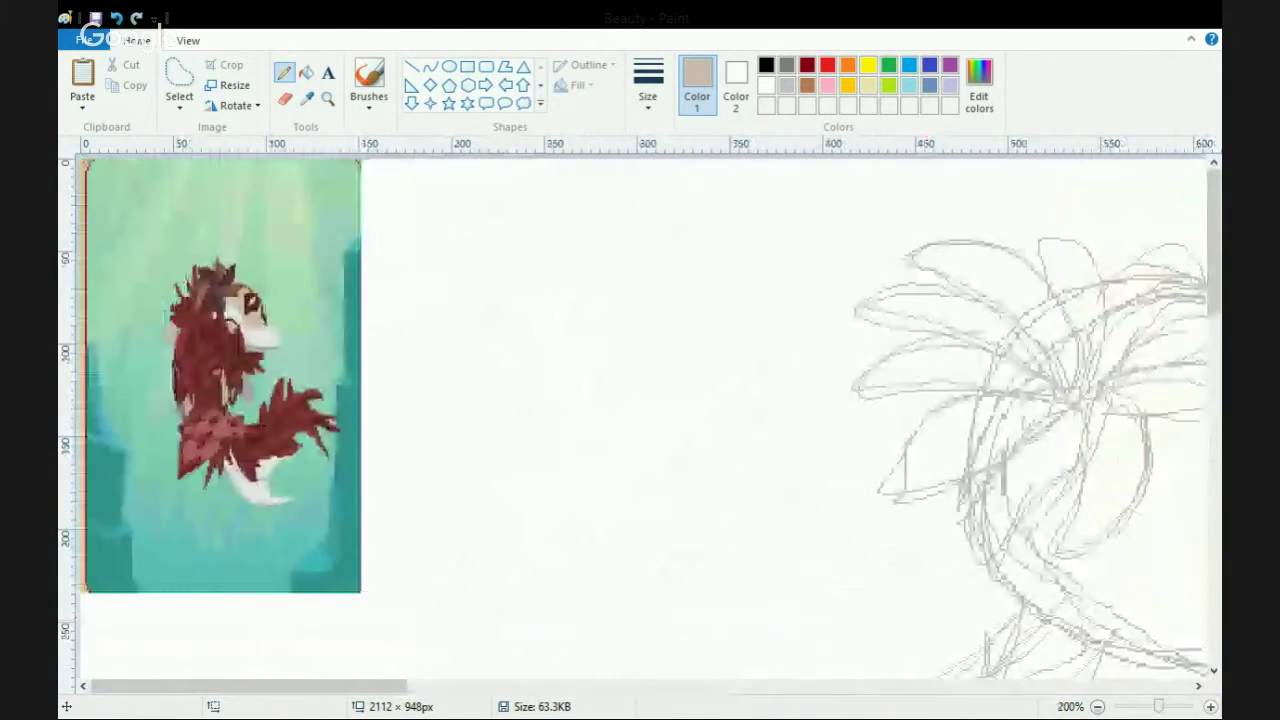
pyautogui.scroll(-3, 1206, 340)
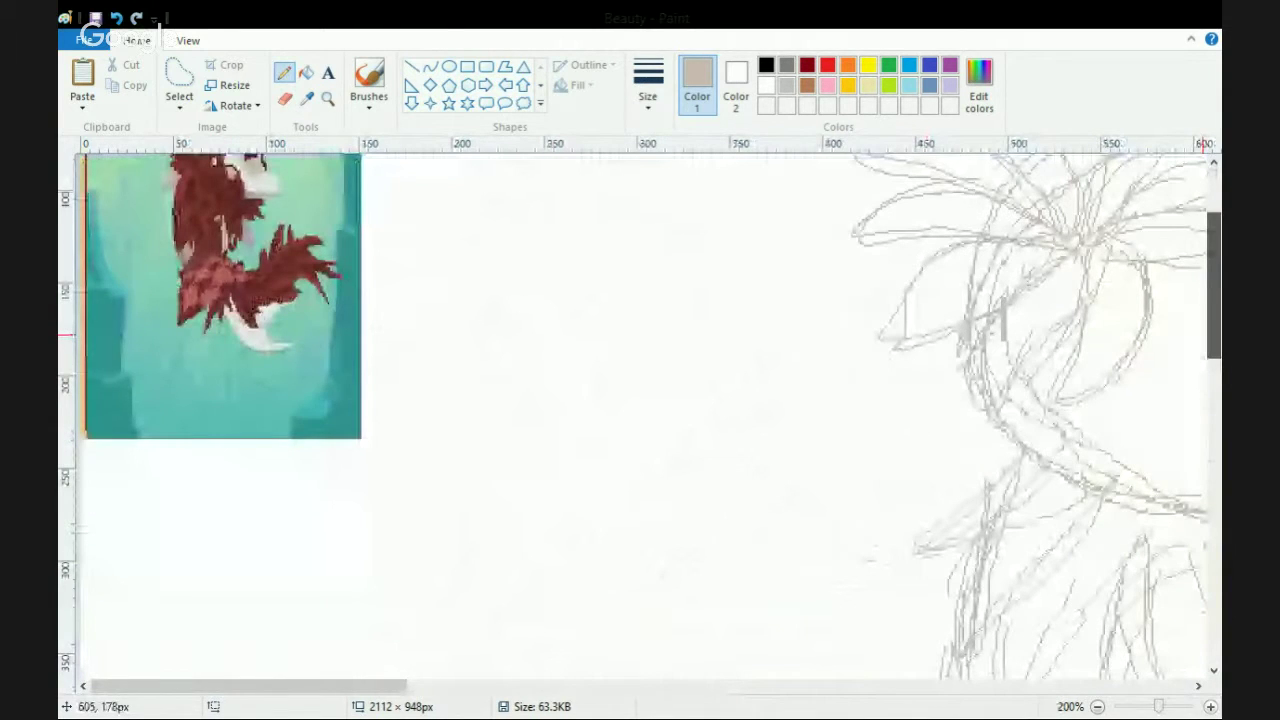
pyautogui.moveTo(341, 686); pyautogui.dragTo(549, 686)
pyautogui.moveTo(599, 415)
pyautogui.mouseDown()
pyautogui.moveTo(479, 368)
pyautogui.moveTo(445, 394)
pyautogui.moveTo(551, 459)
pyautogui.moveTo(506, 460)
pyautogui.mouseUp()
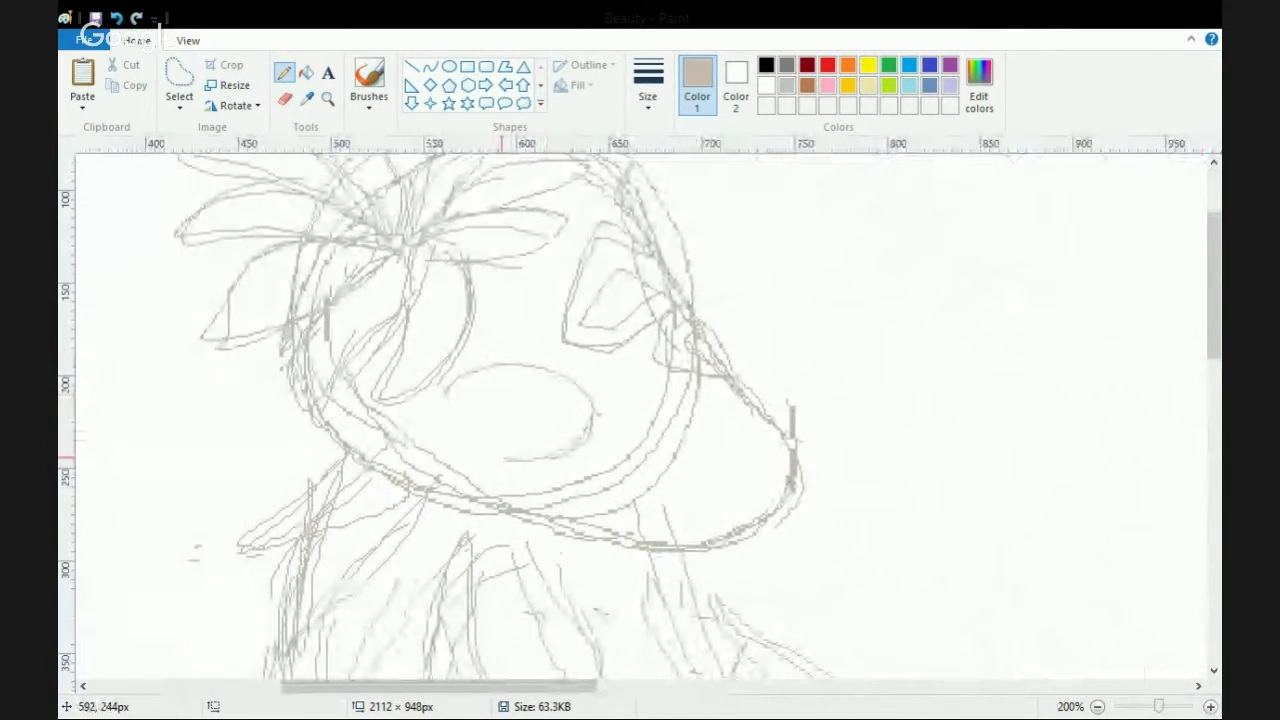
pyautogui.moveTo(500, 366); pyautogui.dragTo(504, 458)
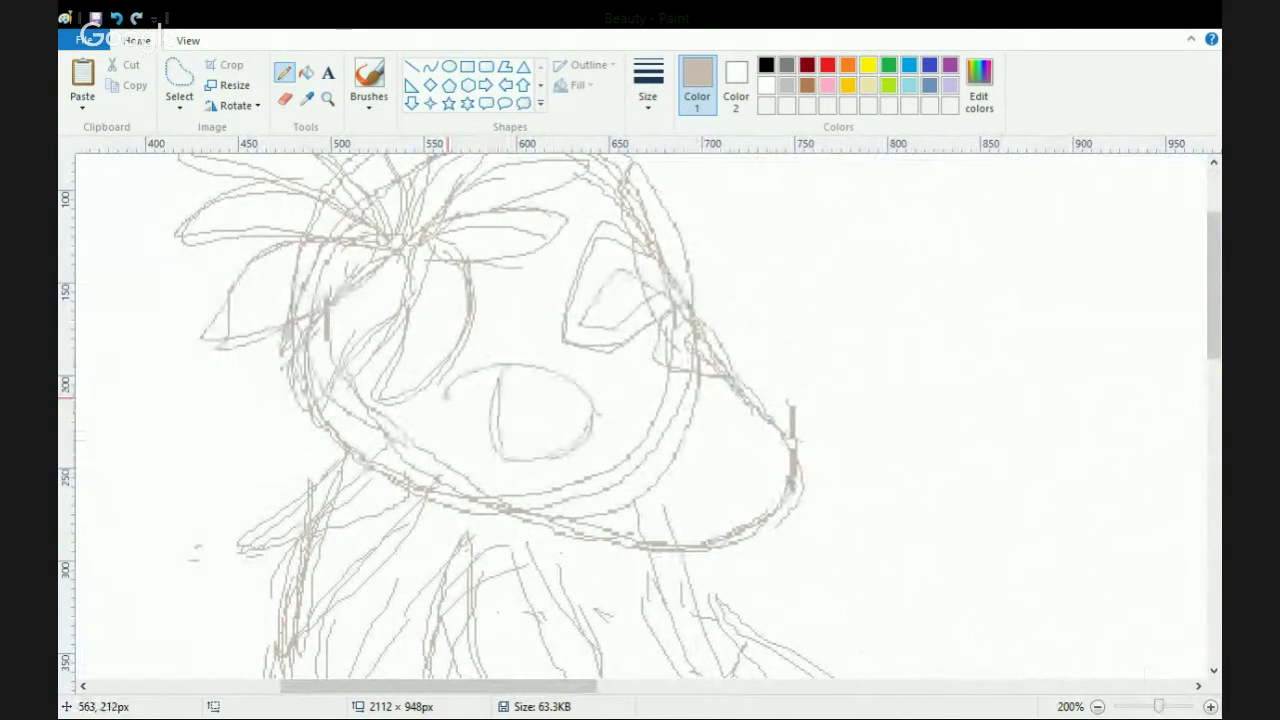
pyautogui.moveTo(447, 393)
pyautogui.mouseDown()
pyautogui.moveTo(424, 418)
pyautogui.moveTo(417, 406)
pyautogui.moveTo(438, 436)
pyautogui.moveTo(440, 400)
pyautogui.moveTo(437, 420)
pyautogui.moveTo(479, 376)
pyautogui.moveTo(527, 361)
pyautogui.moveTo(576, 367)
pyautogui.mouseUp()
pyautogui.moveTo(483, 333); pyautogui.dragTo(534, 324)
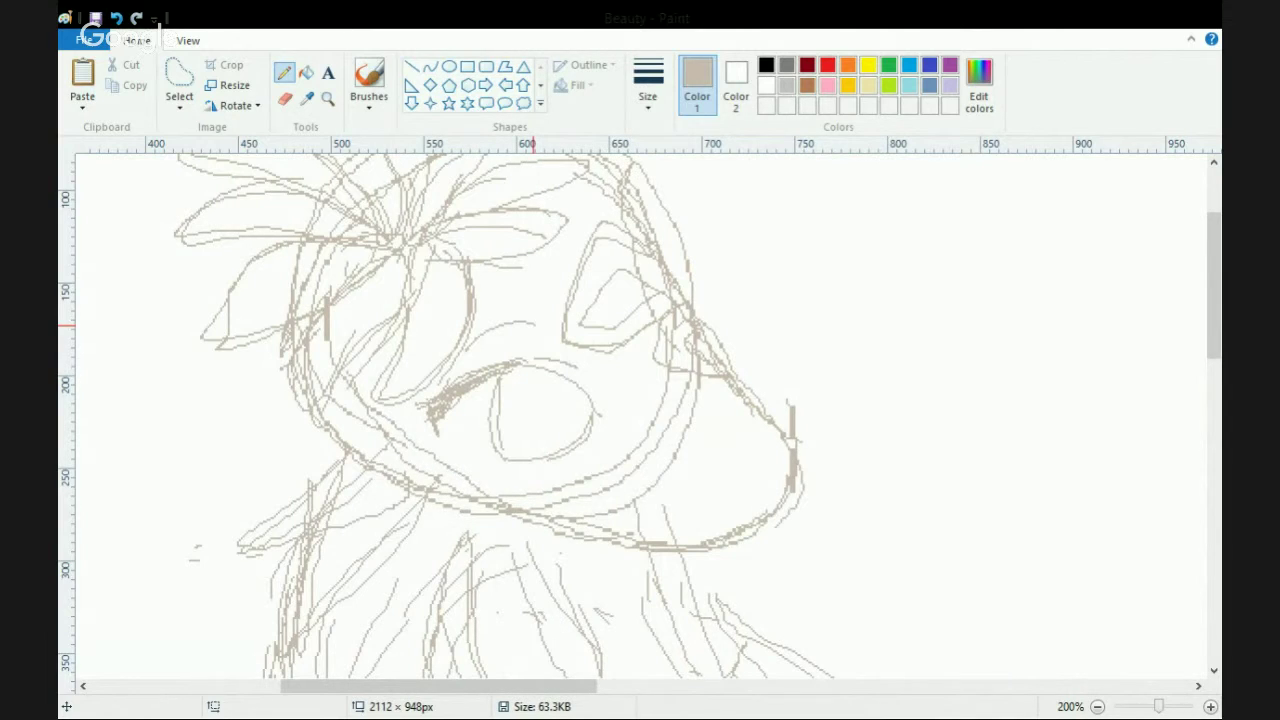
pyautogui.hotkey('ctrl', 'pagedown')
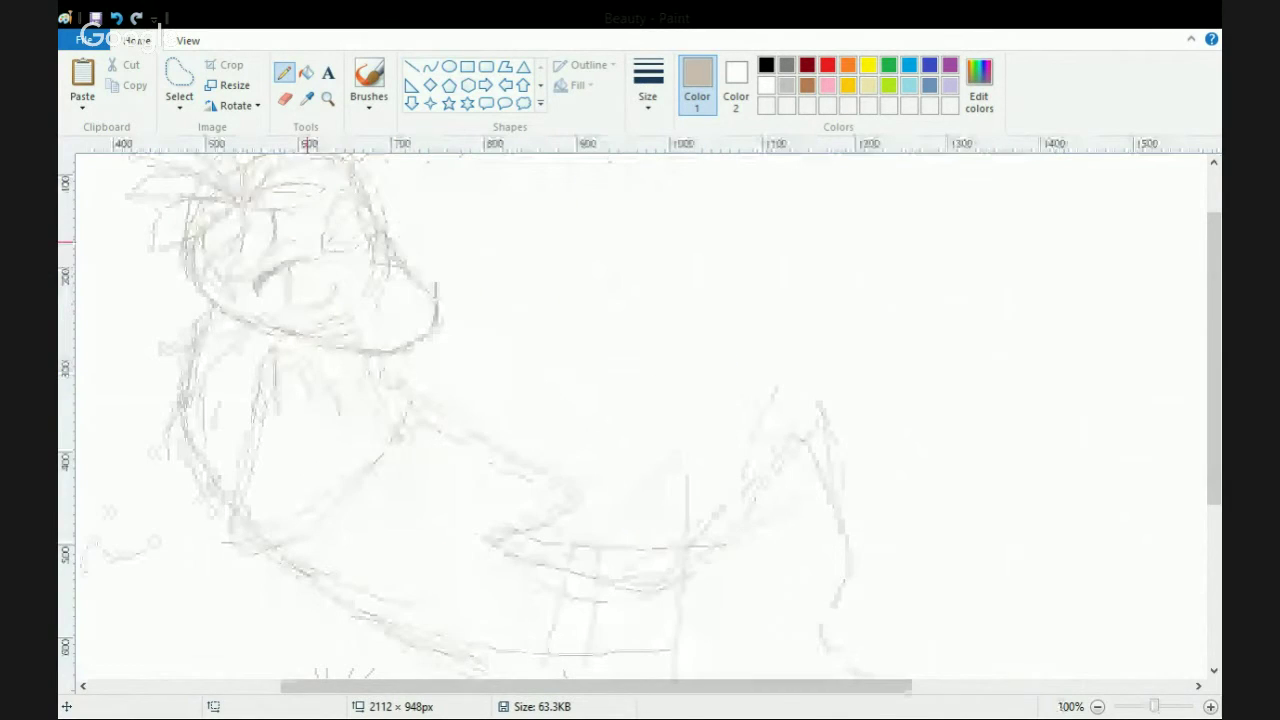
pyautogui.hotkey('ctrl', 'pagedown')
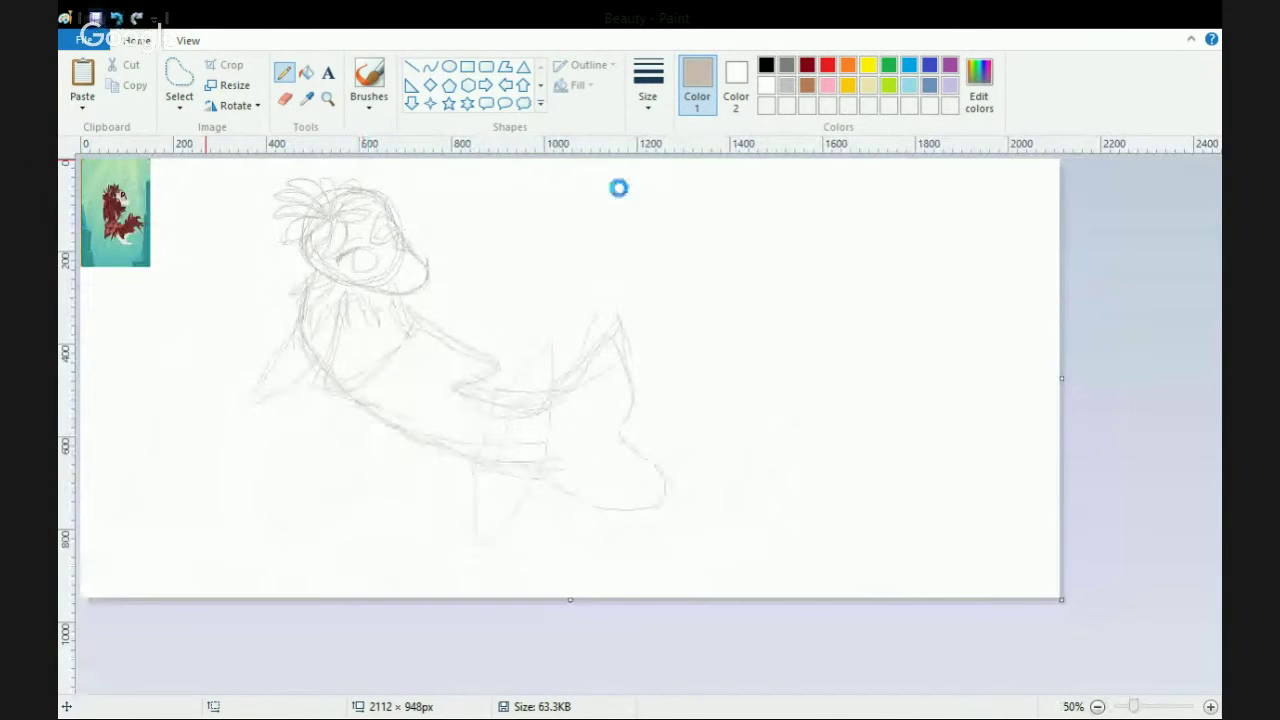
# Fill the neck mane beneath the head with dense overlapping pointed fur strokes, and add a small highlight inside the eye.
pyautogui.hotkey('ctrl', 'pageup')
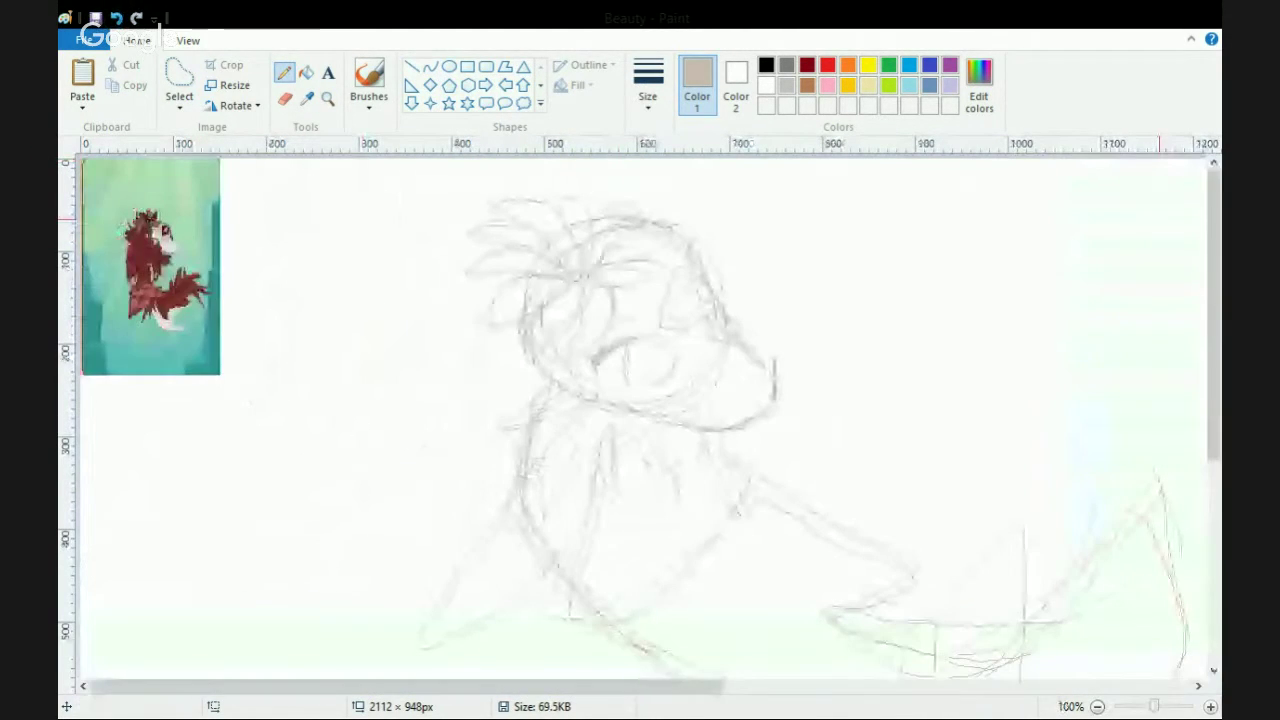
pyautogui.hotkey('ctrl', 'pageup')
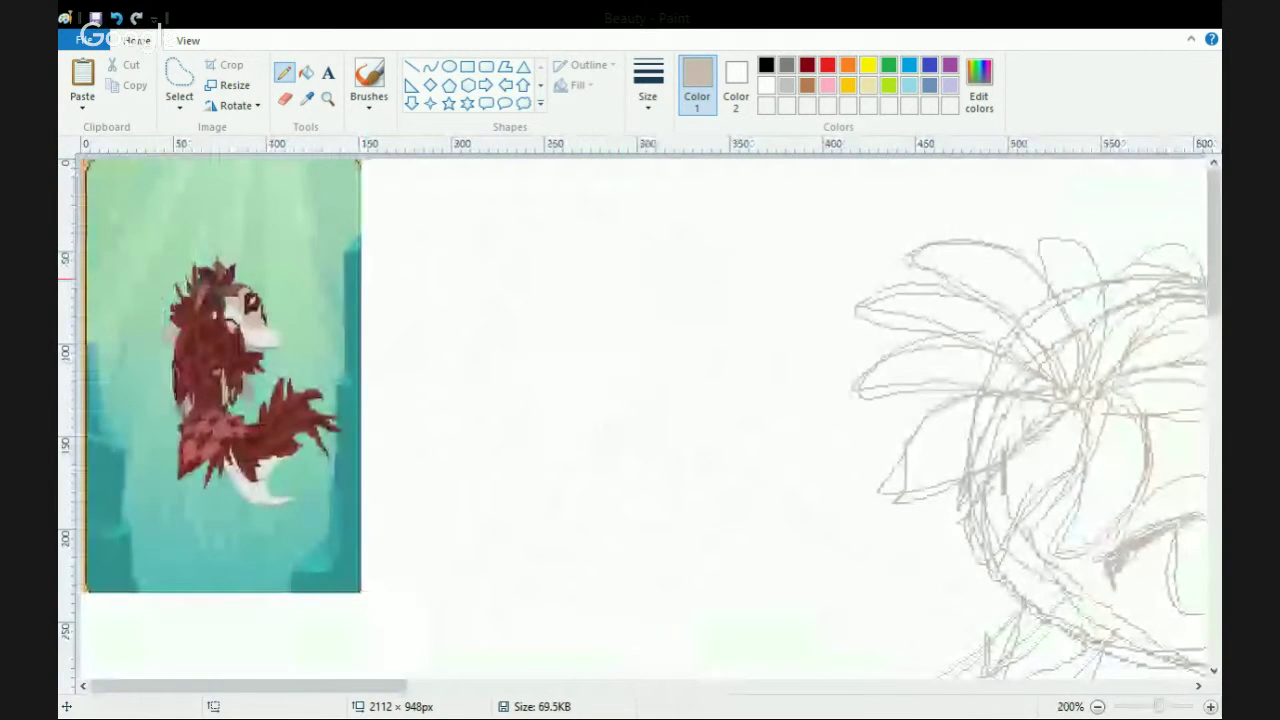
pyautogui.hscroll(3, 640, 415)
pyautogui.scroll(-5, 640, 415)
pyautogui.hscroll(2, 640, 415)
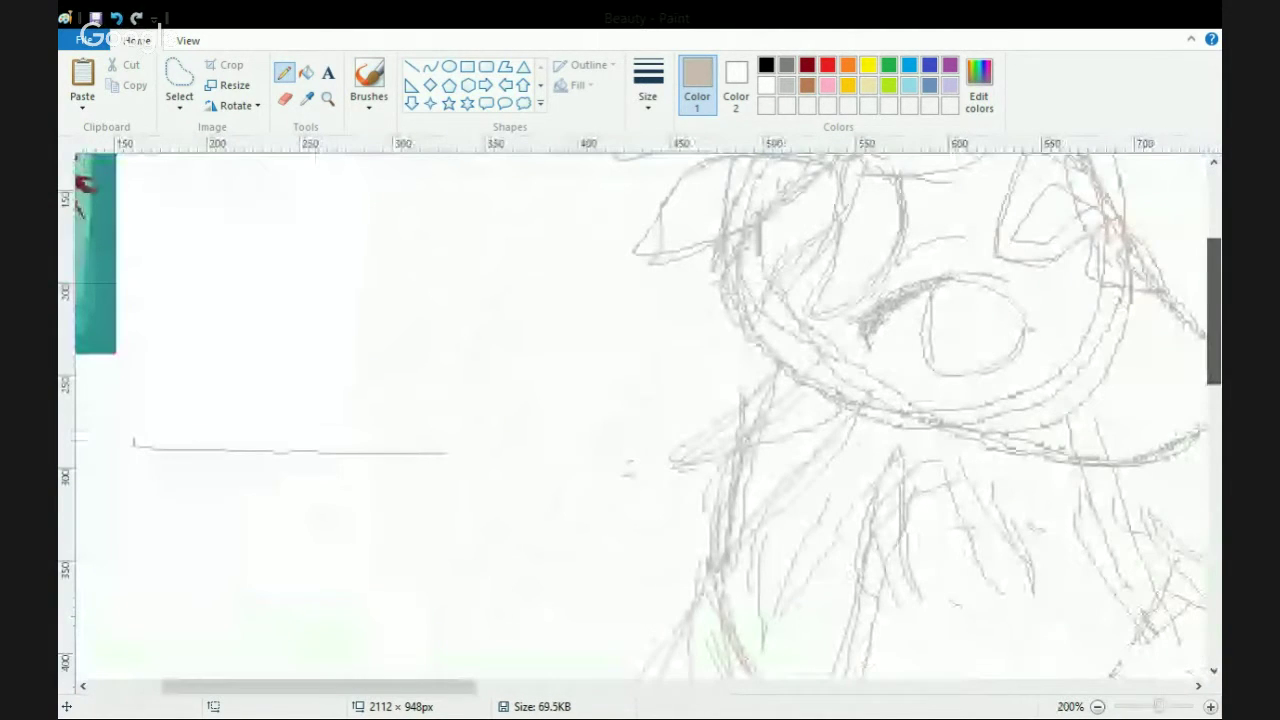
pyautogui.scroll(-2, 640, 415)
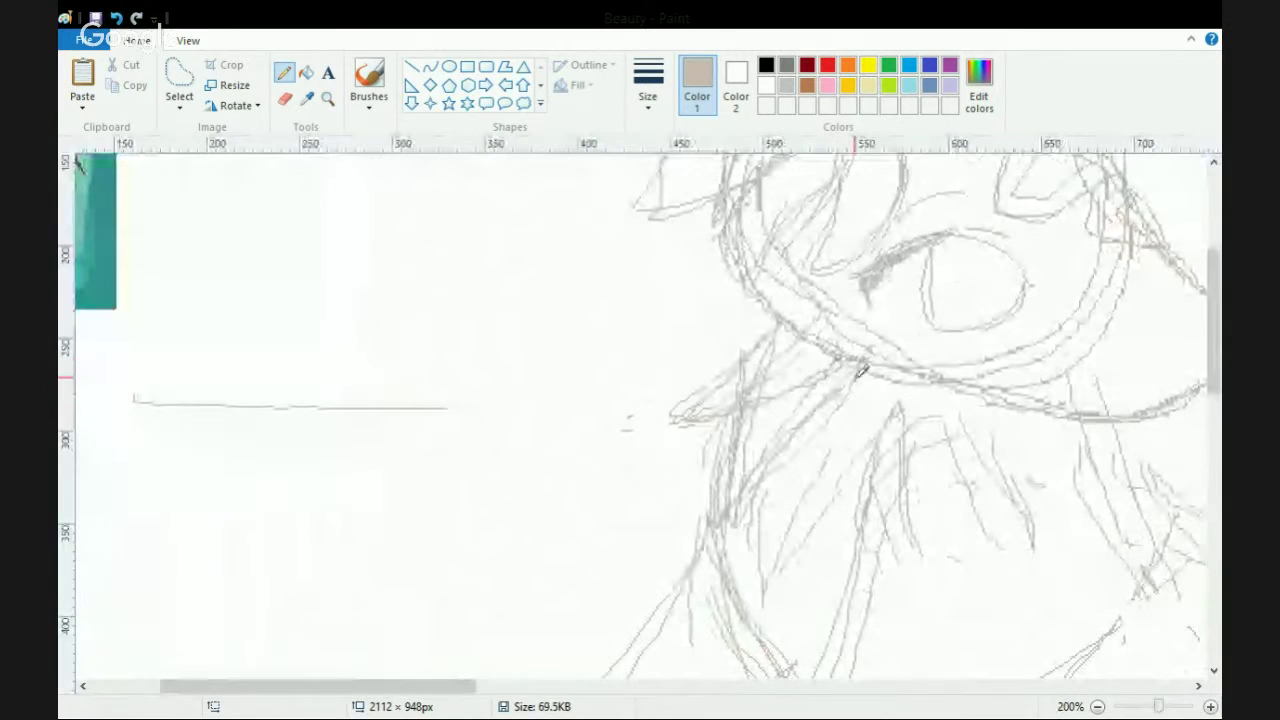
pyautogui.moveTo(787, 574)
pyautogui.mouseDown()
pyautogui.moveTo(898, 392)
pyautogui.moveTo(878, 447)
pyautogui.moveTo(968, 531)
pyautogui.moveTo(966, 491)
pyautogui.moveTo(1017, 543)
pyautogui.moveTo(1064, 540)
pyautogui.mouseUp()
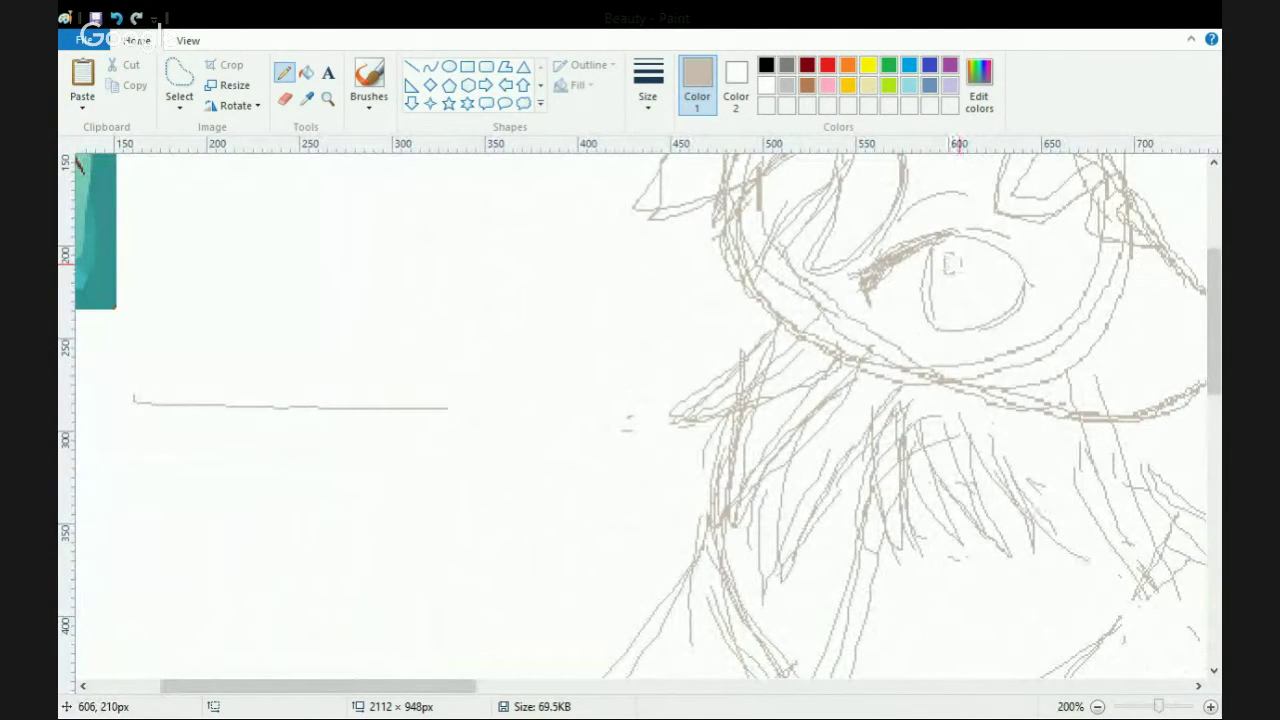
pyautogui.moveTo(988, 410)
pyautogui.mouseDown()
pyautogui.moveTo(955, 525)
pyautogui.moveTo(910, 546)
pyautogui.moveTo(952, 385)
pyautogui.moveTo(882, 503)
pyautogui.moveTo(896, 375)
pyautogui.moveTo(808, 472)
pyautogui.moveTo(864, 382)
pyautogui.moveTo(790, 460)
pyautogui.moveTo(852, 378)
pyautogui.moveTo(822, 350)
pyautogui.moveTo(836, 340)
pyautogui.moveTo(735, 355)
pyautogui.moveTo(766, 433)
pyautogui.moveTo(790, 353)
pyautogui.mouseUp()
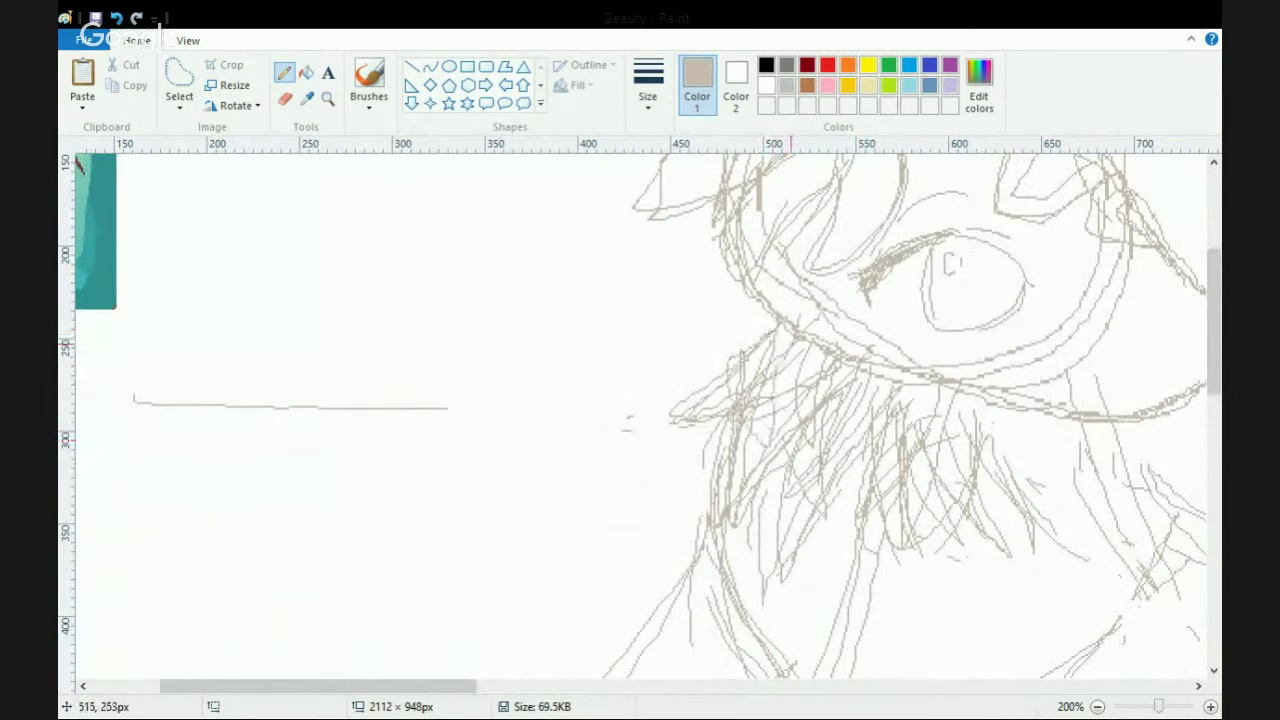
pyautogui.moveTo(994, 444)
pyautogui.mouseDown()
pyautogui.moveTo(1057, 486)
pyautogui.moveTo(984, 442)
pyautogui.moveTo(1031, 432)
pyautogui.moveTo(1052, 488)
pyautogui.moveTo(981, 417)
pyautogui.moveTo(1106, 520)
pyautogui.mouseUp()
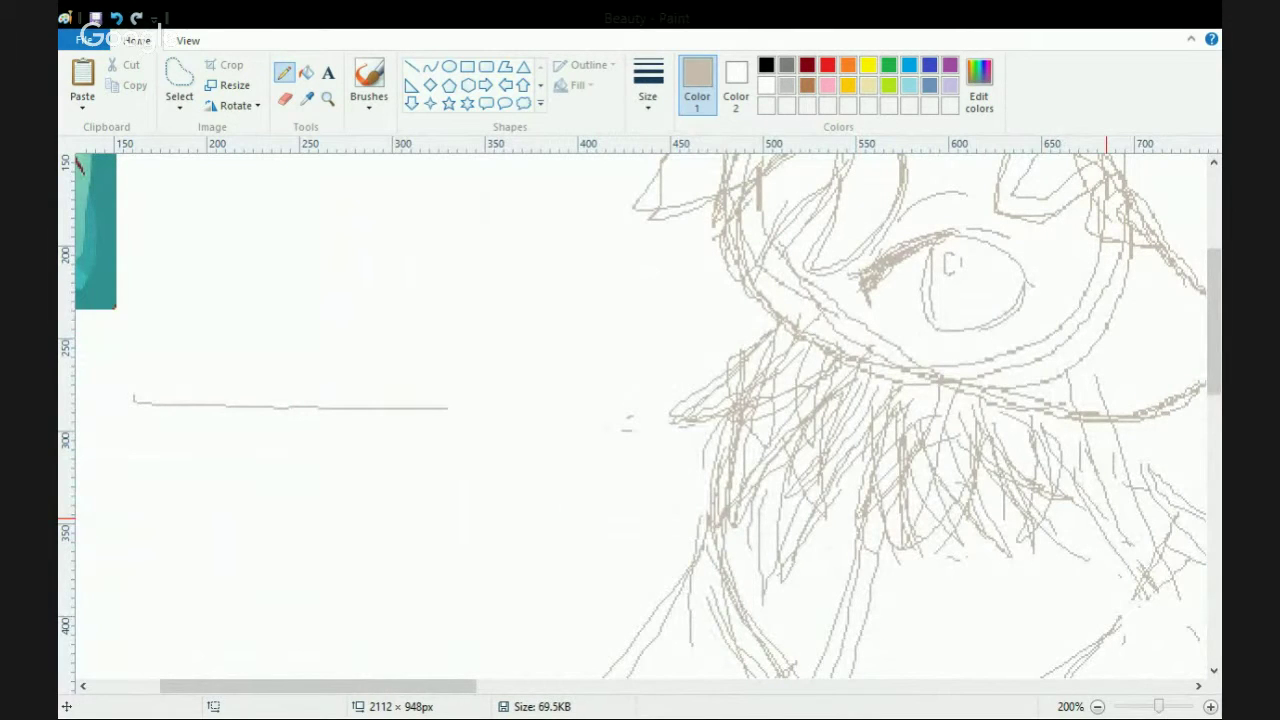
pyautogui.moveTo(1170, 510)
pyautogui.mouseDown()
pyautogui.moveTo(1080, 500)
pyautogui.moveTo(1057, 529)
pyautogui.moveTo(1126, 480)
pyautogui.moveTo(1165, 530)
pyautogui.moveTo(1110, 545)
pyautogui.moveTo(1160, 522)
pyautogui.moveTo(1136, 568)
pyautogui.moveTo(1151, 491)
pyautogui.moveTo(1154, 562)
pyautogui.moveTo(1120, 552)
pyautogui.mouseUp()
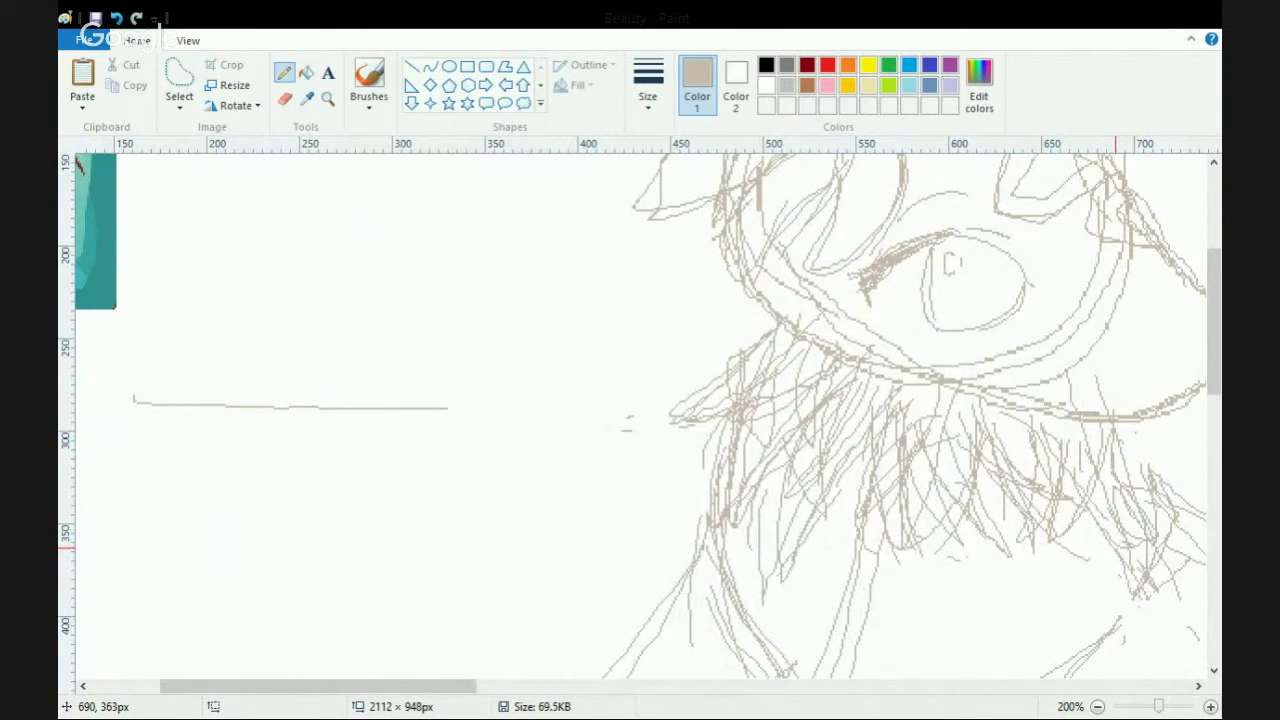
pyautogui.click(1098, 707)
pyautogui.click(1098, 707)
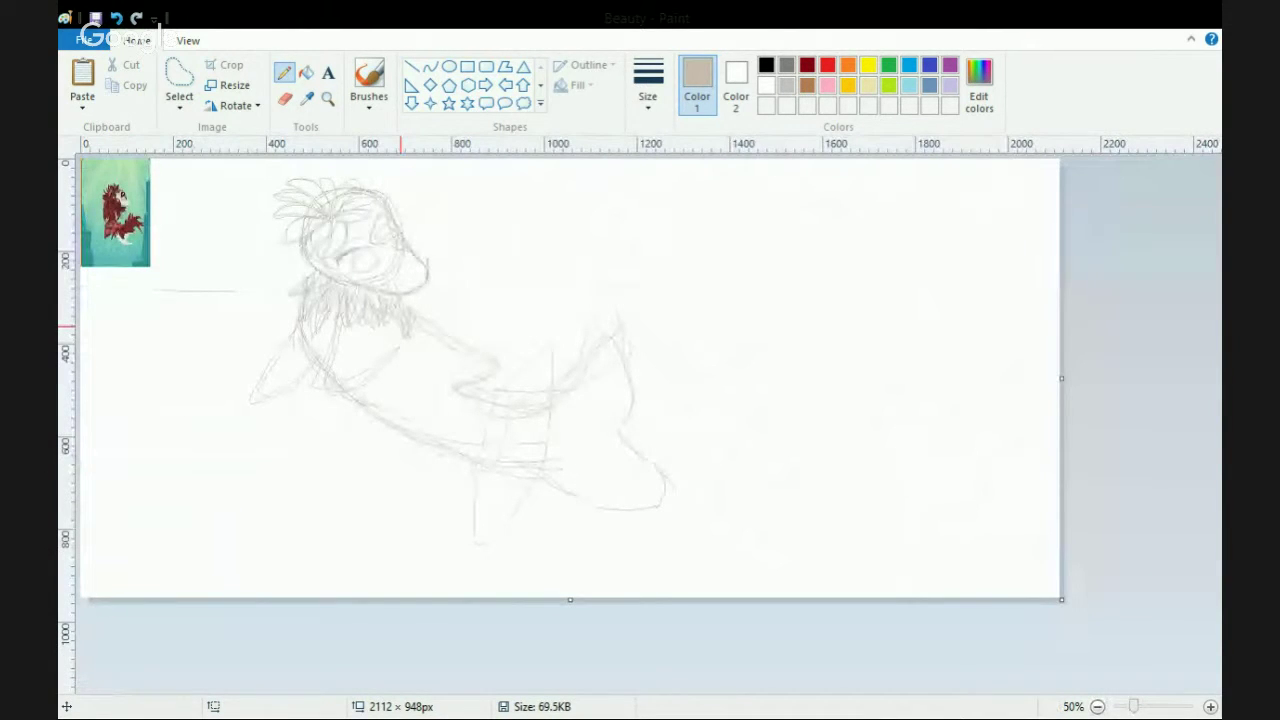
# Sketch curved, pointed mane tufts along the back of the head down to the neck.
pyautogui.click(1210, 707)
pyautogui.hotkey('ctrl', 'pageup')
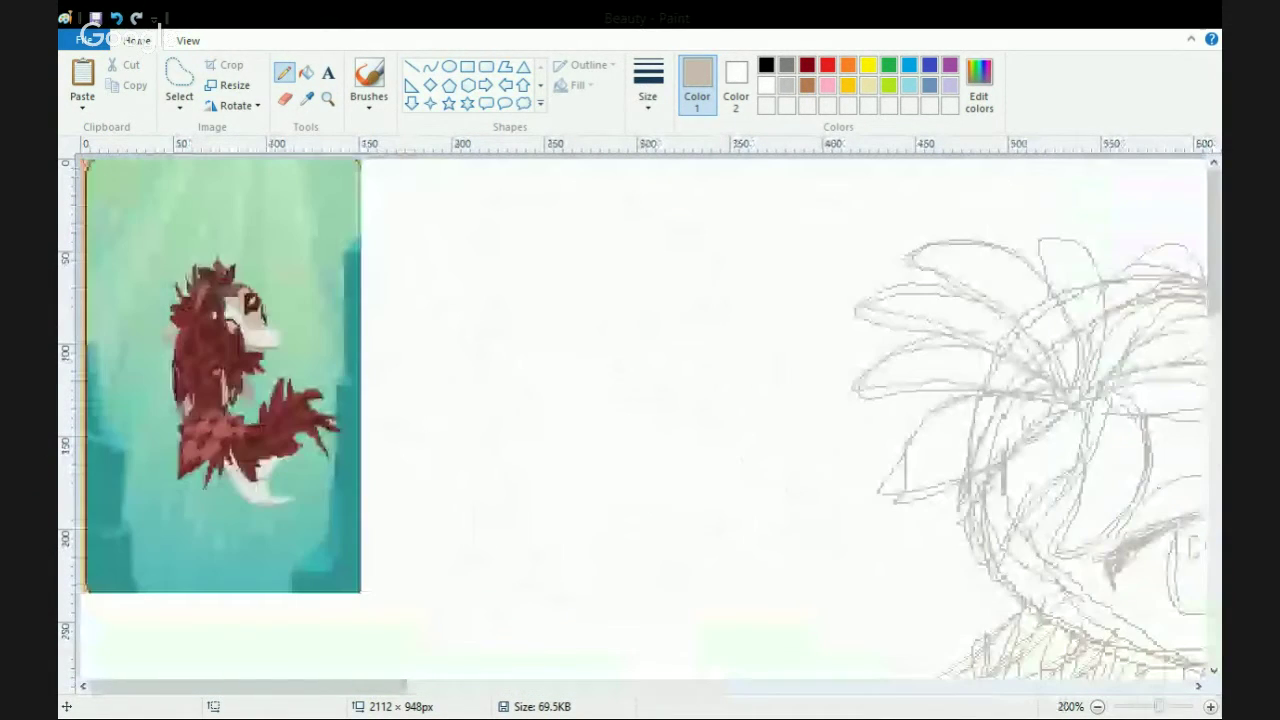
pyautogui.moveTo(300, 686); pyautogui.dragTo(488, 686)
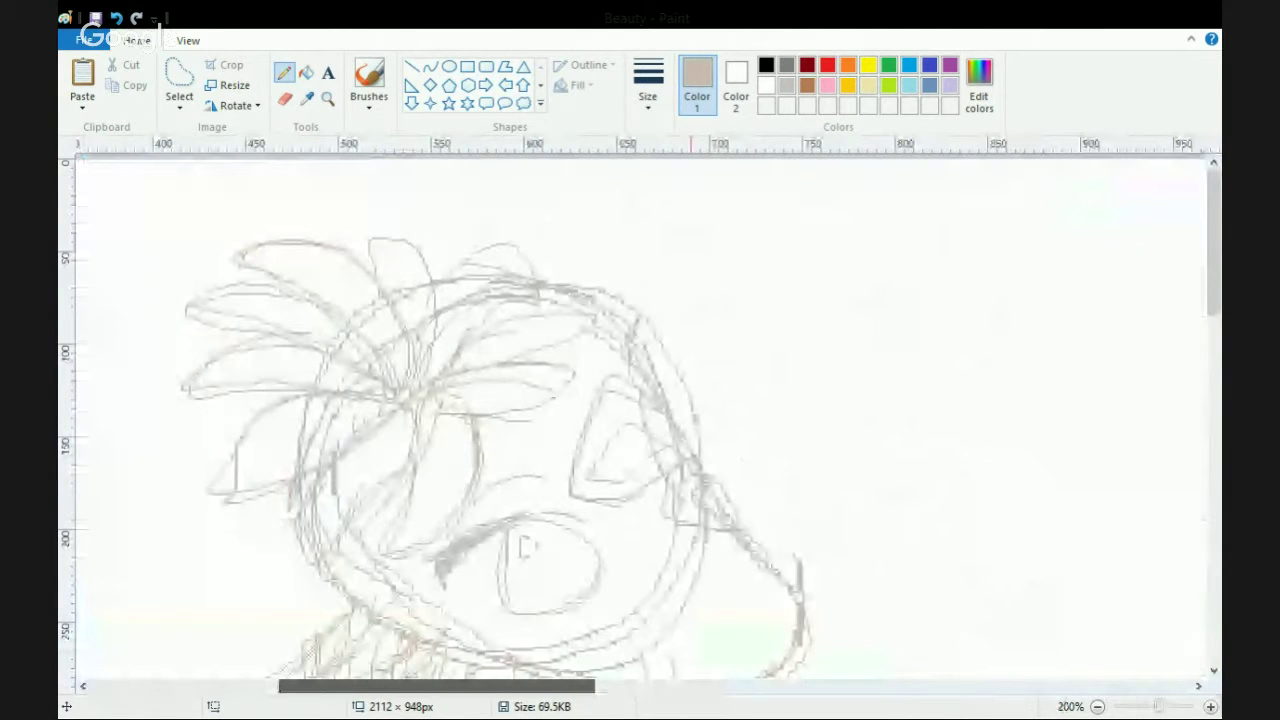
pyautogui.scroll(-4, 287, 342)
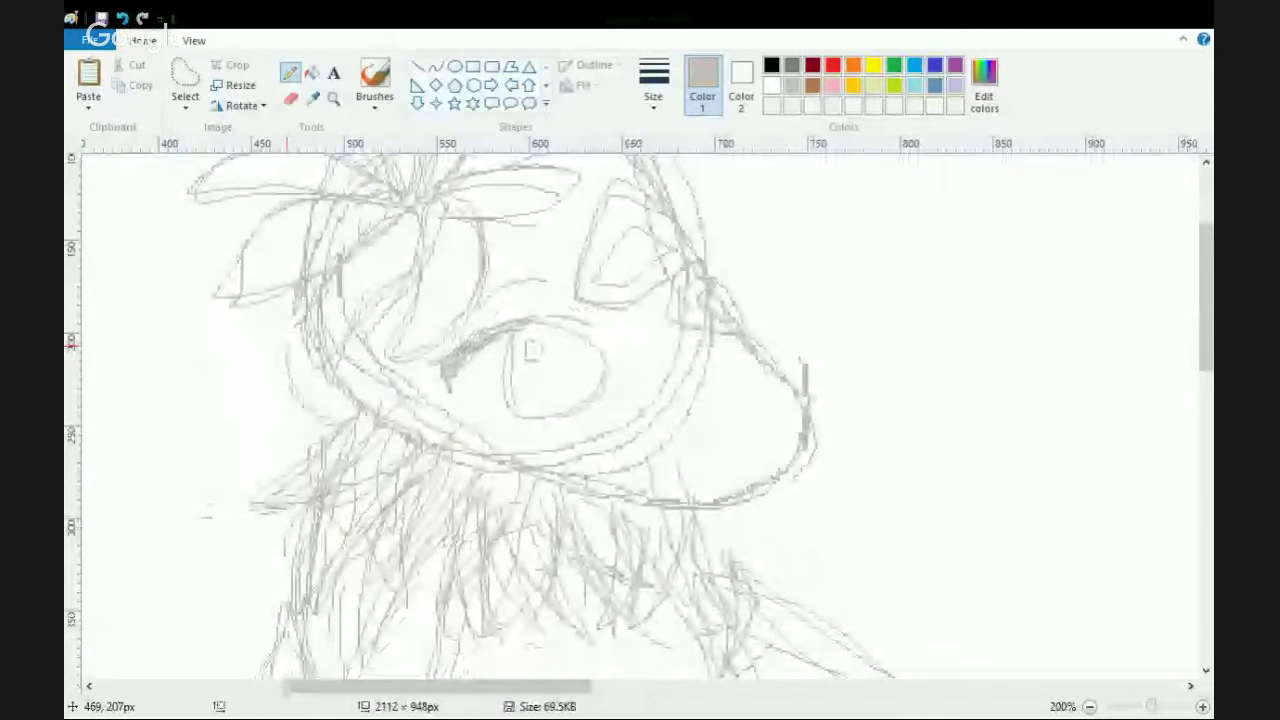
pyautogui.moveTo(287, 346)
pyautogui.mouseDown()
pyautogui.moveTo(280, 257)
pyautogui.moveTo(316, 250)
pyautogui.moveTo(374, 414)
pyautogui.mouseUp()
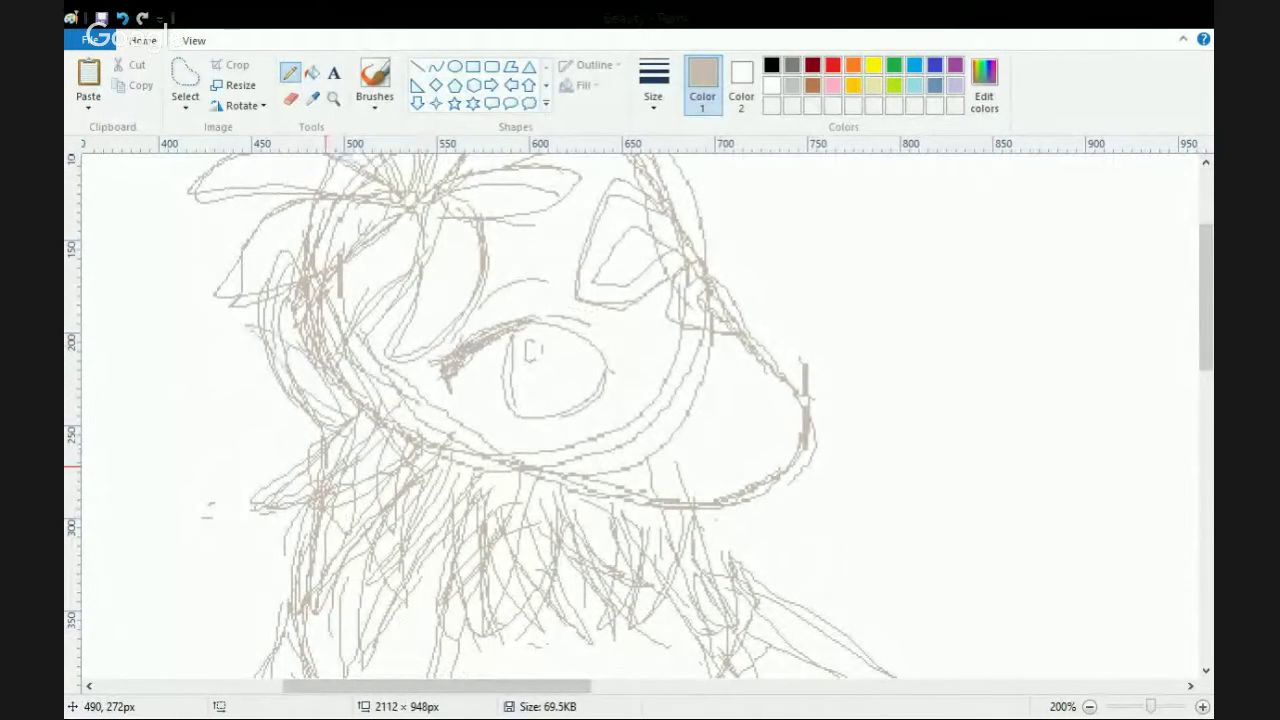
# Extend the mane with long, dense fur strokes down the upper back, beside the base of the rear front fin.
pyautogui.moveTo(490, 687); pyautogui.dragTo(299, 687)
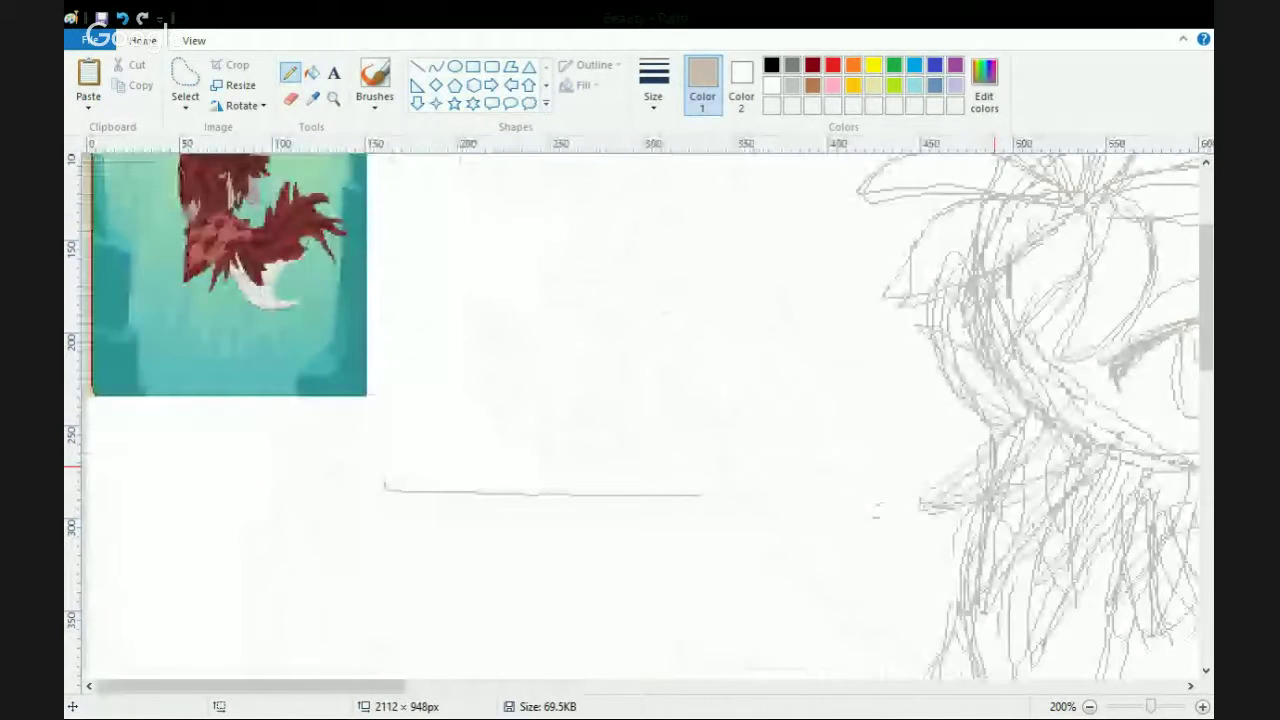
pyautogui.moveTo(345, 686); pyautogui.dragTo(475, 690)
pyautogui.moveTo(1206, 298); pyautogui.dragTo(1206, 382)
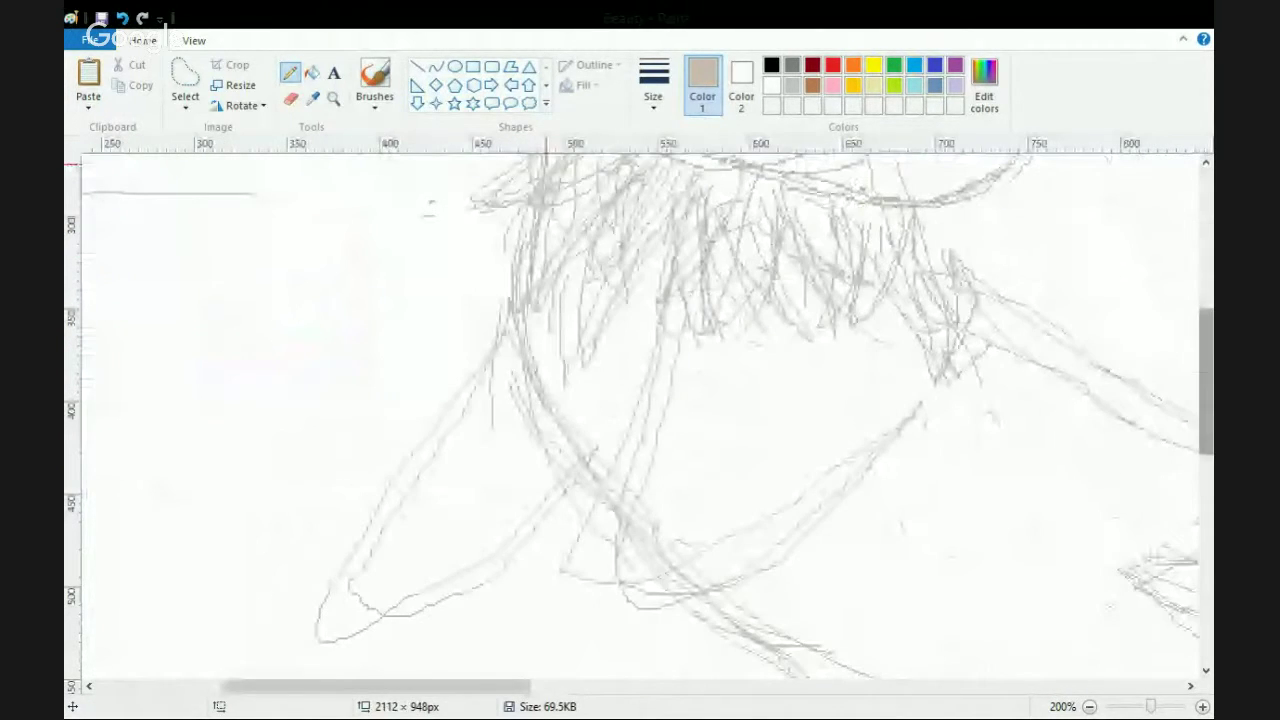
pyautogui.moveTo(547, 436)
pyautogui.mouseDown()
pyautogui.moveTo(560, 423)
pyautogui.moveTo(603, 491)
pyautogui.moveTo(598, 415)
pyautogui.moveTo(594, 490)
pyautogui.moveTo(610, 430)
pyautogui.moveTo(590, 397)
pyautogui.moveTo(615, 398)
pyautogui.moveTo(636, 450)
pyautogui.moveTo(639, 388)
pyautogui.moveTo(614, 334)
pyautogui.moveTo(657, 409)
pyautogui.moveTo(666, 394)
pyautogui.moveTo(655, 490)
pyautogui.moveTo(674, 509)
pyautogui.moveTo(660, 486)
pyautogui.moveTo(672, 470)
pyautogui.mouseUp()
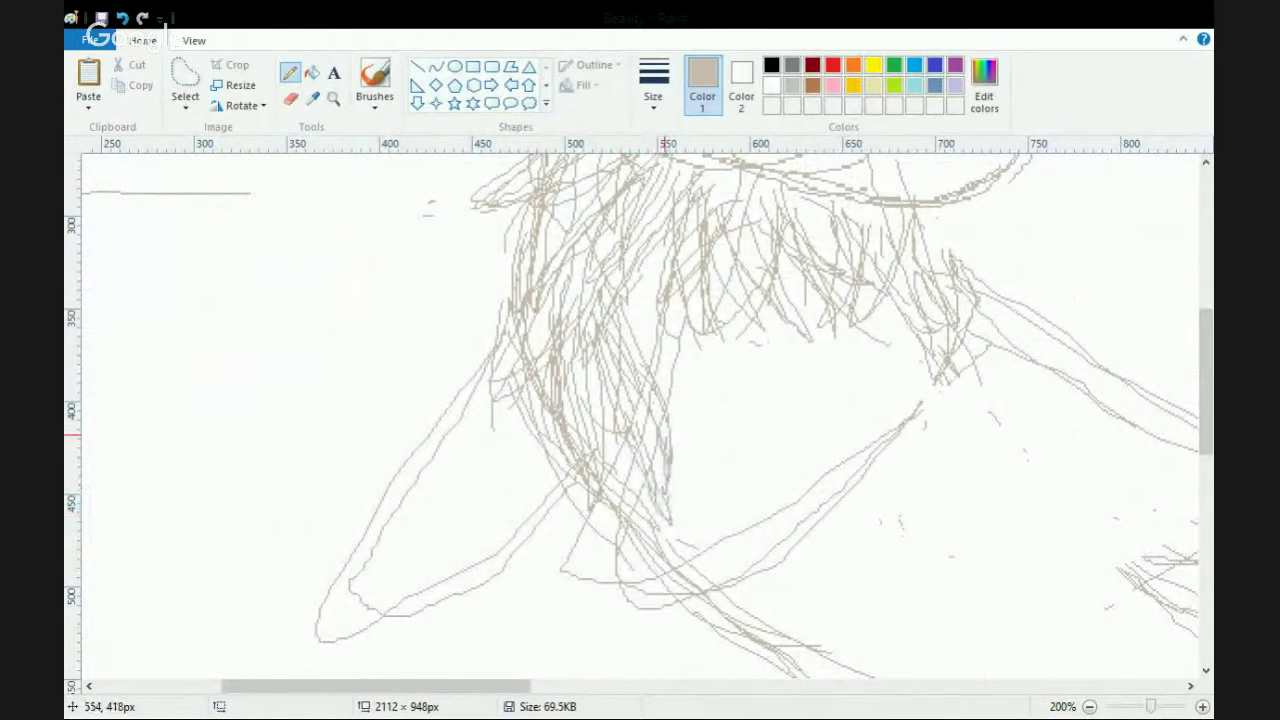
pyautogui.scroll(-5, 667, 433)
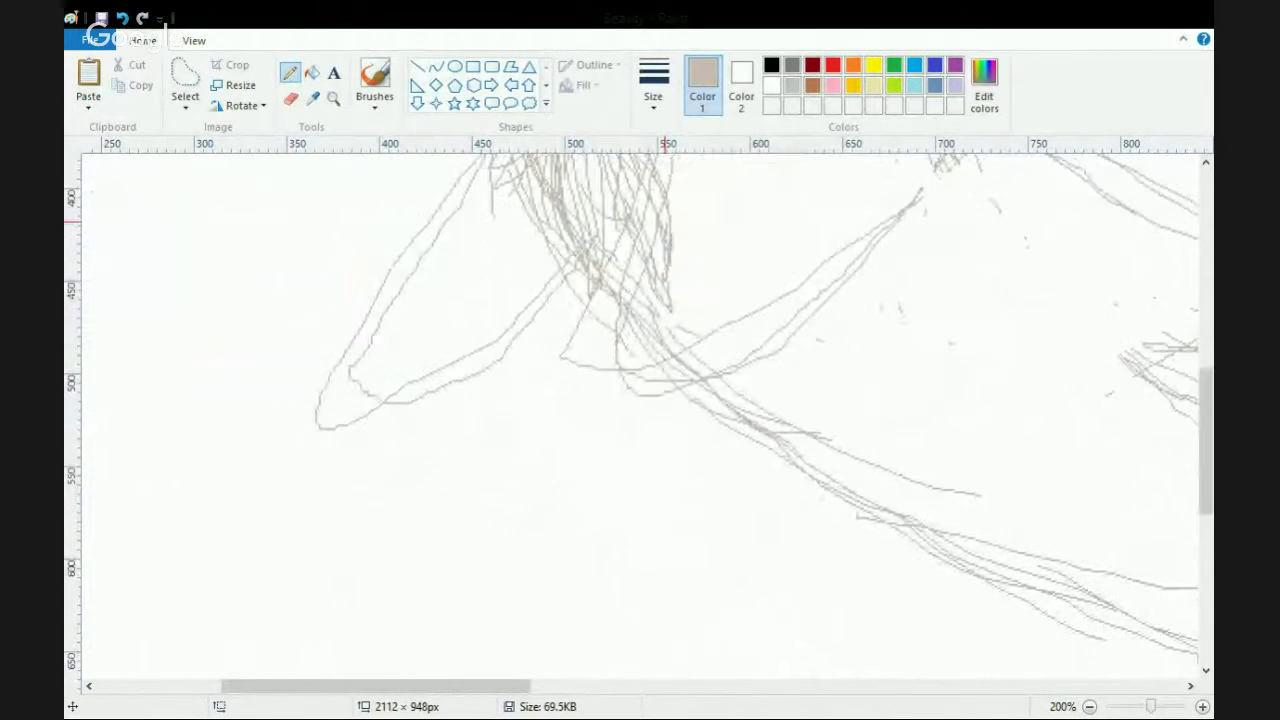
# Fill the back behind the front fin with dense overlapping fur strokes, adding pointed tufts that hang below the back line.
pyautogui.moveTo(808, 366)
pyautogui.mouseDown()
pyautogui.moveTo(1080, 520)
pyautogui.moveTo(1088, 537)
pyautogui.moveTo(960, 500)
pyautogui.moveTo(854, 444)
pyautogui.mouseUp()
pyautogui.moveTo(768, 365); pyautogui.dragTo(1068, 553)
pyautogui.moveTo(731, 350)
pyautogui.mouseDown()
pyautogui.moveTo(888, 553)
pyautogui.moveTo(867, 539)
pyautogui.moveTo(819, 346)
pyautogui.moveTo(871, 429)
pyautogui.moveTo(920, 425)
pyautogui.moveTo(842, 437)
pyautogui.mouseUp()
pyautogui.moveTo(803, 398); pyautogui.dragTo(797, 557)
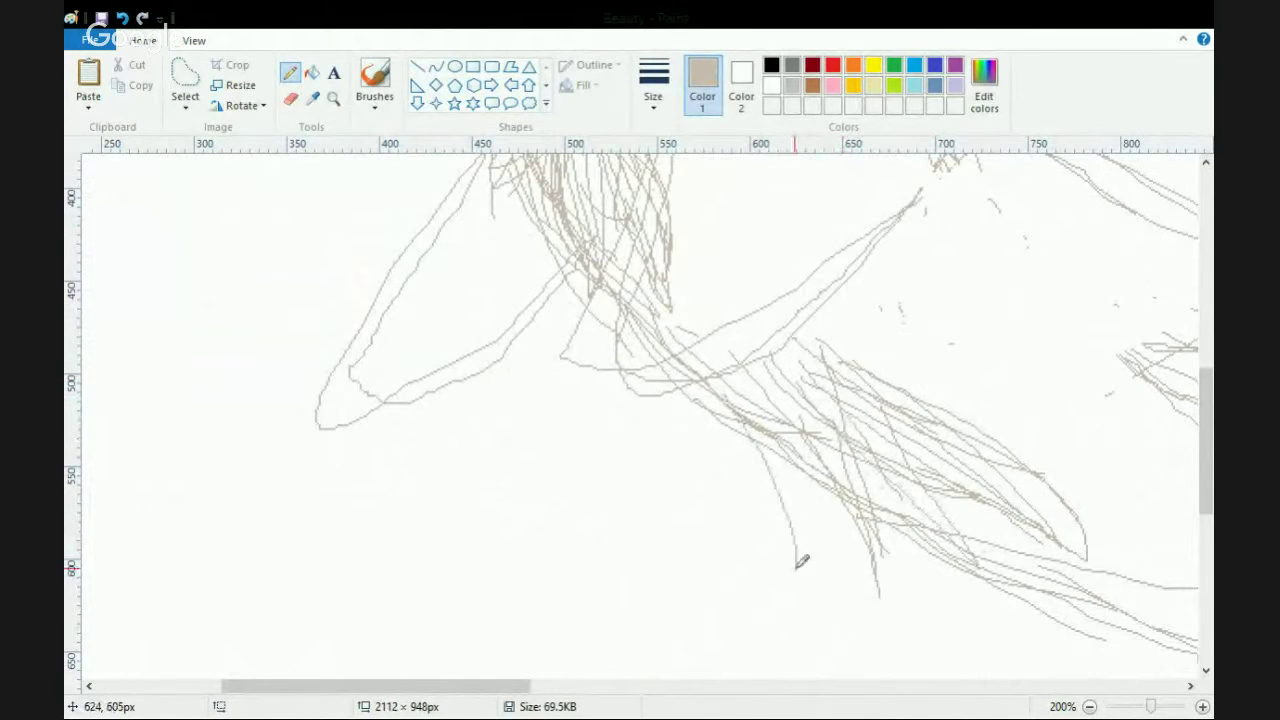
pyautogui.moveTo(740, 405); pyautogui.dragTo(780, 578)
pyautogui.moveTo(790, 580)
pyautogui.mouseDown()
pyautogui.moveTo(778, 542)
pyautogui.moveTo(798, 511)
pyautogui.moveTo(900, 592)
pyautogui.moveTo(871, 573)
pyautogui.moveTo(818, 407)
pyautogui.mouseUp()
pyautogui.moveTo(857, 500)
pyautogui.mouseDown()
pyautogui.moveTo(954, 617)
pyautogui.moveTo(915, 540)
pyautogui.mouseUp()
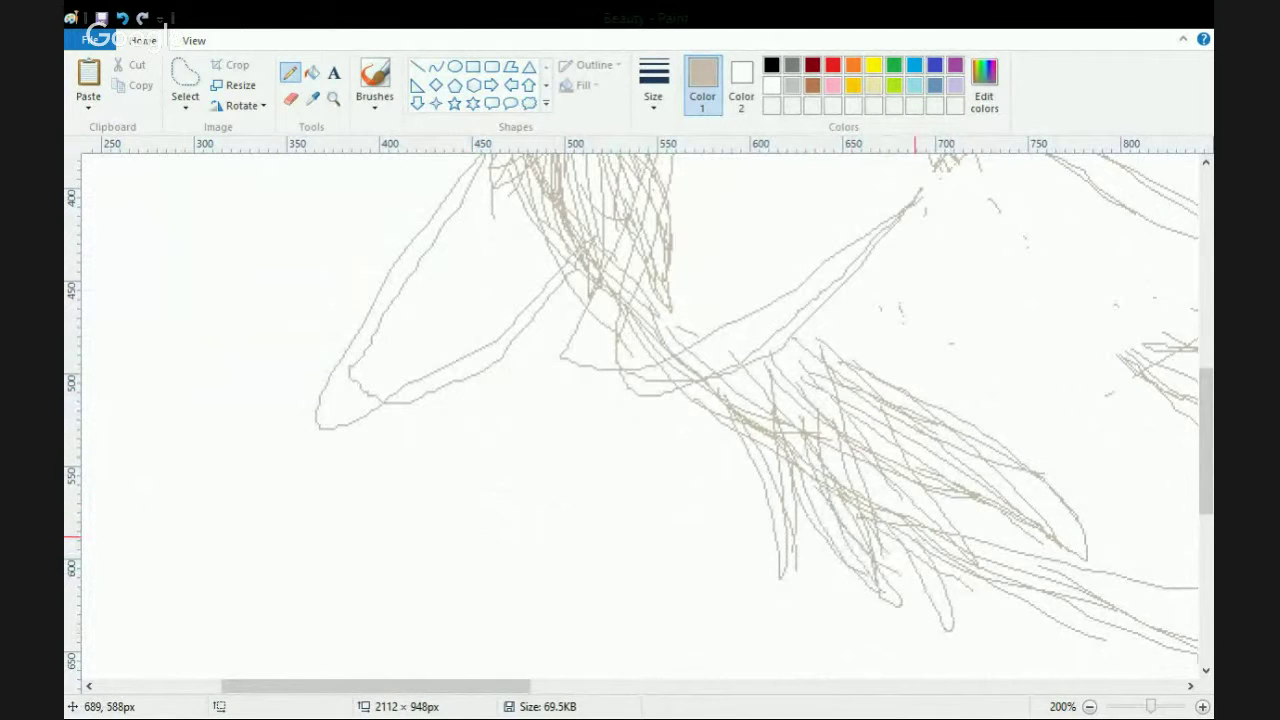
# Extend the back mane with long, pointed fur strokes reaching down to the tip of the large lower fin.
pyautogui.scroll(-3, 915, 537)
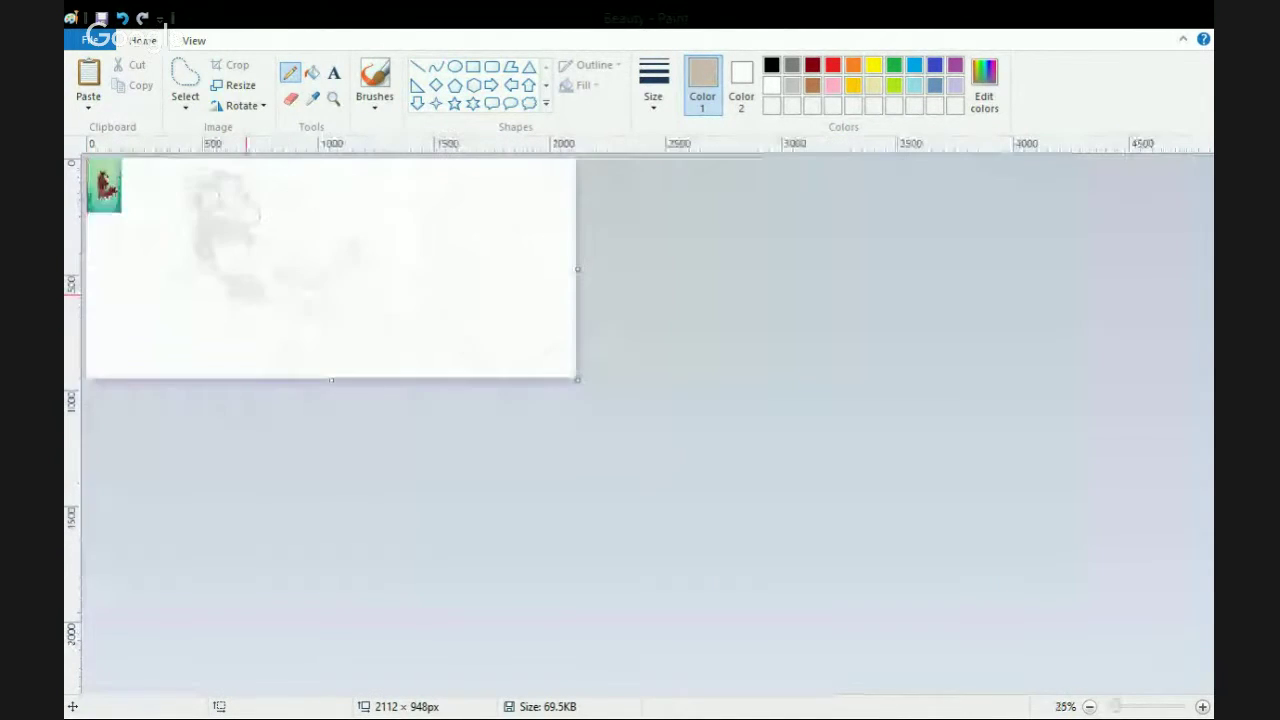
pyautogui.click(1202, 707)
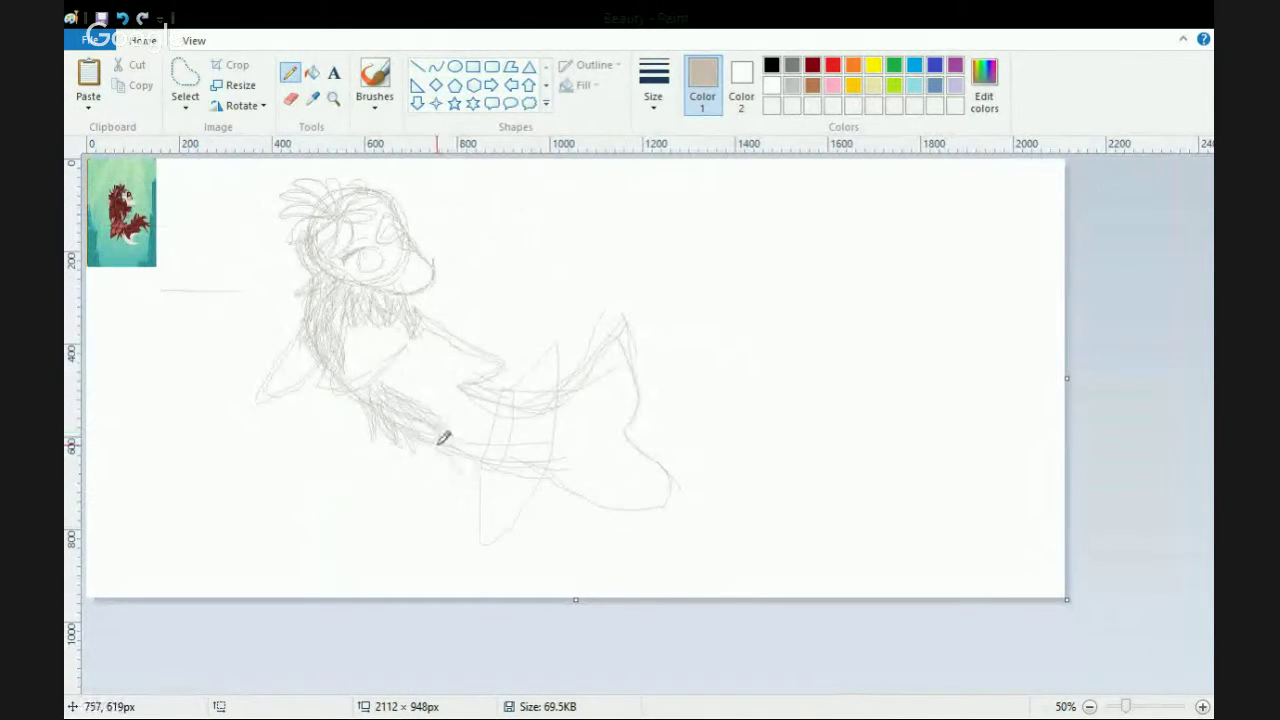
pyautogui.moveTo(461, 485); pyautogui.dragTo(456, 495)
pyautogui.moveTo(414, 447); pyautogui.dragTo(446, 489)
pyautogui.moveTo(428, 445); pyautogui.dragTo(460, 496)
pyautogui.moveTo(418, 414)
pyautogui.mouseDown()
pyautogui.moveTo(451, 518)
pyautogui.moveTo(444, 551)
pyautogui.moveTo(456, 486)
pyautogui.moveTo(487, 549)
pyautogui.mouseUp()
pyautogui.moveTo(420, 470); pyautogui.dragTo(427, 518)
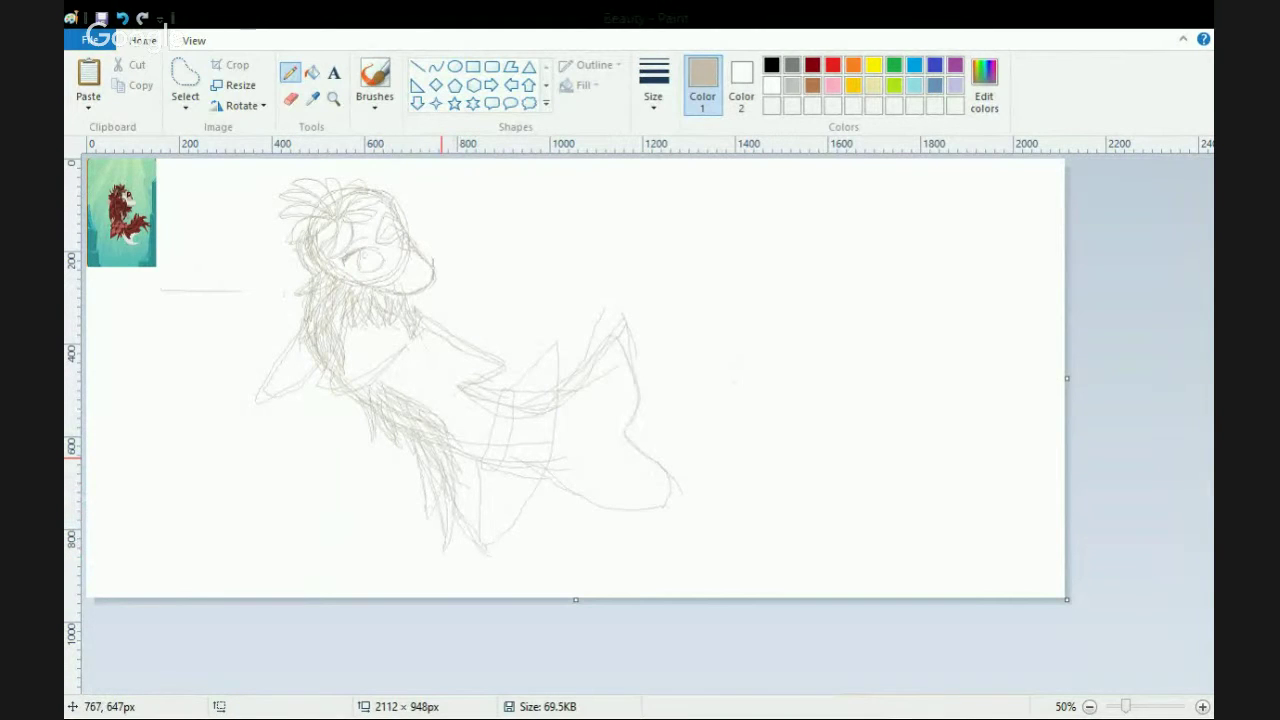
pyautogui.moveTo(414, 457)
pyautogui.mouseDown()
pyautogui.moveTo(430, 496)
pyautogui.moveTo(402, 472)
pyautogui.moveTo(420, 466)
pyautogui.mouseUp()
pyautogui.moveTo(437, 402); pyautogui.dragTo(423, 410)
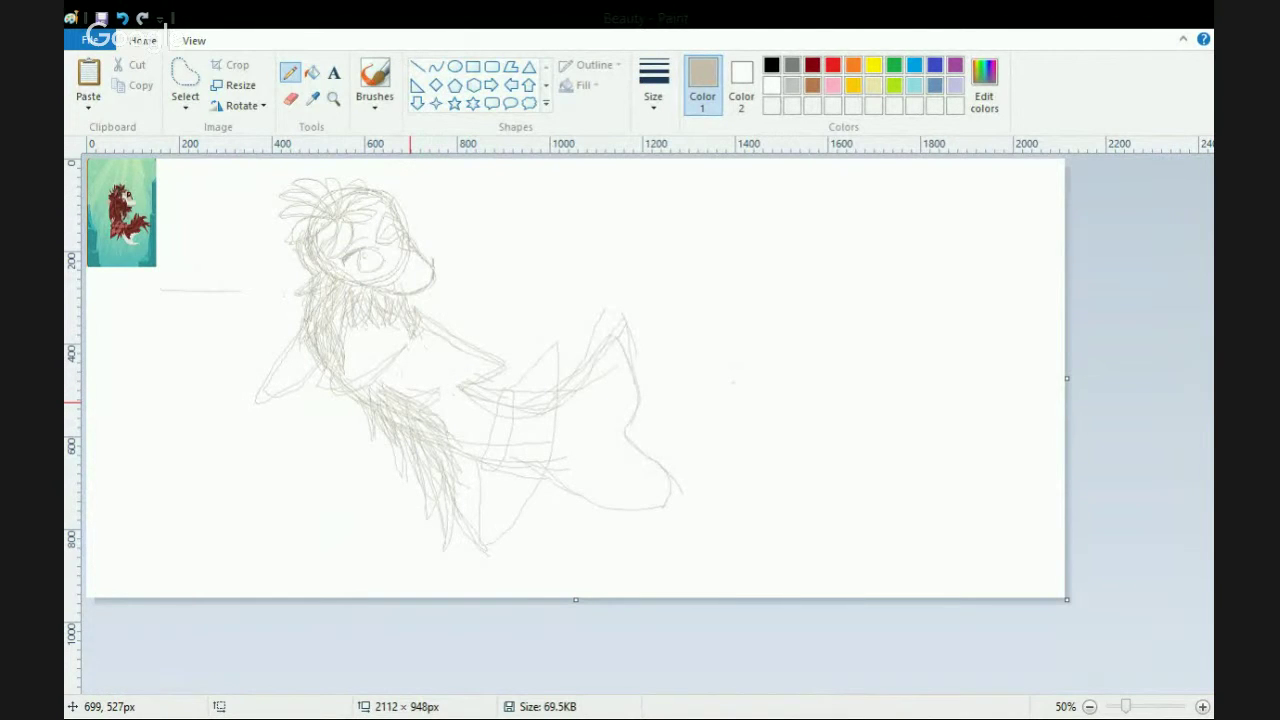
# Add another pointed fur tuft along the outer edge of the lower back mane.
pyautogui.click(1203, 707)
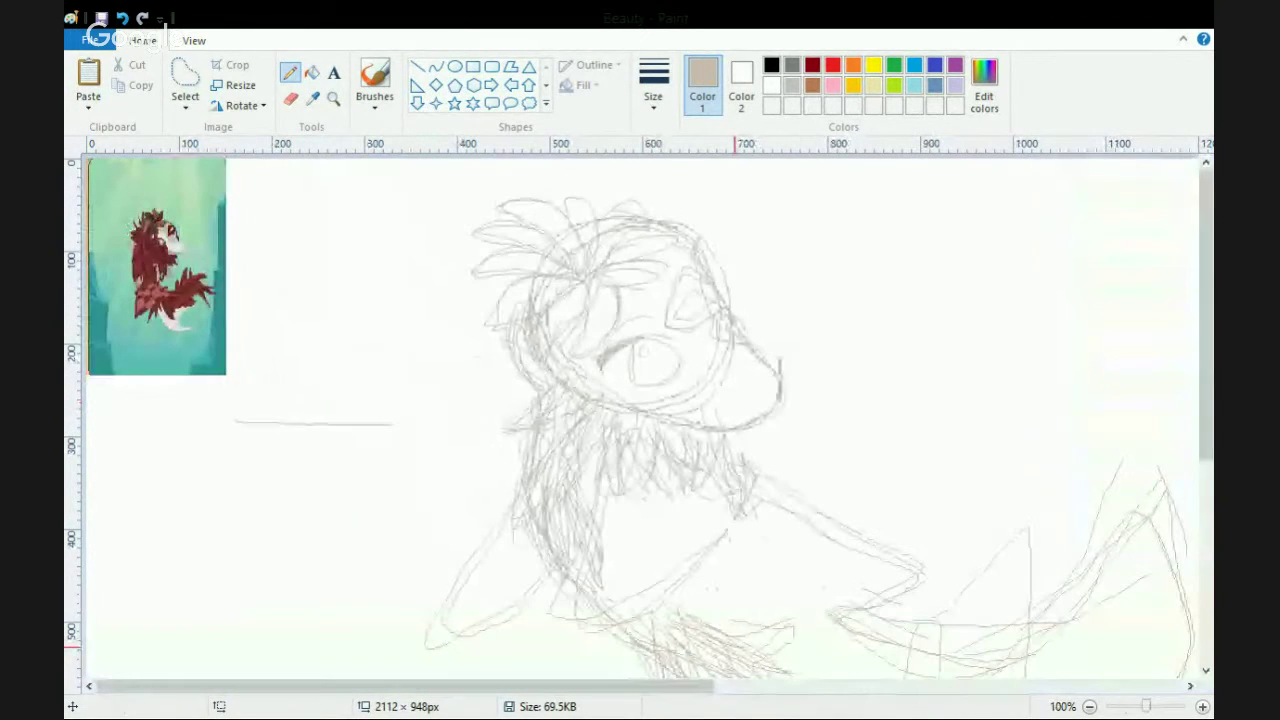
pyautogui.scroll(-4, 1065, 675)
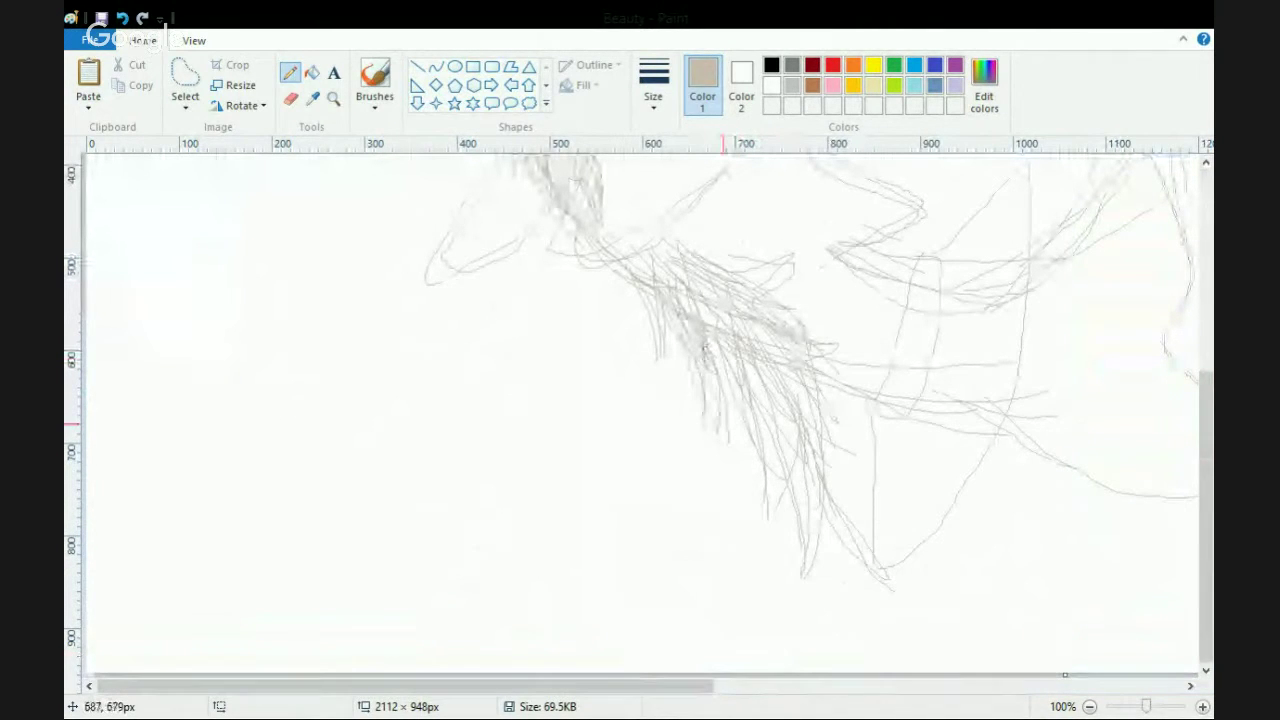
pyautogui.scroll(2, 724, 585)
pyautogui.scroll(2, 724, 583)
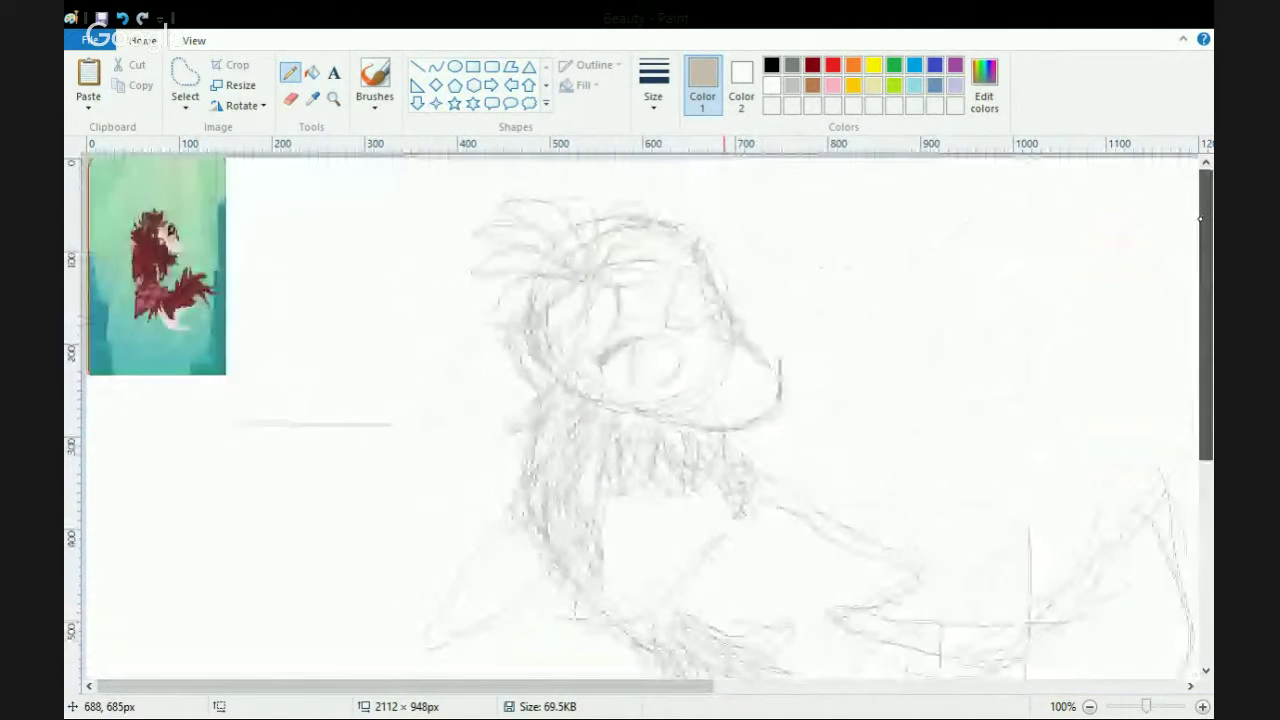
pyautogui.scroll(-5, 724, 480)
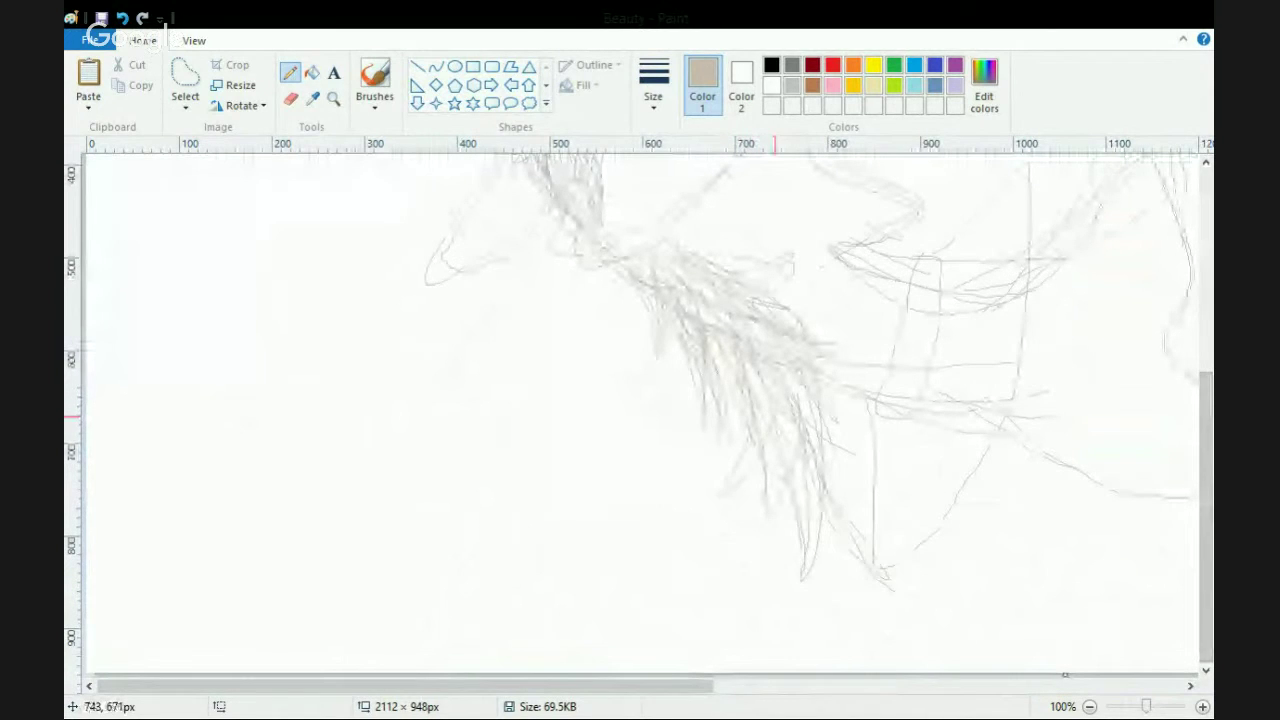
pyautogui.moveTo(777, 519); pyautogui.dragTo(806, 420)
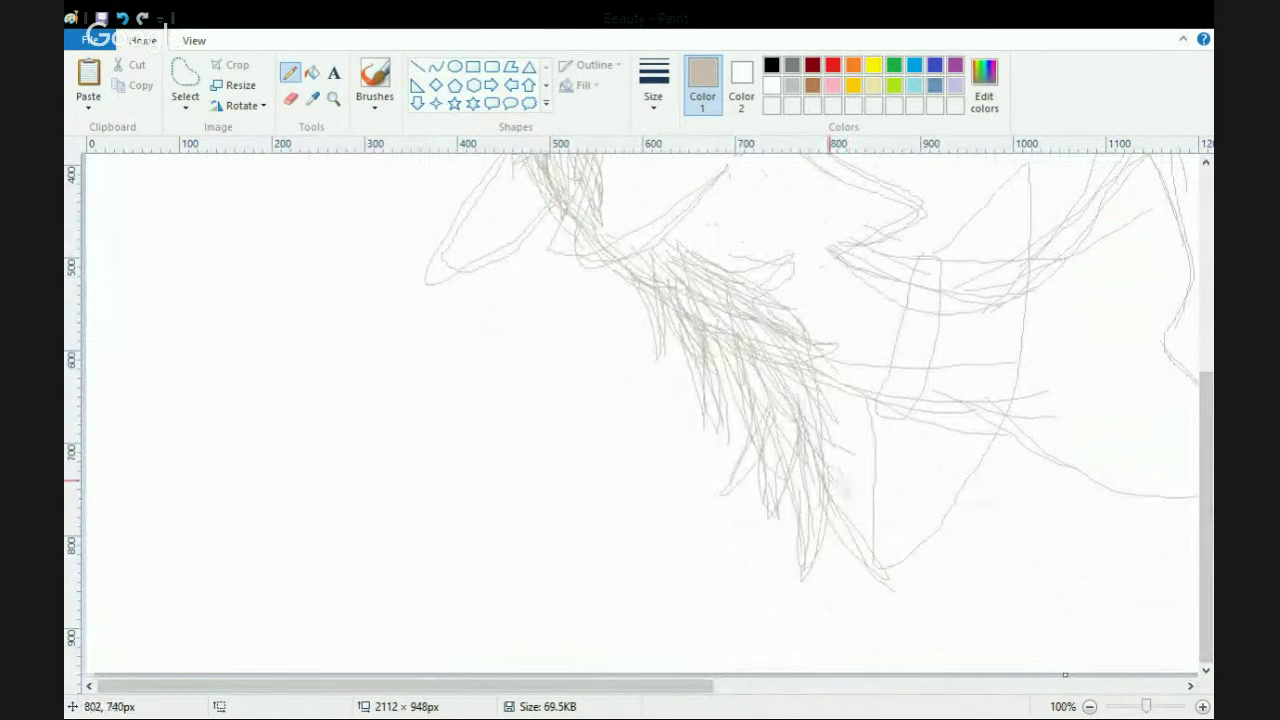
# Reinforce the outline of the pointed front fin and the body line running from its base with extra pencil strokes.
pyautogui.scroll(4, 830, 480)
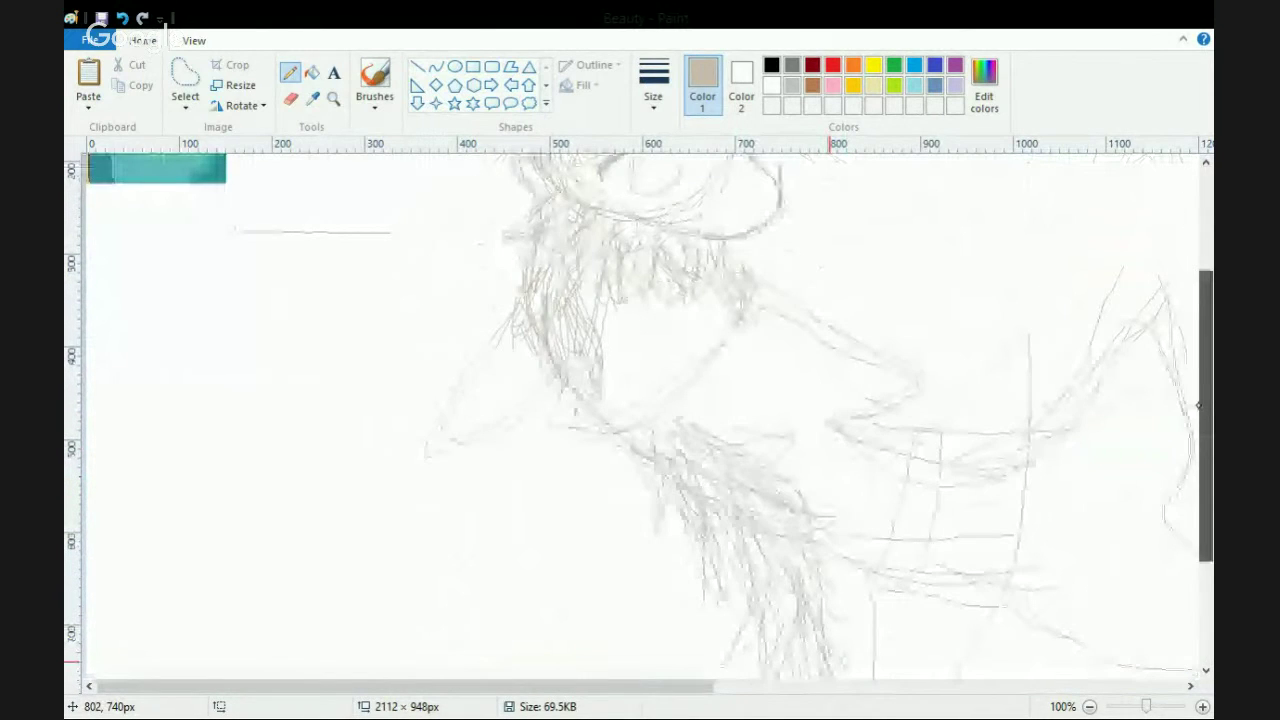
pyautogui.moveTo(906, 455)
pyautogui.mouseDown()
pyautogui.moveTo(763, 368)
pyautogui.moveTo(846, 504)
pyautogui.moveTo(919, 460)
pyautogui.moveTo(792, 377)
pyautogui.mouseUp()
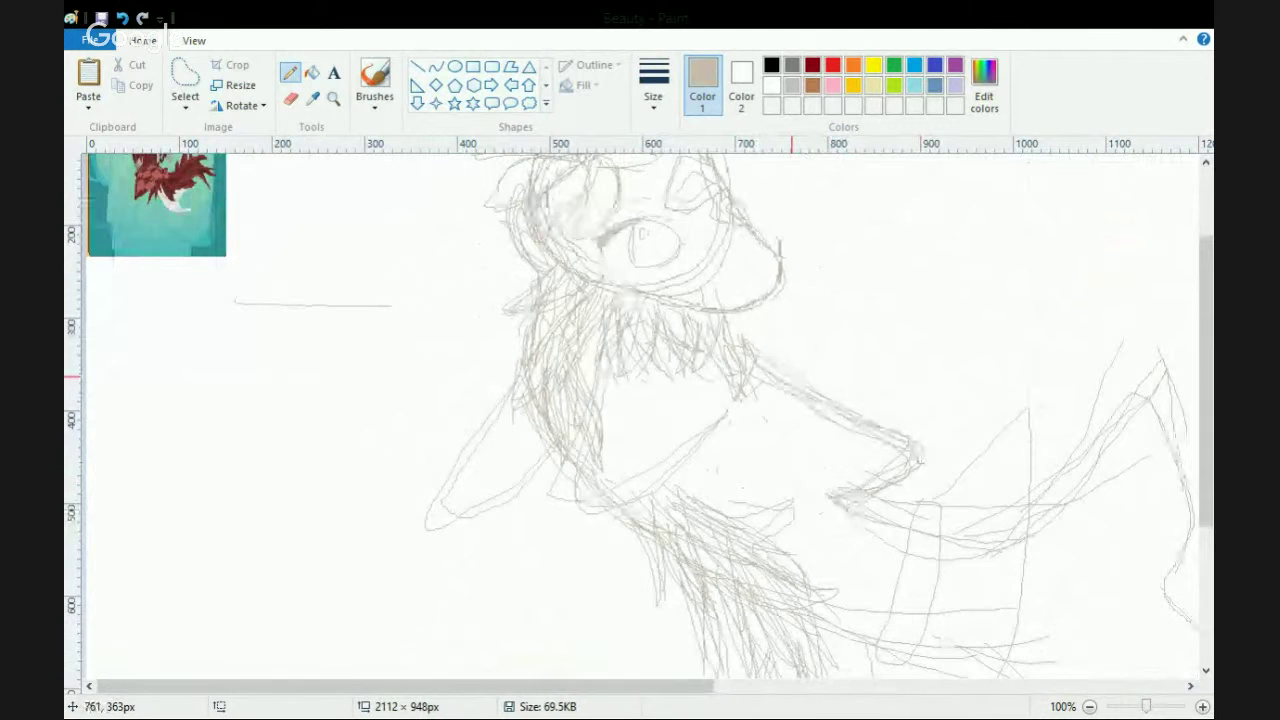
pyautogui.moveTo(850, 512); pyautogui.dragTo(921, 518)
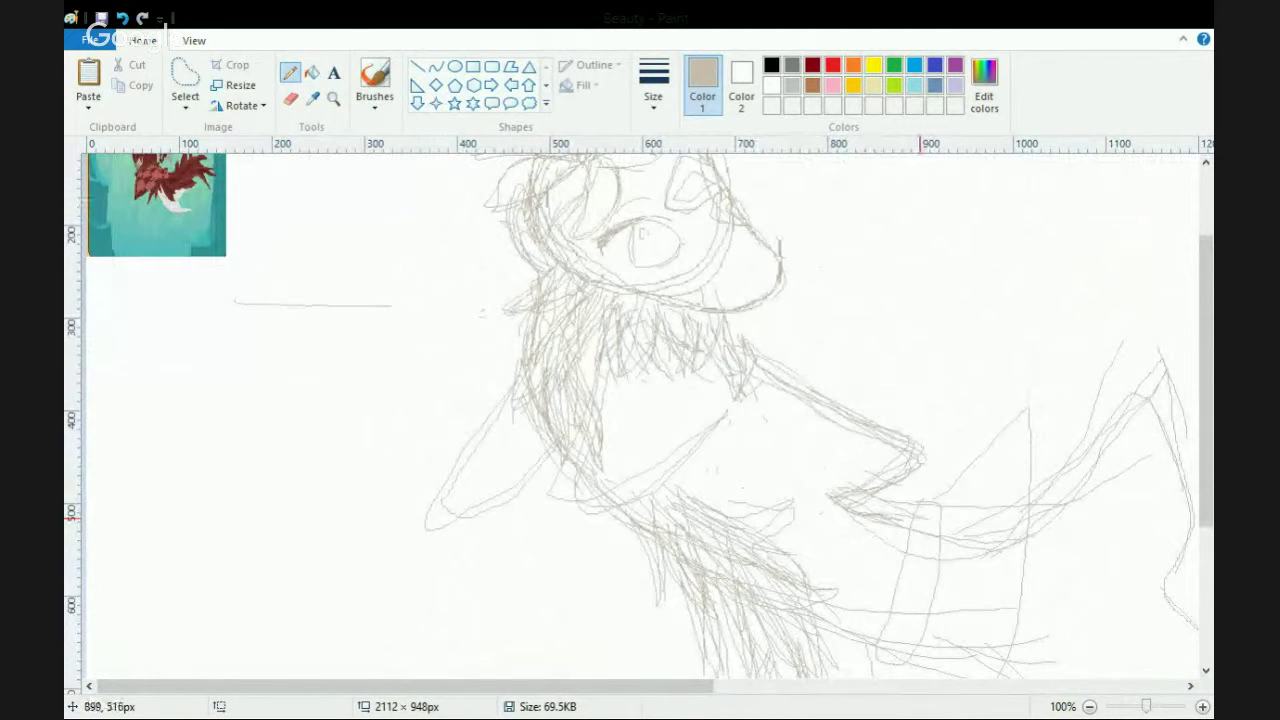
# Retrace the outlines of the large fin across the lower body and the narrow band beside it.
pyautogui.scroll(-3, 921, 514)
pyautogui.moveTo(881, 486)
pyautogui.mouseDown()
pyautogui.moveTo(897, 508)
pyautogui.moveTo(951, 408)
pyautogui.moveTo(951, 357)
pyautogui.moveTo(916, 335)
pyautogui.moveTo(965, 370)
pyautogui.moveTo(880, 468)
pyautogui.moveTo(893, 385)
pyautogui.moveTo(950, 330)
pyautogui.mouseUp()
pyautogui.moveTo(1035, 246)
pyautogui.mouseDown()
pyautogui.moveTo(1030, 406)
pyautogui.moveTo(905, 644)
pyautogui.moveTo(877, 520)
pyautogui.mouseUp()
pyautogui.moveTo(968, 312)
pyautogui.mouseDown()
pyautogui.moveTo(1031, 263)
pyautogui.moveTo(1008, 406)
pyautogui.moveTo(1033, 417)
pyautogui.moveTo(1030, 432)
pyautogui.mouseUp()
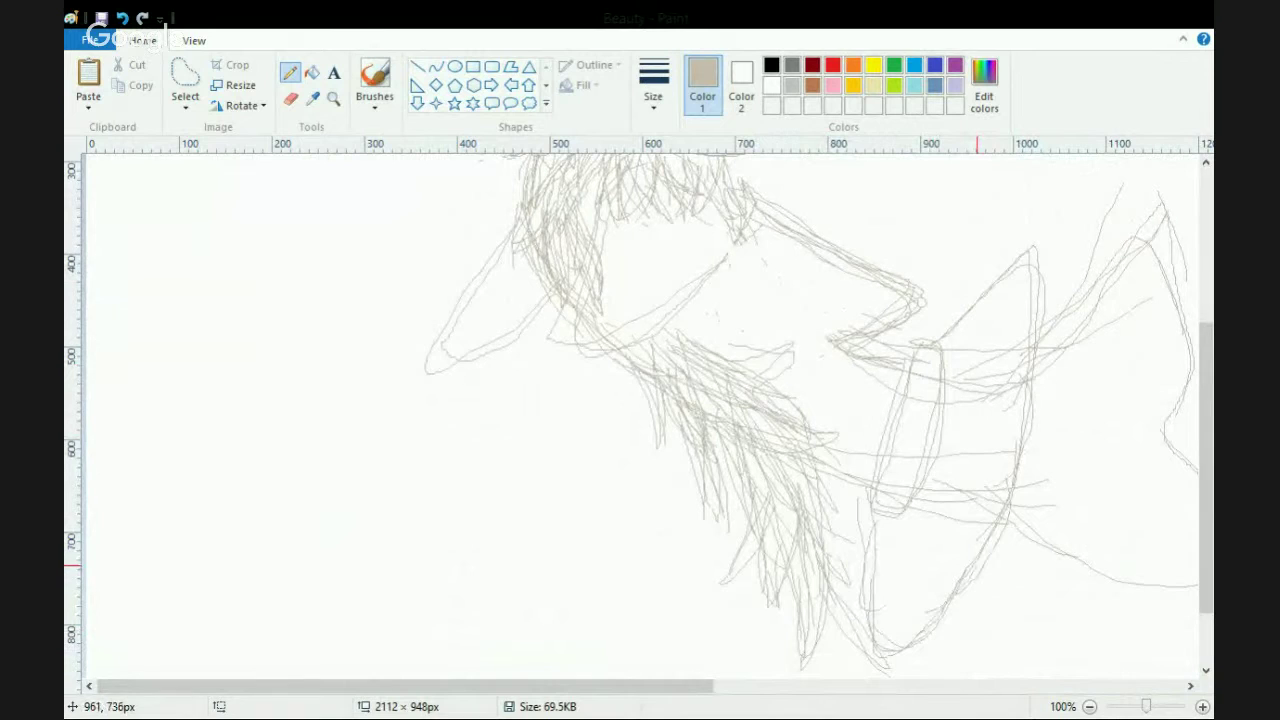
# Erase the body lines that cross the inside of the large lower fin and the narrow band beside it.
pyautogui.scroll(-2, 1049, 573)
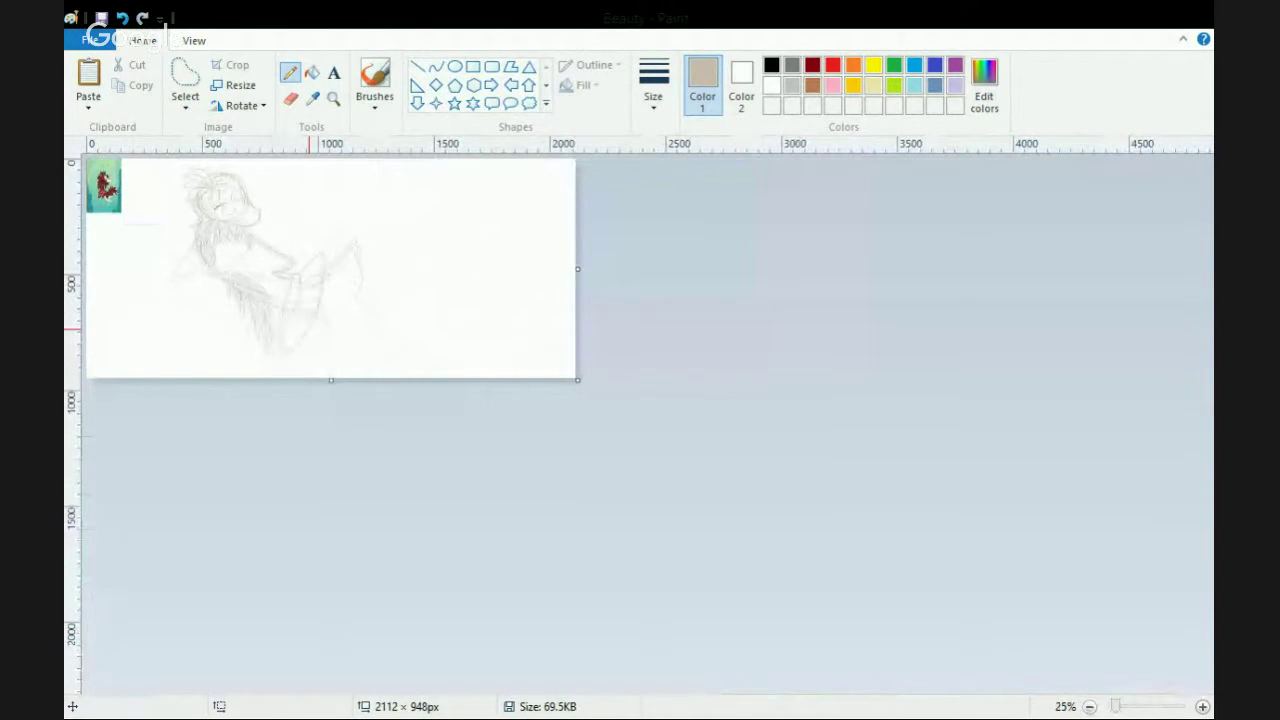
pyautogui.scroll(2, 309, 328)
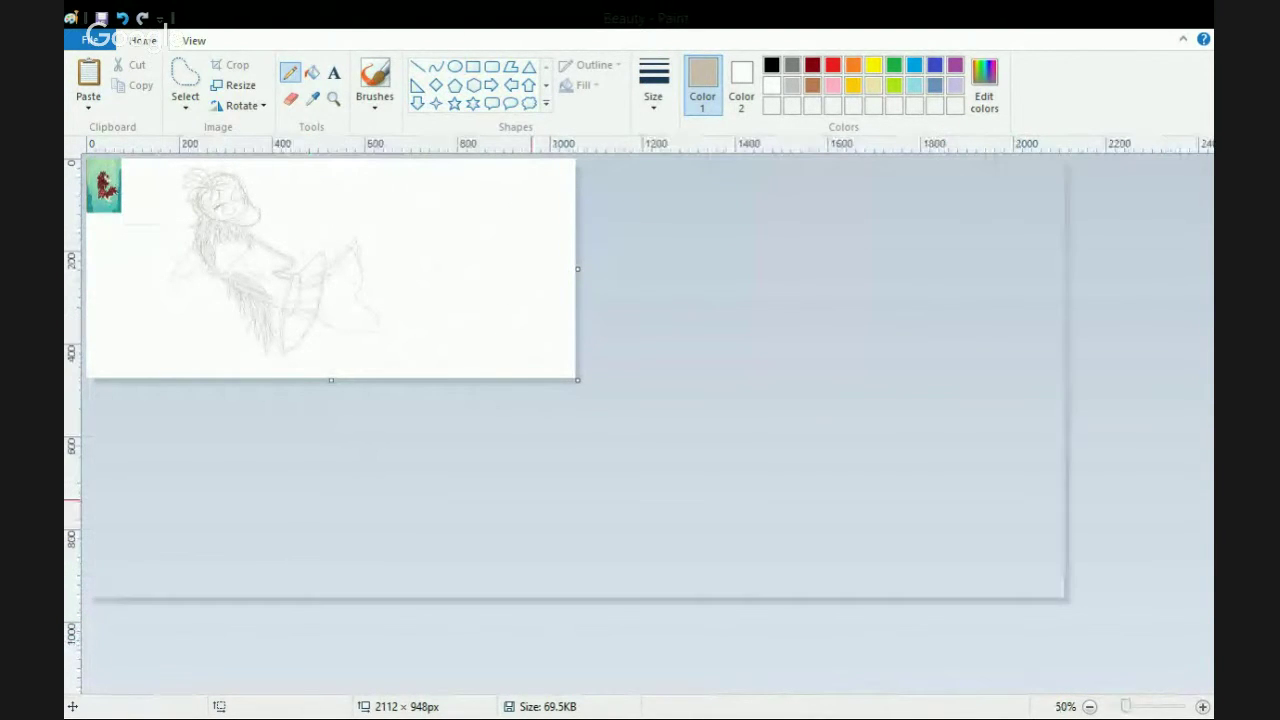
pyautogui.scroll(-3, 640, 410)
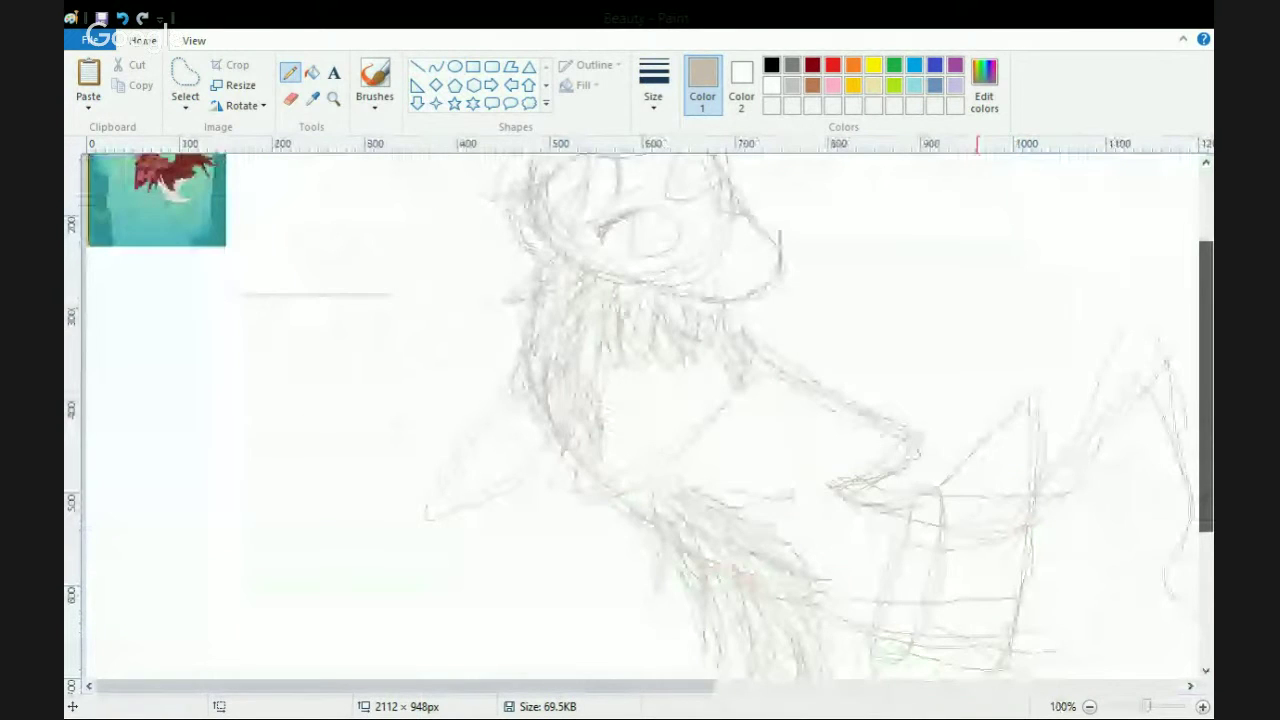
pyautogui.moveTo(1206, 388); pyautogui.dragTo(1206, 383)
pyautogui.click(291, 99)
pyautogui.moveTo(975, 527)
pyautogui.mouseDown()
pyautogui.moveTo(959, 563)
pyautogui.moveTo(973, 574)
pyautogui.mouseUp()
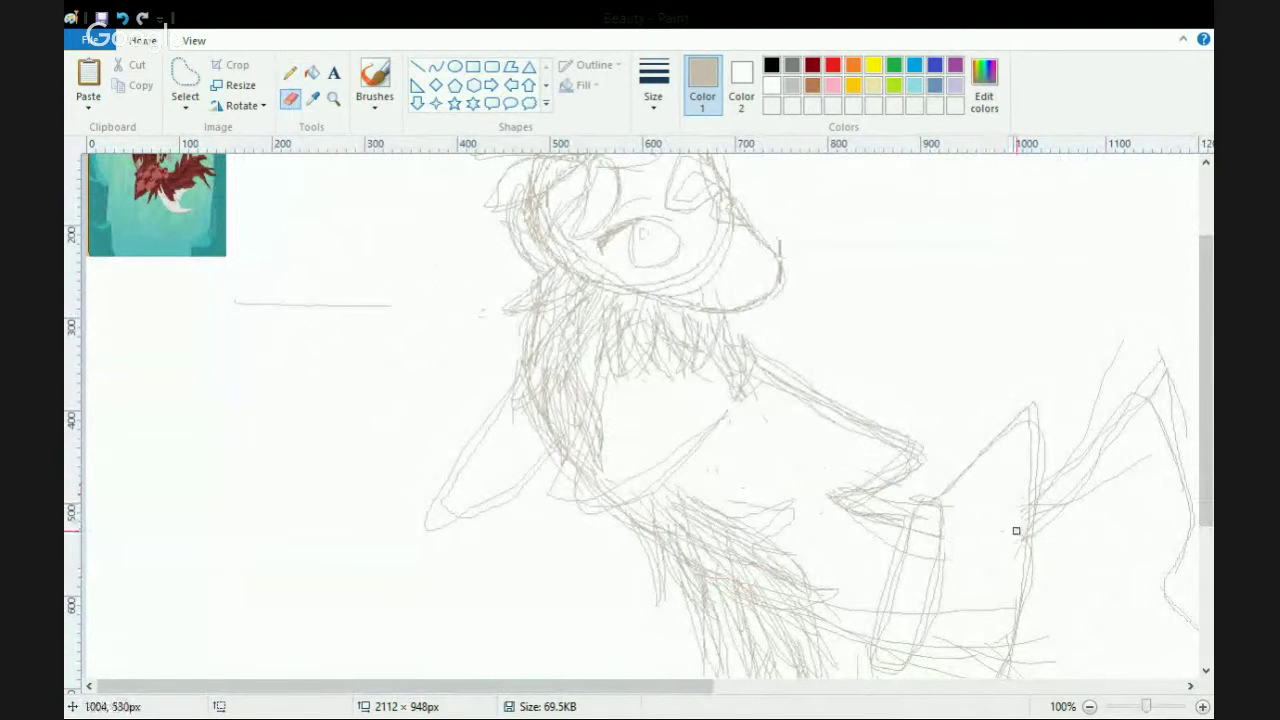
pyautogui.scroll(-5, 1006, 520)
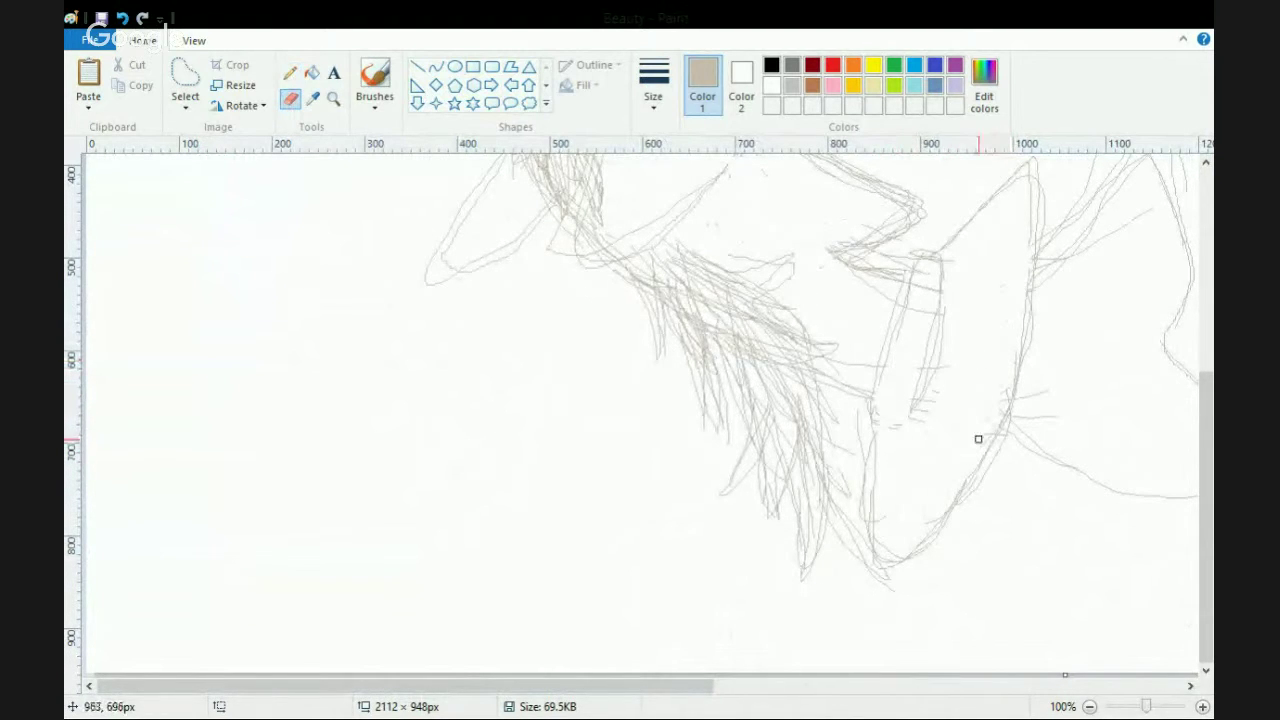
# Redraw the rounded lower end of the narrow band beside the large fin with the Pencil.
pyautogui.moveTo(916, 418); pyautogui.dragTo(937, 368)
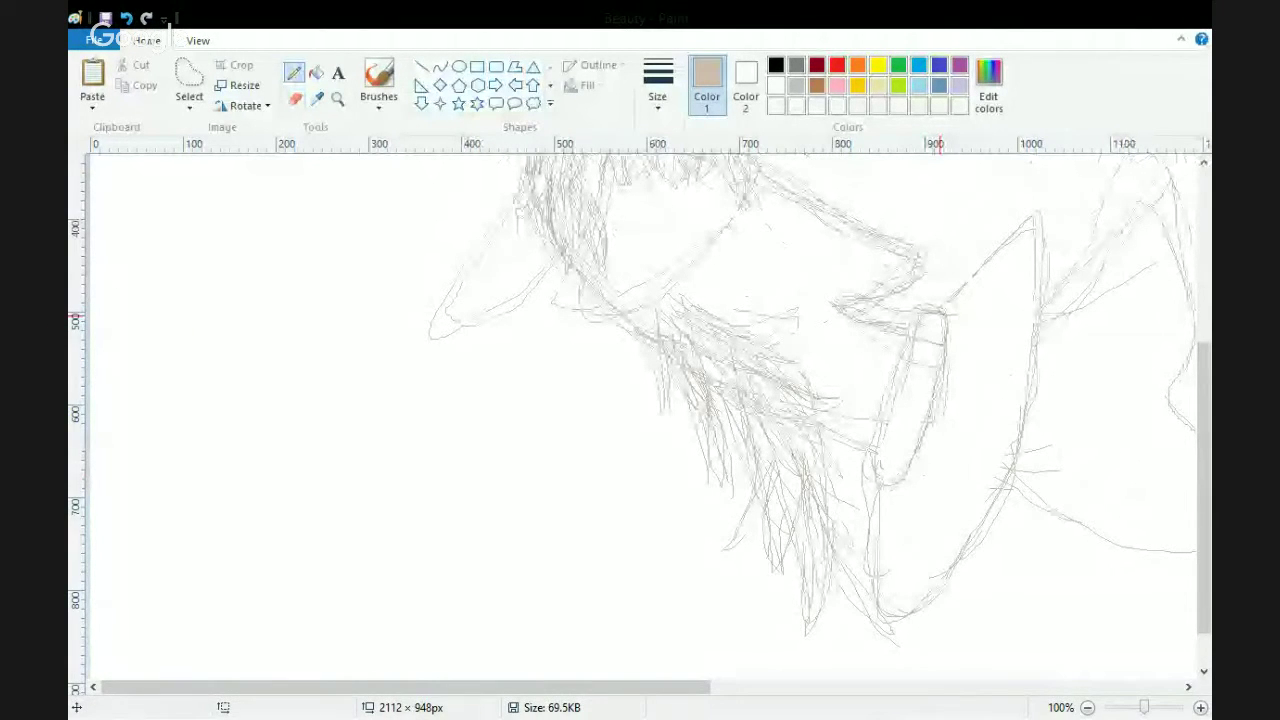
pyautogui.scroll(4, 640, 410)
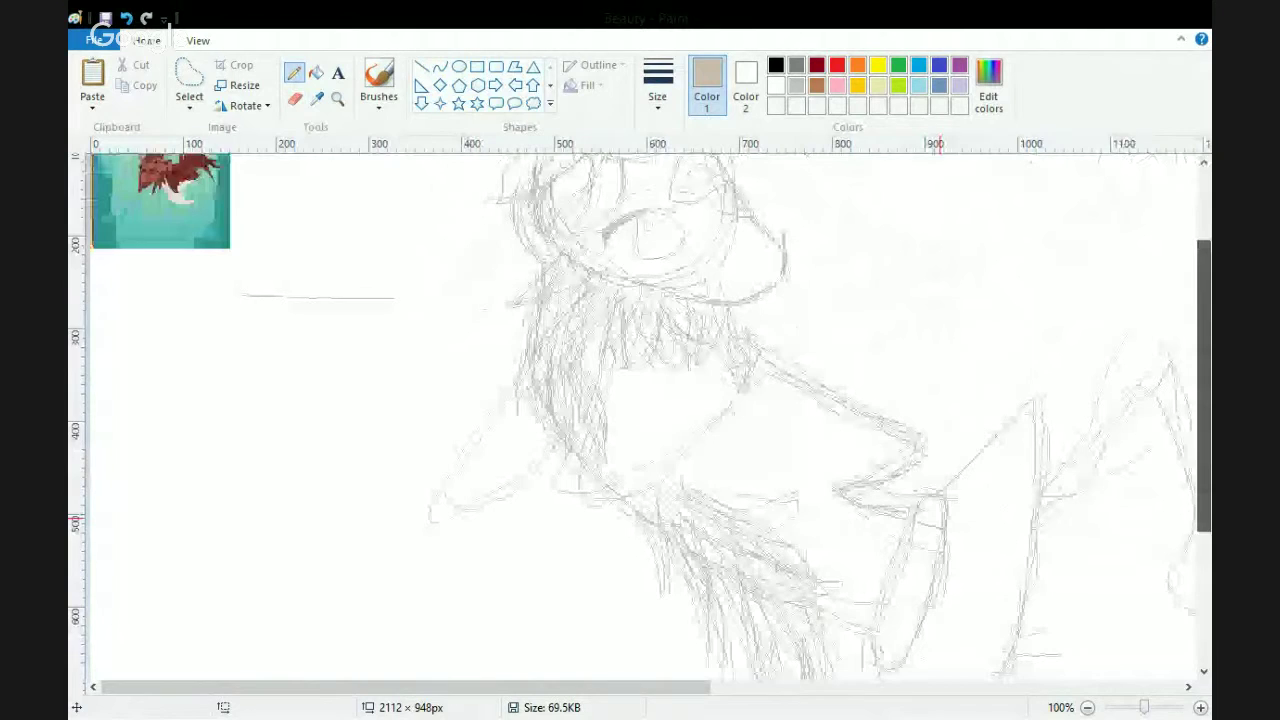
pyautogui.scroll(-1, 935, 520)
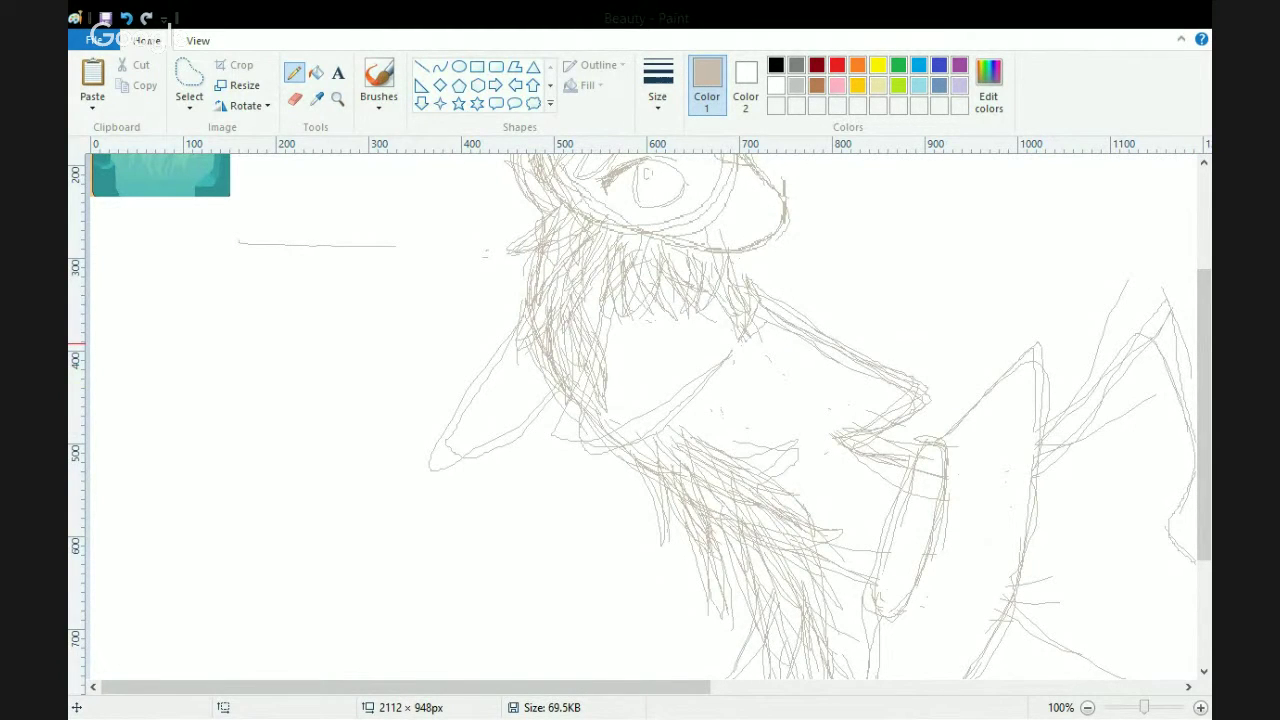
pyautogui.moveTo(430, 687); pyautogui.dragTo(903, 687)
pyautogui.click(338, 73)
pyautogui.moveTo(541, 225); pyautogui.dragTo(1193, 519)
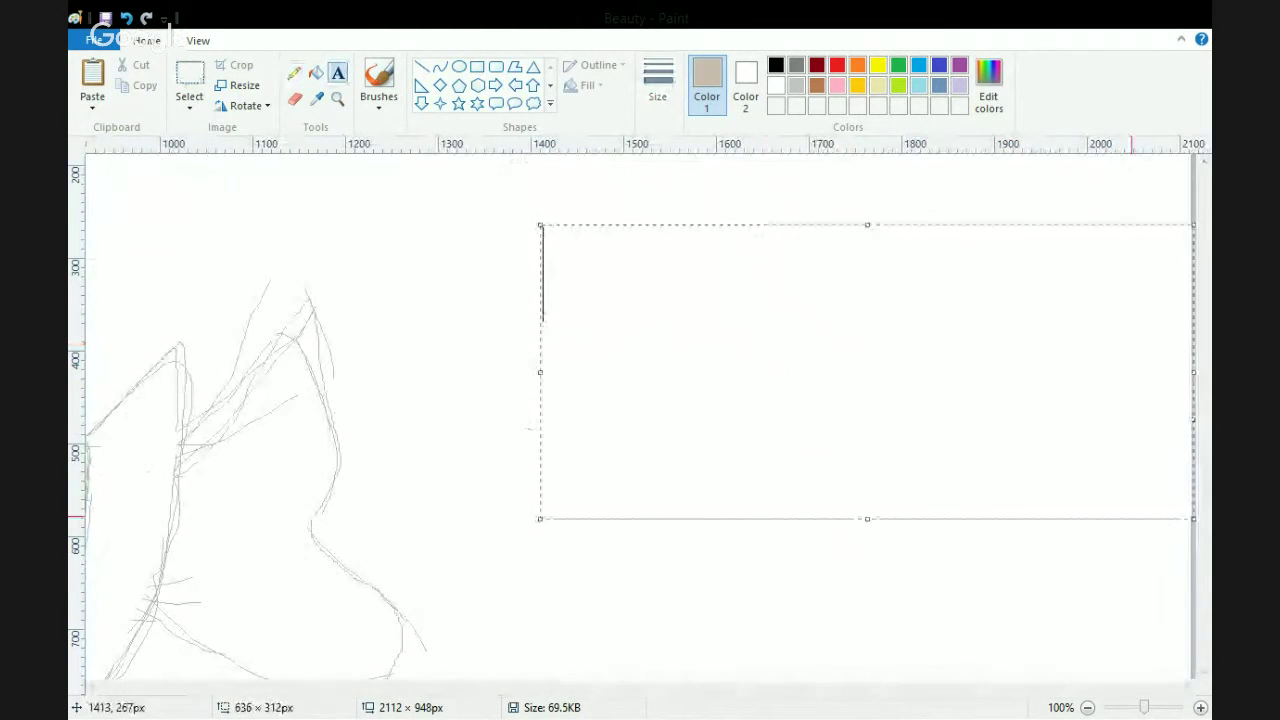
pyautogui.write('Im s')
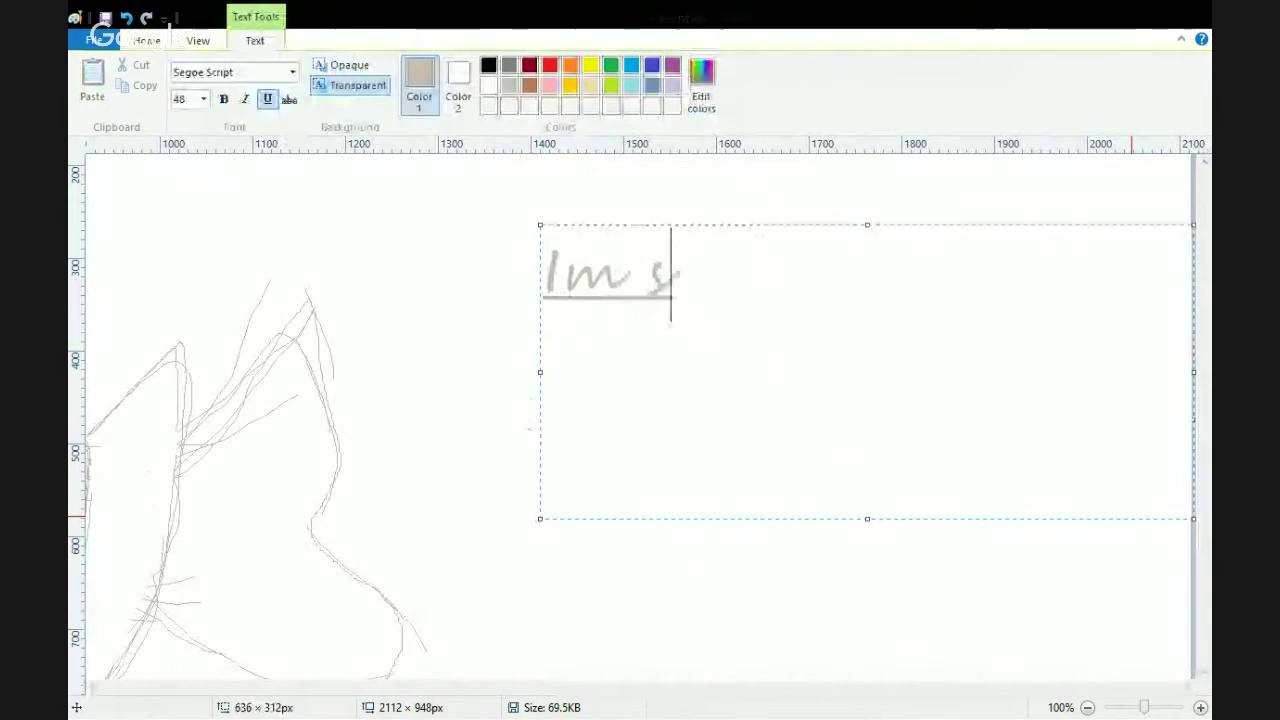
pyautogui.write('orry ')
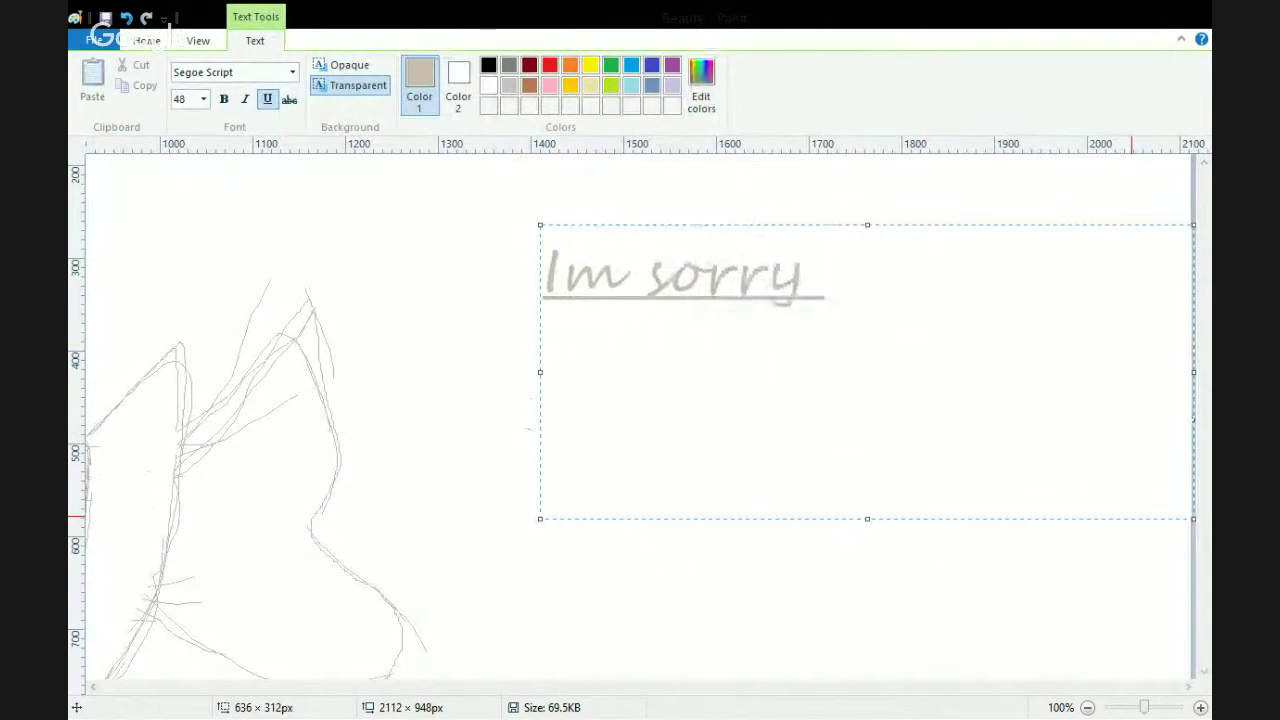
pyautogui.write('comer ial ')
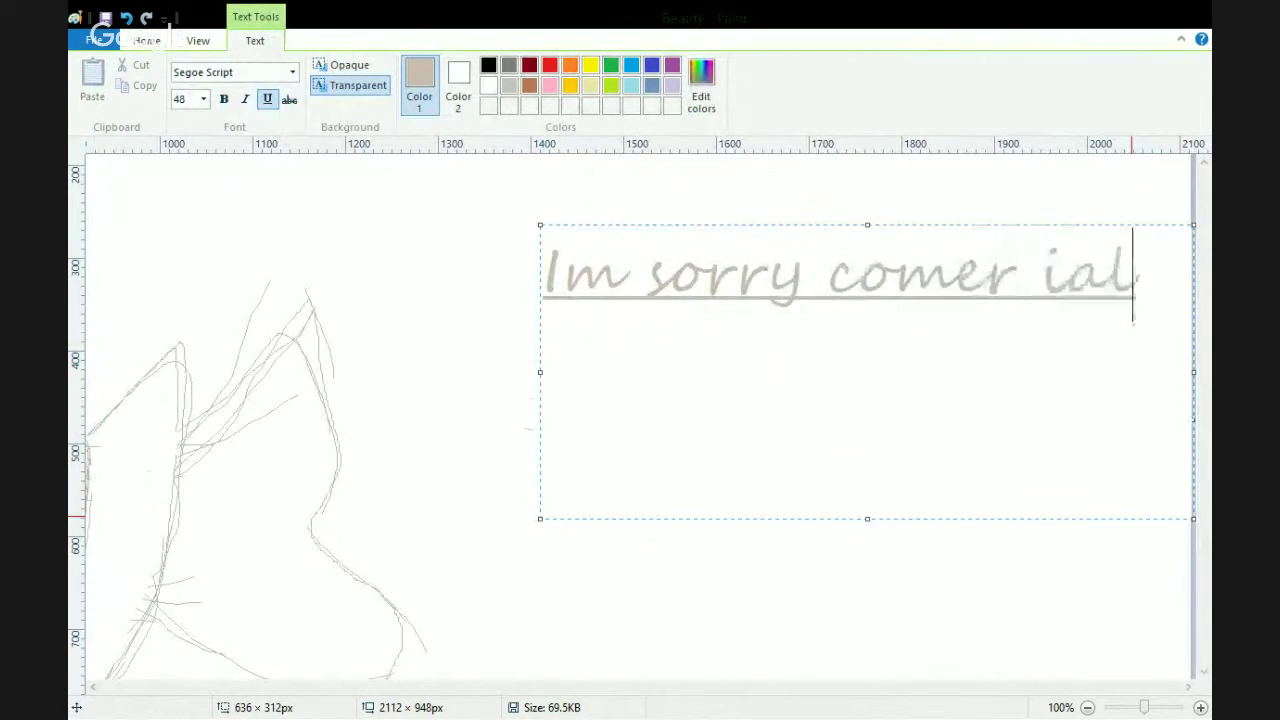
pyautogui.write(':')
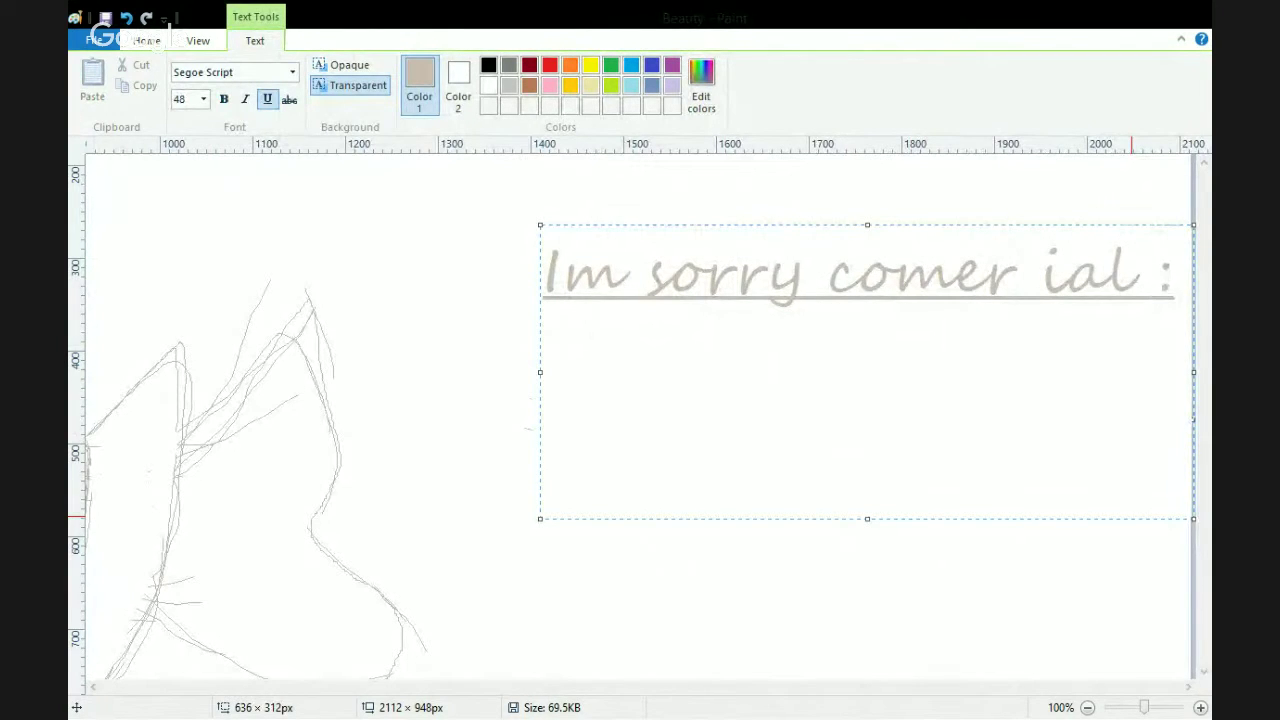
pyautogui.press('BackSpace')
pyautogui.press('BackSpace')
pyautogui.press('BackSpace')
pyautogui.press('BackSpace')
pyautogui.press('BackSpace')
pyautogui.press('BackSpace')
pyautogui.press('BackSpace')
pyautogui.press('BackSpace')
pyautogui.press('BackSpace')
pyautogui.press('BackSpace')
pyautogui.press('BackSpace')
pyautogui.press('BackSpace')
pyautogui.press('BackSpace')
pyautogui.press('BackSpace')
pyautogui.press('BackSpace')
pyautogui.press('BackSpace')
pyautogui.press('BackSpace')
pyautogui.press('BackSpace')
pyautogui.press('BackSpace')
pyautogui.press('BackSpace')
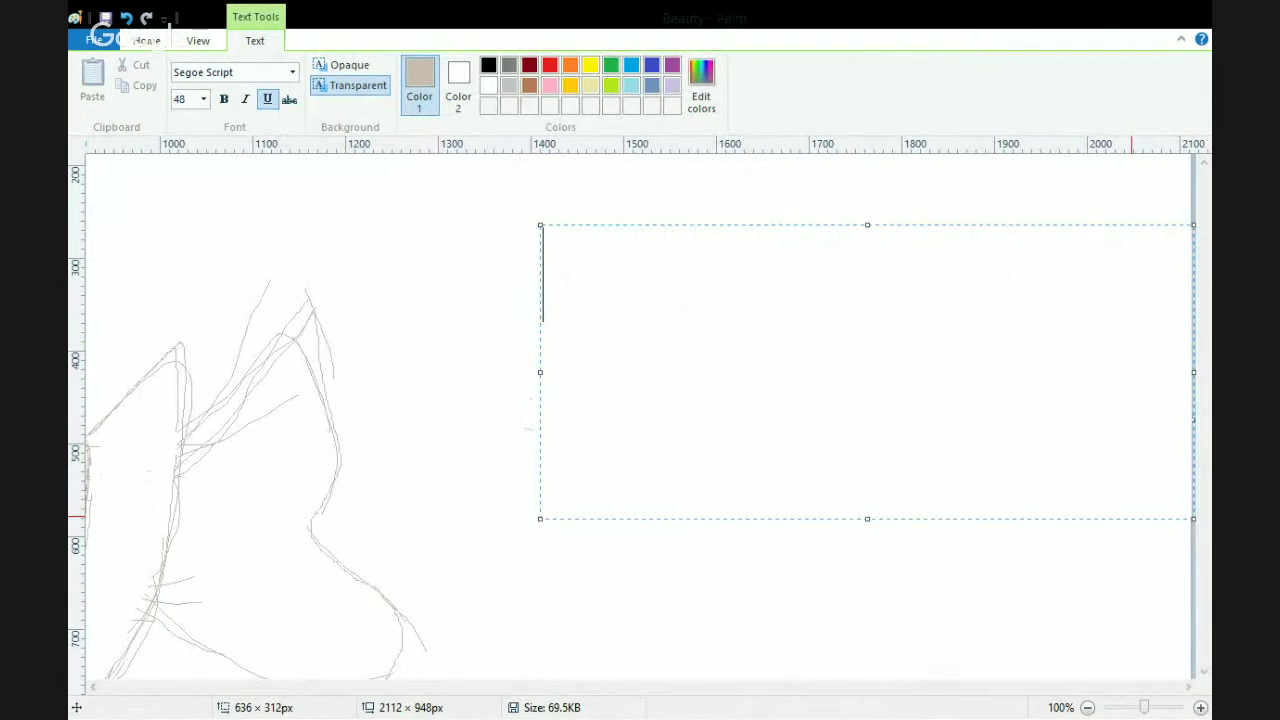
pyautogui.hotkey('ctrl', 'pagedown')
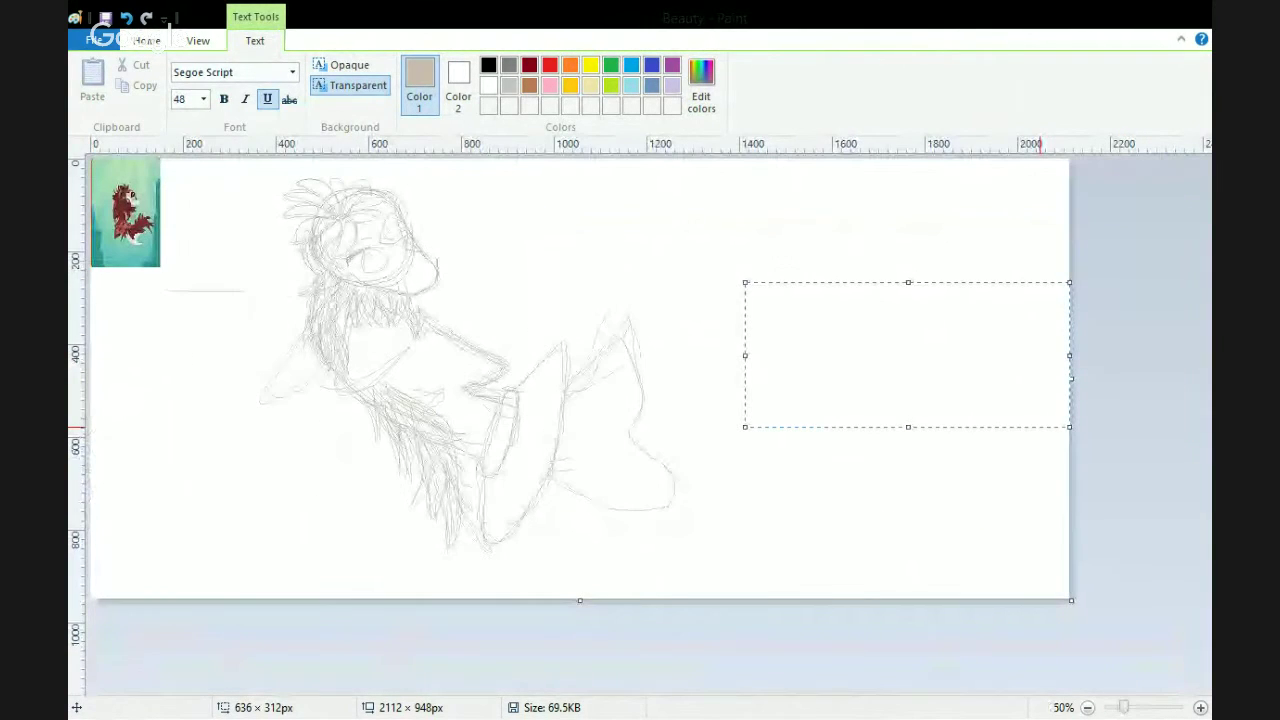
pyautogui.press('Escape')
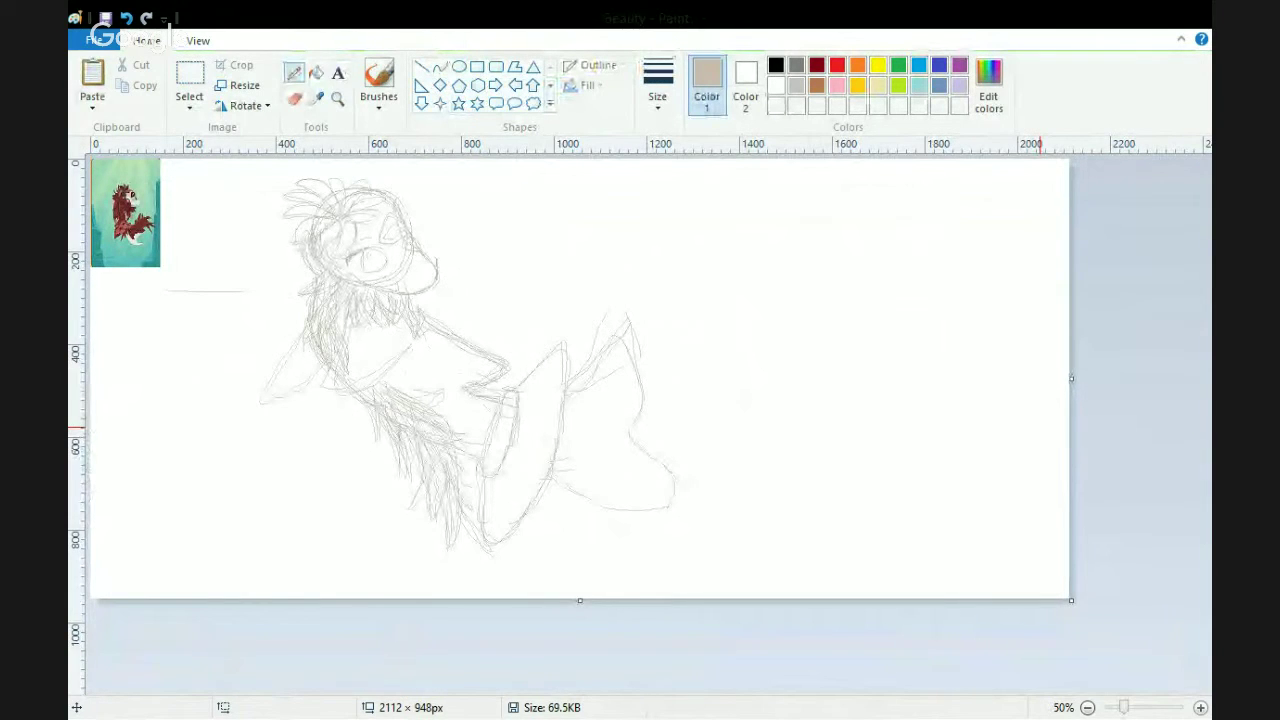
# Undo the angled trial stroke inside the tail fin.
pyautogui.click(1201, 708)
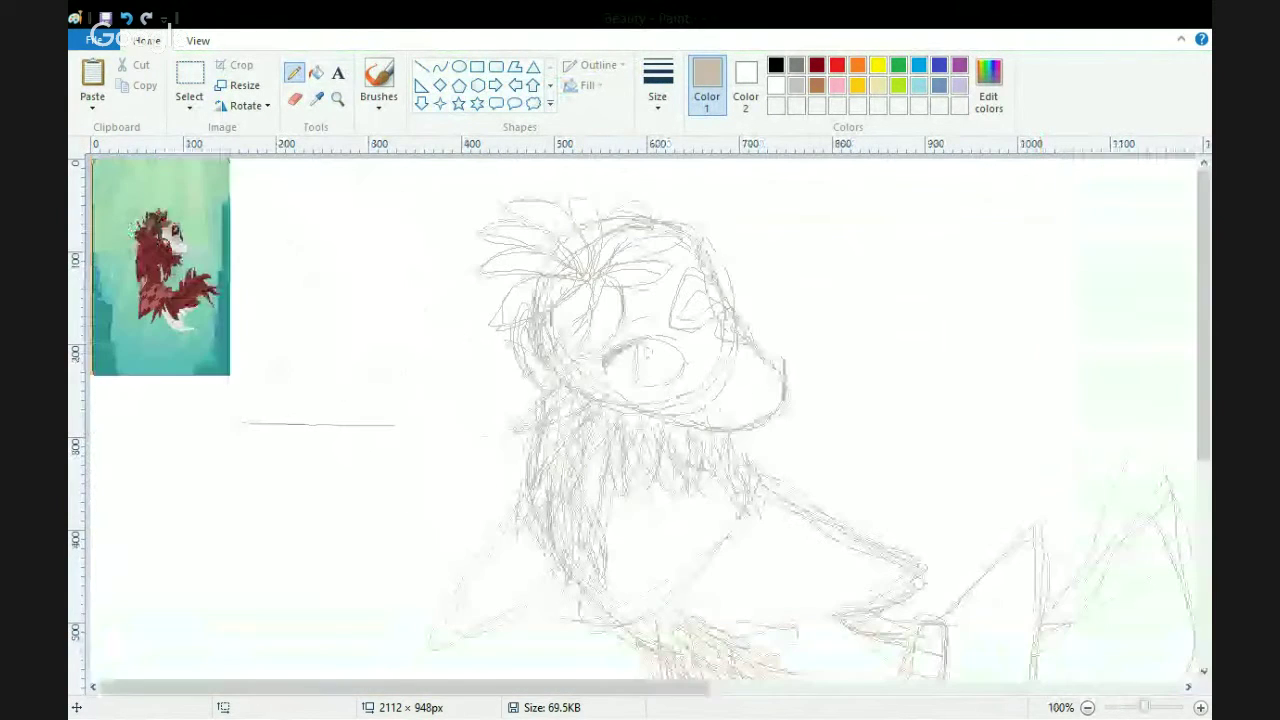
pyautogui.scroll(-4, 640, 410)
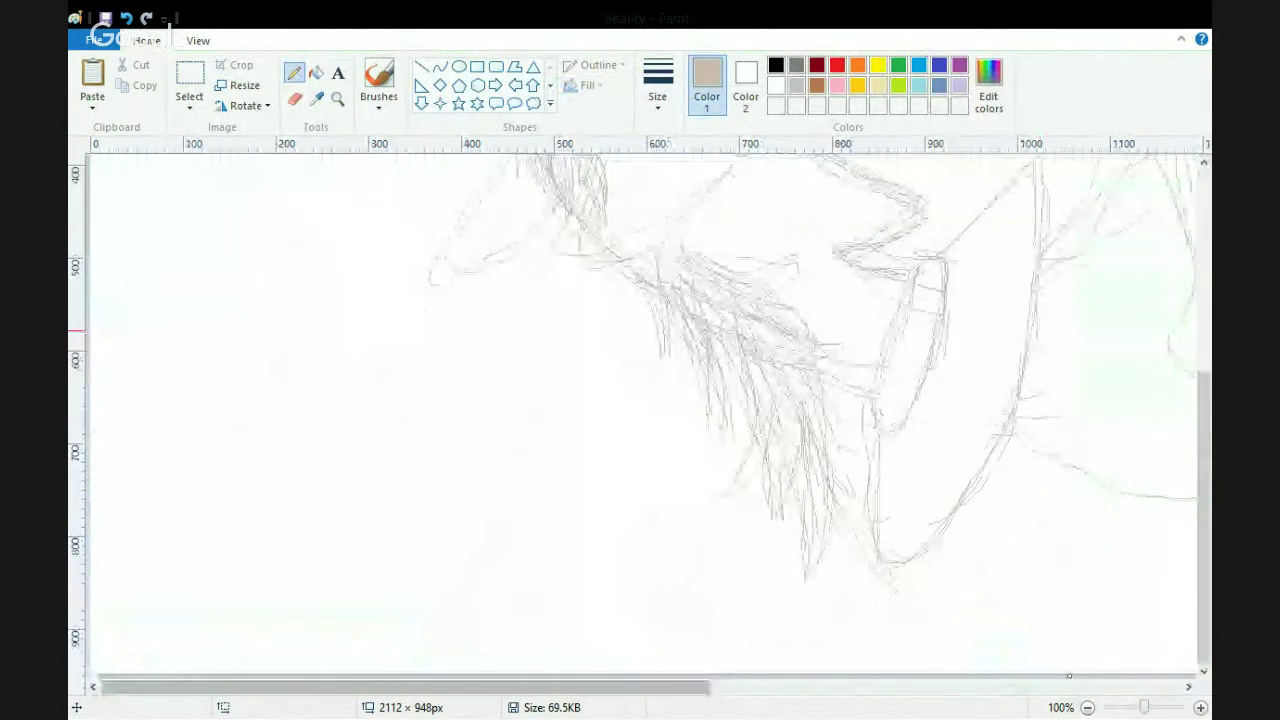
pyautogui.hscroll(3, 640, 410)
pyautogui.hscroll(1, 640, 410)
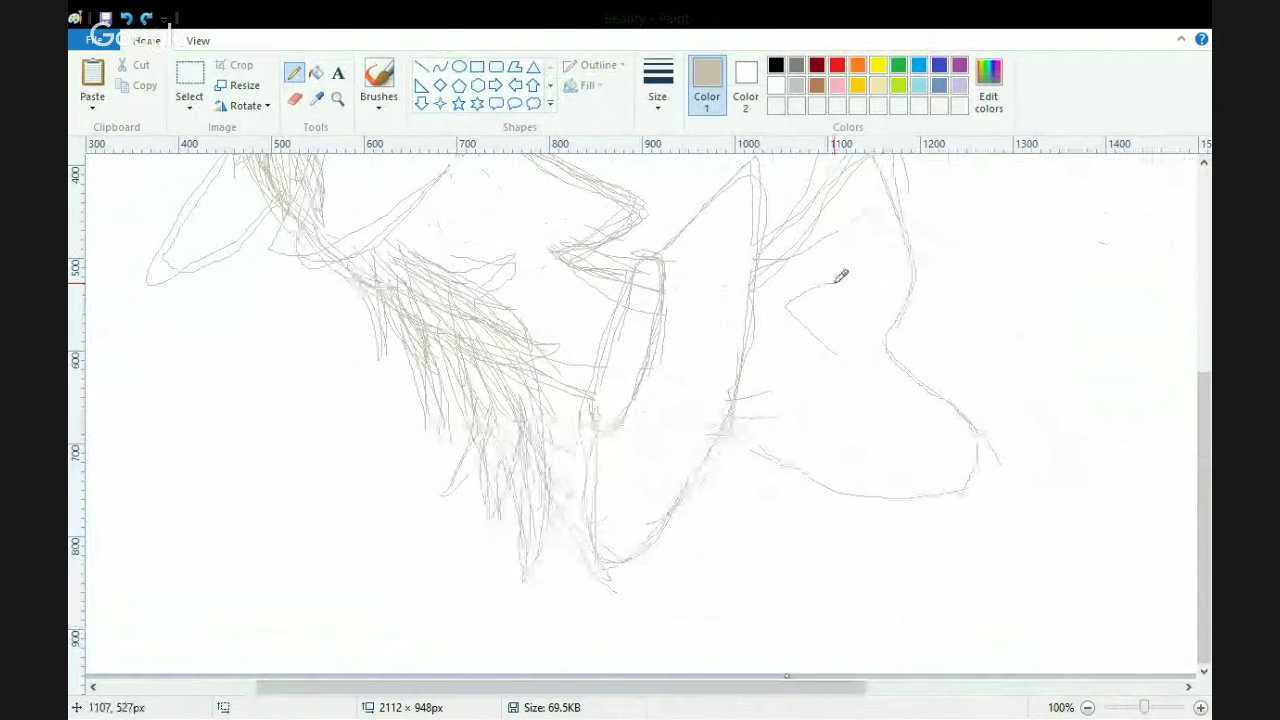
pyautogui.click(126, 18)
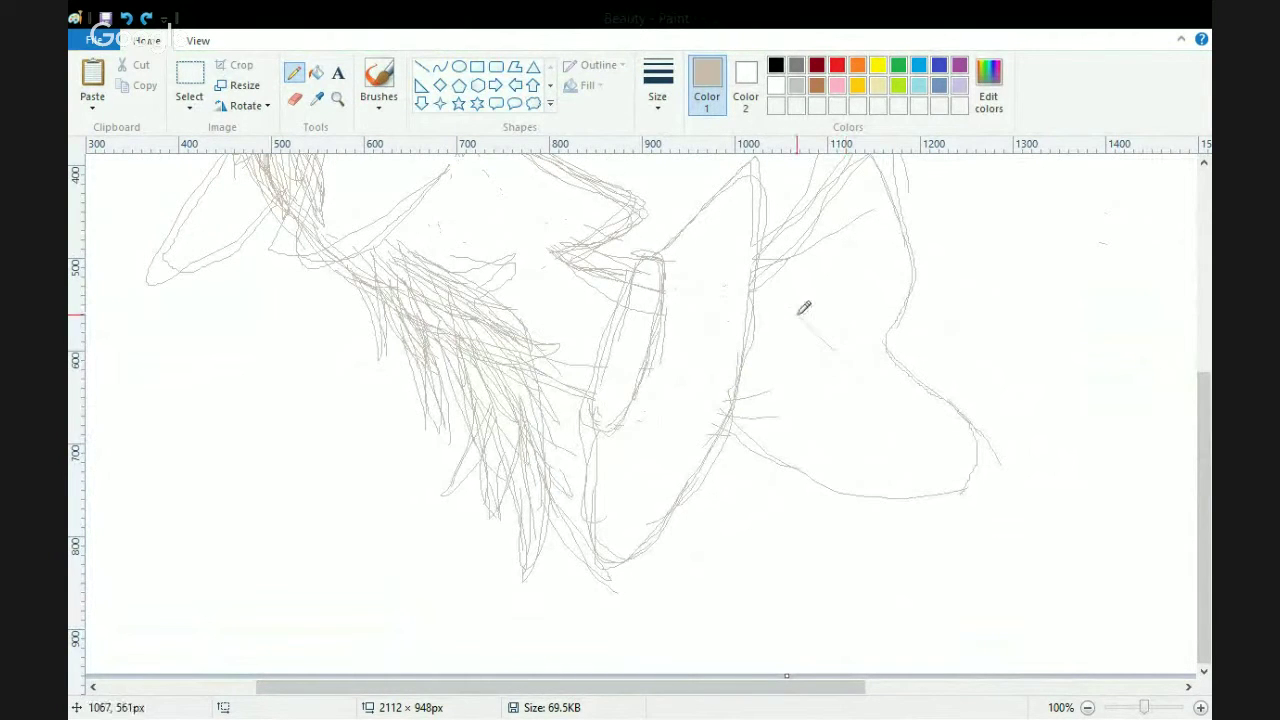
# Draw a flower with double-outlined petals inside the tail fin with the Pencil, and save the picture.
pyautogui.moveTo(803, 306)
pyautogui.mouseDown()
pyautogui.moveTo(835, 296)
pyautogui.moveTo(845, 335)
pyautogui.moveTo(844, 301)
pyautogui.moveTo(802, 282)
pyautogui.moveTo(793, 293)
pyautogui.moveTo(839, 323)
pyautogui.moveTo(829, 302)
pyautogui.moveTo(809, 297)
pyautogui.moveTo(845, 344)
pyautogui.mouseUp()
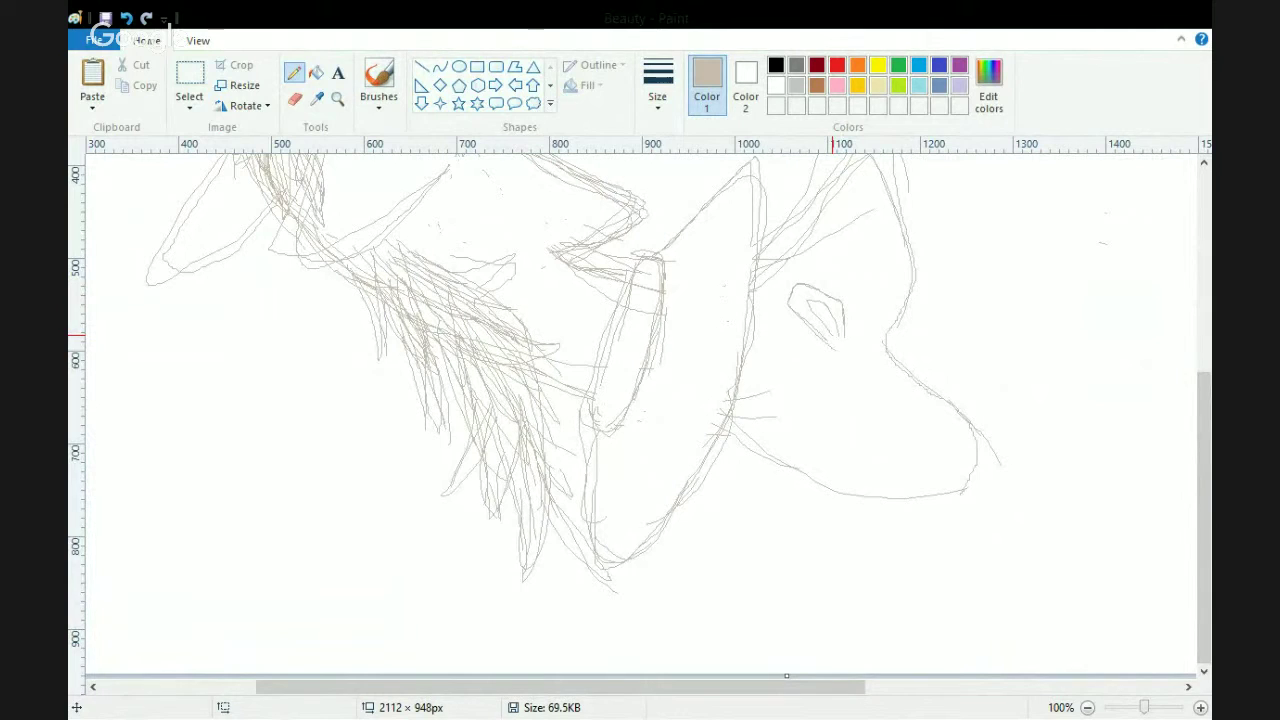
pyautogui.moveTo(846, 310)
pyautogui.mouseDown()
pyautogui.moveTo(888, 289)
pyautogui.moveTo(894, 306)
pyautogui.moveTo(875, 335)
pyautogui.mouseUp()
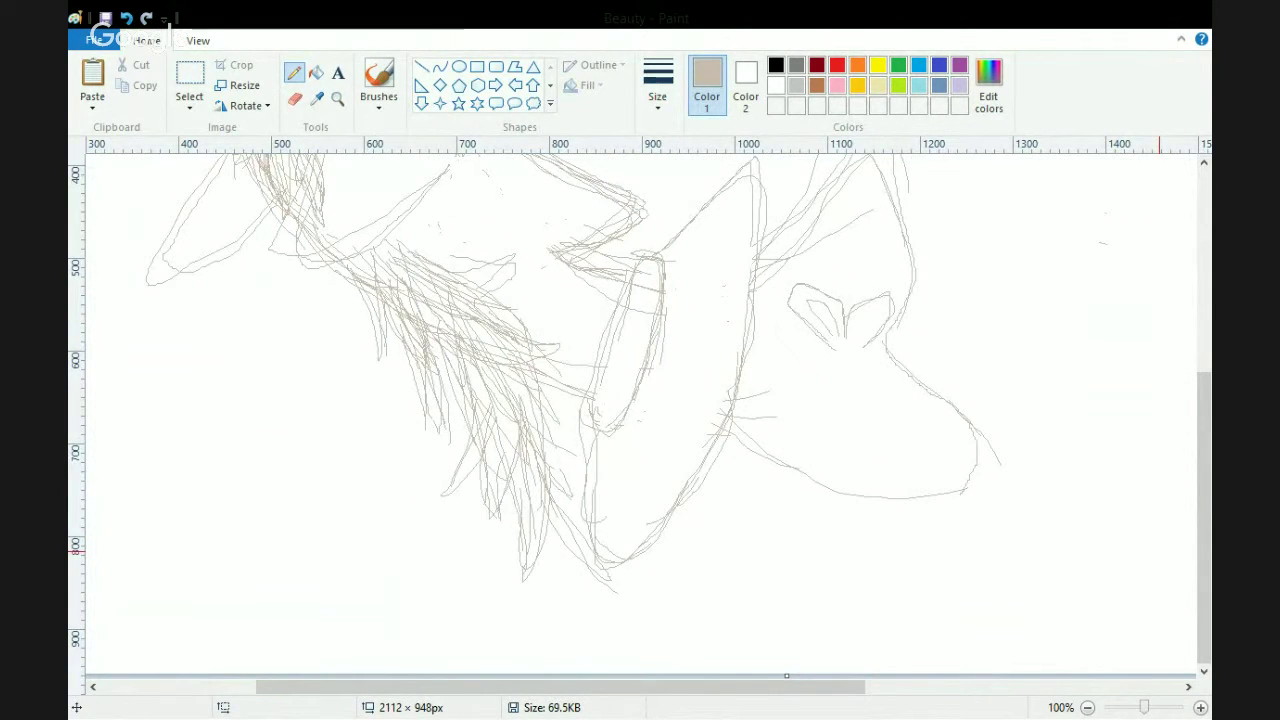
pyautogui.moveTo(863, 334)
pyautogui.mouseDown()
pyautogui.moveTo(875, 316)
pyautogui.moveTo(851, 334)
pyautogui.mouseUp()
pyautogui.moveTo(832, 352)
pyautogui.mouseDown()
pyautogui.moveTo(777, 386)
pyautogui.moveTo(789, 400)
pyautogui.moveTo(840, 363)
pyautogui.moveTo(803, 363)
pyautogui.moveTo(843, 364)
pyautogui.mouseUp()
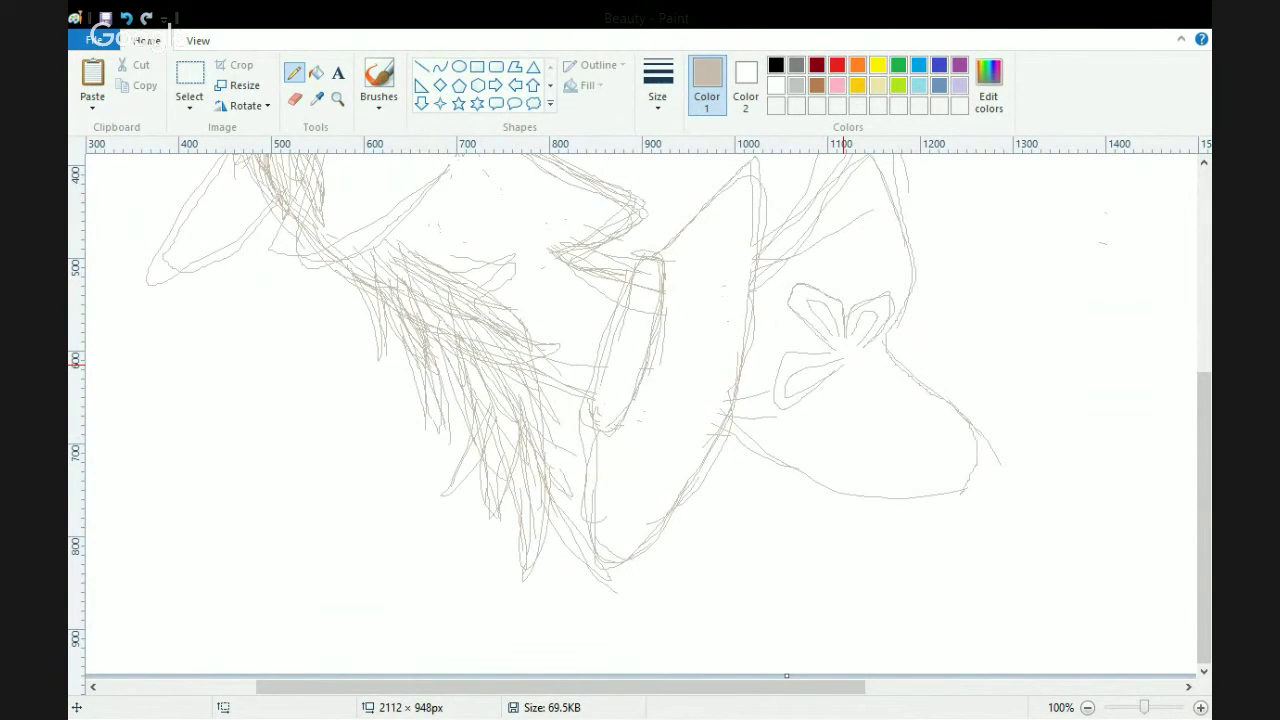
pyautogui.moveTo(848, 366)
pyautogui.mouseDown()
pyautogui.moveTo(837, 396)
pyautogui.moveTo(874, 419)
pyautogui.moveTo(865, 371)
pyautogui.mouseUp()
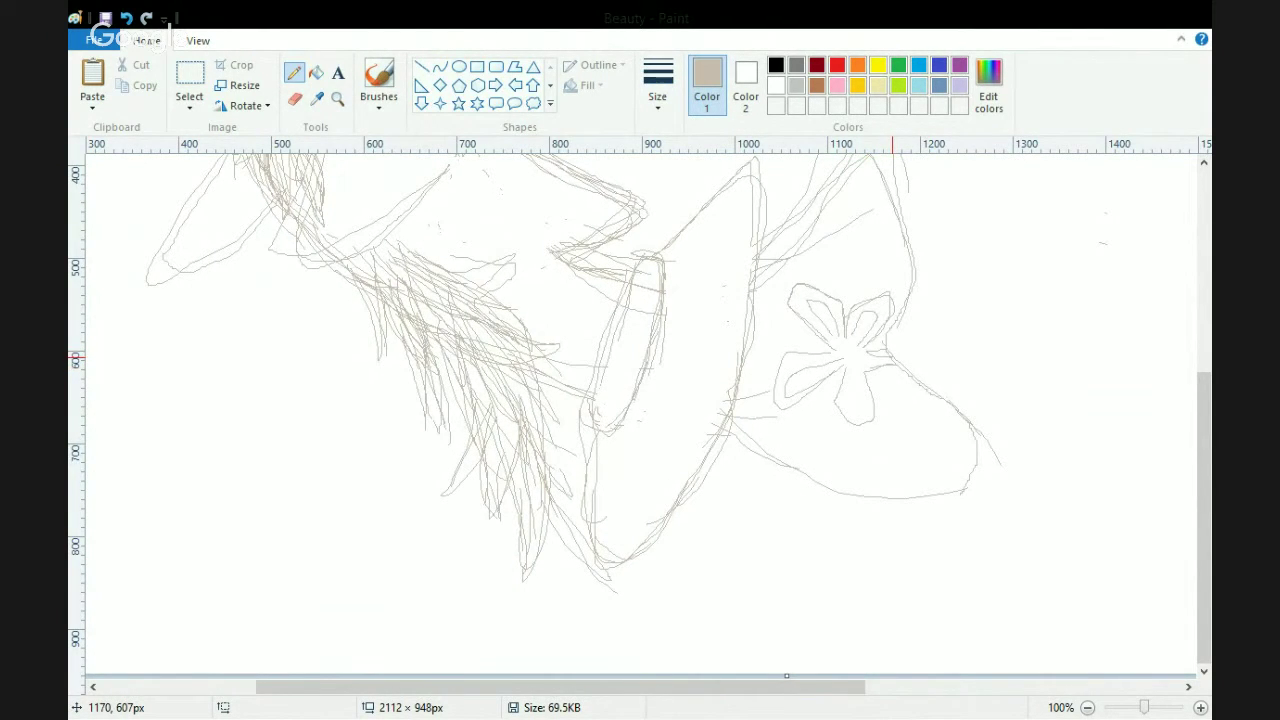
pyautogui.moveTo(858, 366); pyautogui.dragTo(860, 406)
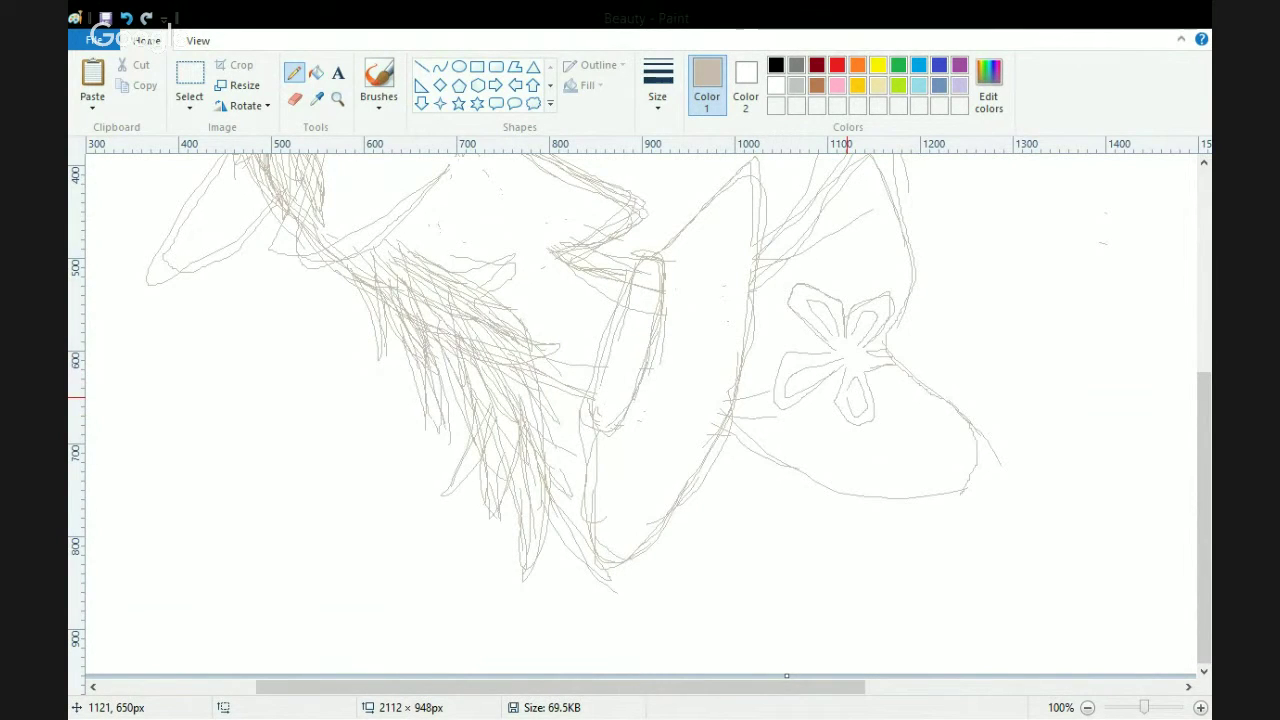
pyautogui.moveTo(850, 342); pyautogui.dragTo(852, 343)
pyautogui.click(126, 18)
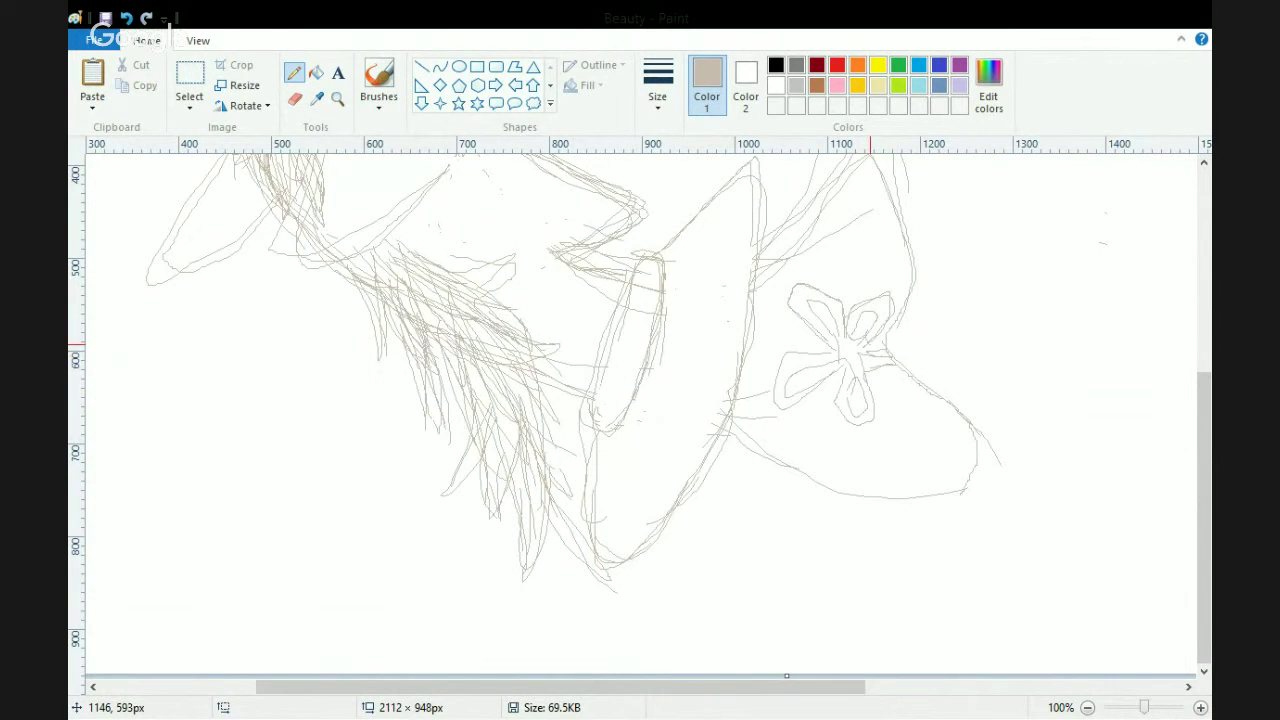
pyautogui.scroll(-1, 870, 345)
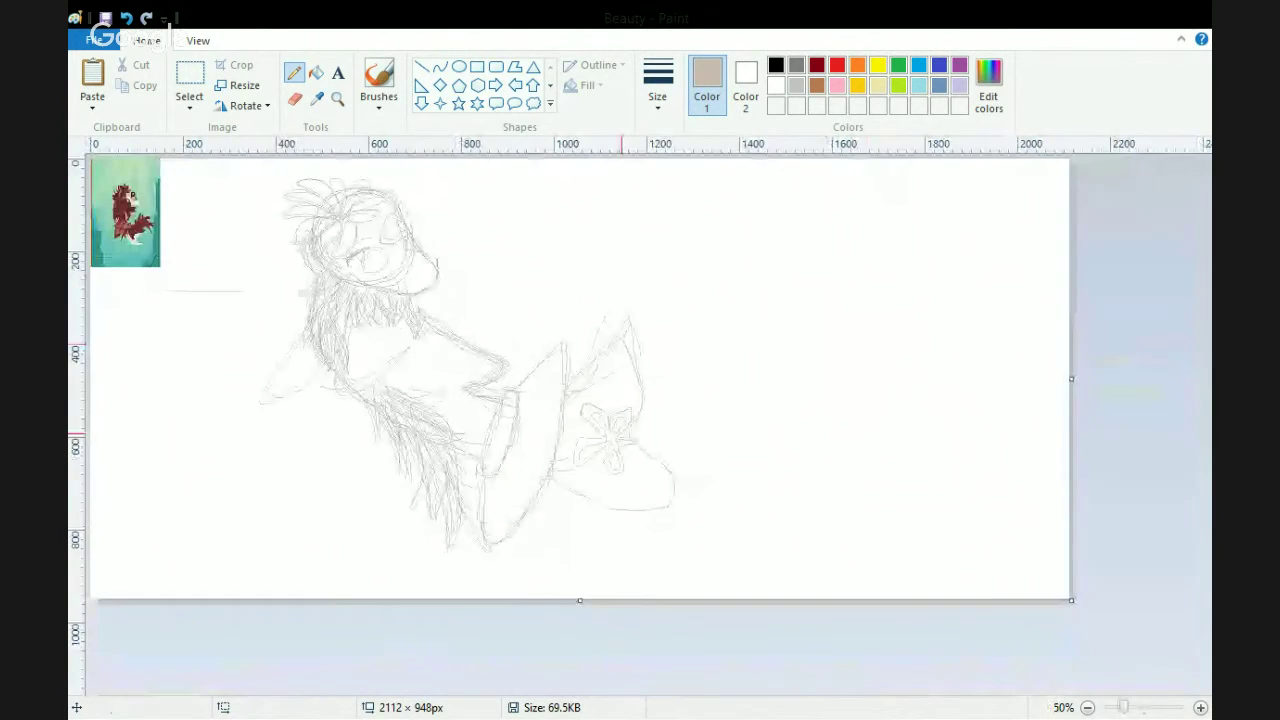
pyautogui.click(105, 19)
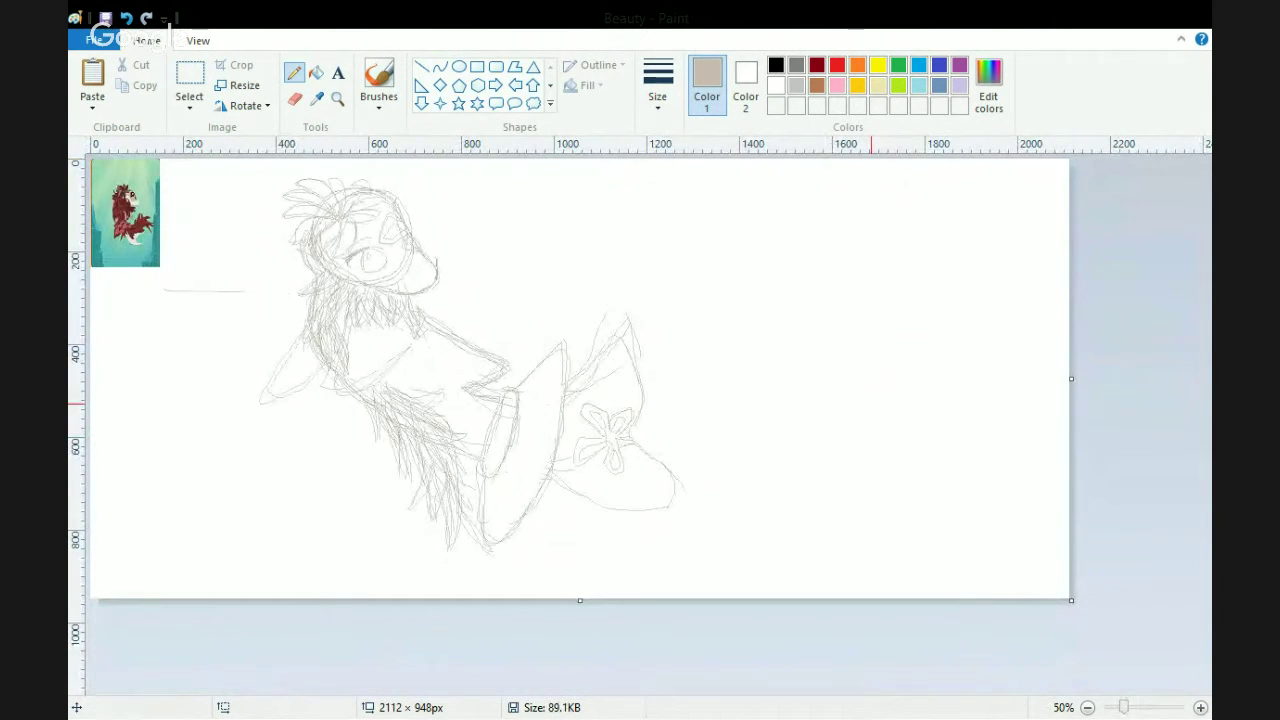
# Sketch a speech bubble containing a heart beside the character's head, and save the picture.
pyautogui.scroll(1, 870, 405)
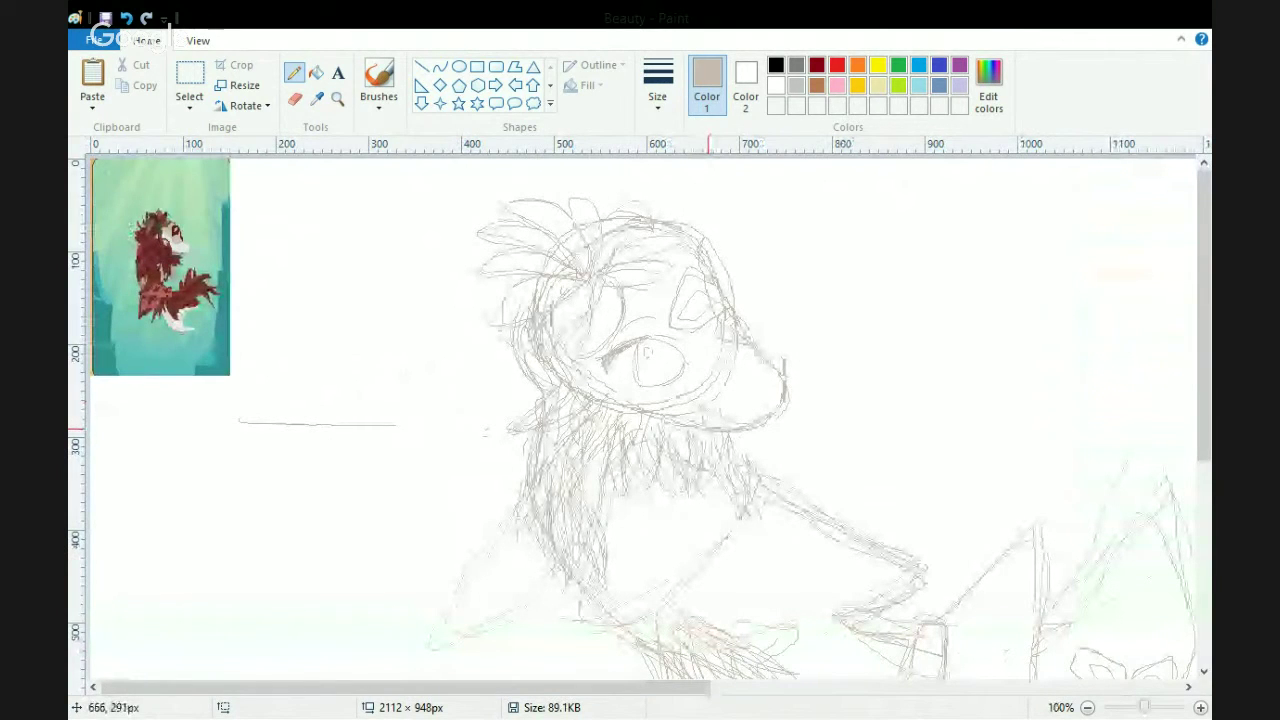
pyautogui.moveTo(812, 264)
pyautogui.mouseDown()
pyautogui.moveTo(855, 224)
pyautogui.moveTo(806, 323)
pyautogui.moveTo(813, 263)
pyautogui.mouseUp()
pyautogui.moveTo(900, 329)
pyautogui.mouseDown()
pyautogui.moveTo(829, 309)
pyautogui.moveTo(814, 277)
pyautogui.moveTo(897, 226)
pyautogui.mouseUp()
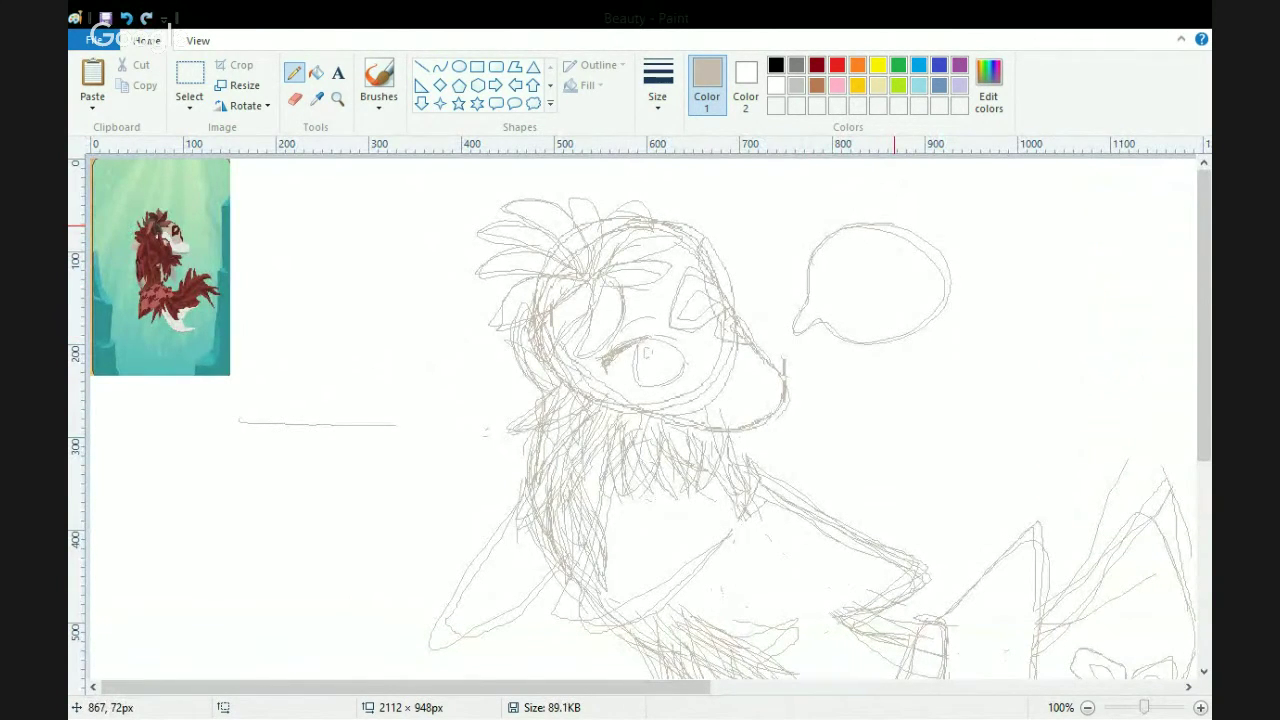
pyautogui.moveTo(851, 286)
pyautogui.mouseDown()
pyautogui.moveTo(908, 274)
pyautogui.moveTo(883, 306)
pyautogui.moveTo(881, 279)
pyautogui.moveTo(848, 275)
pyautogui.moveTo(872, 307)
pyautogui.moveTo(907, 285)
pyautogui.mouseUp()
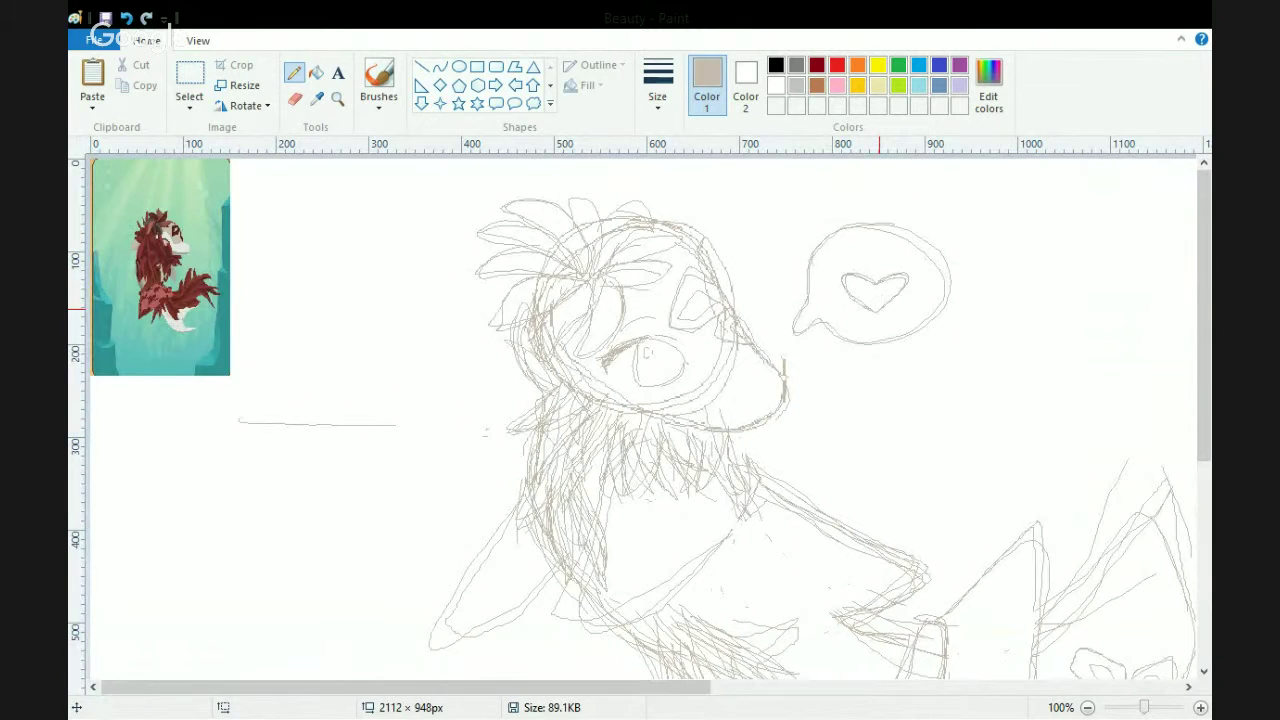
pyautogui.click(1088, 708)
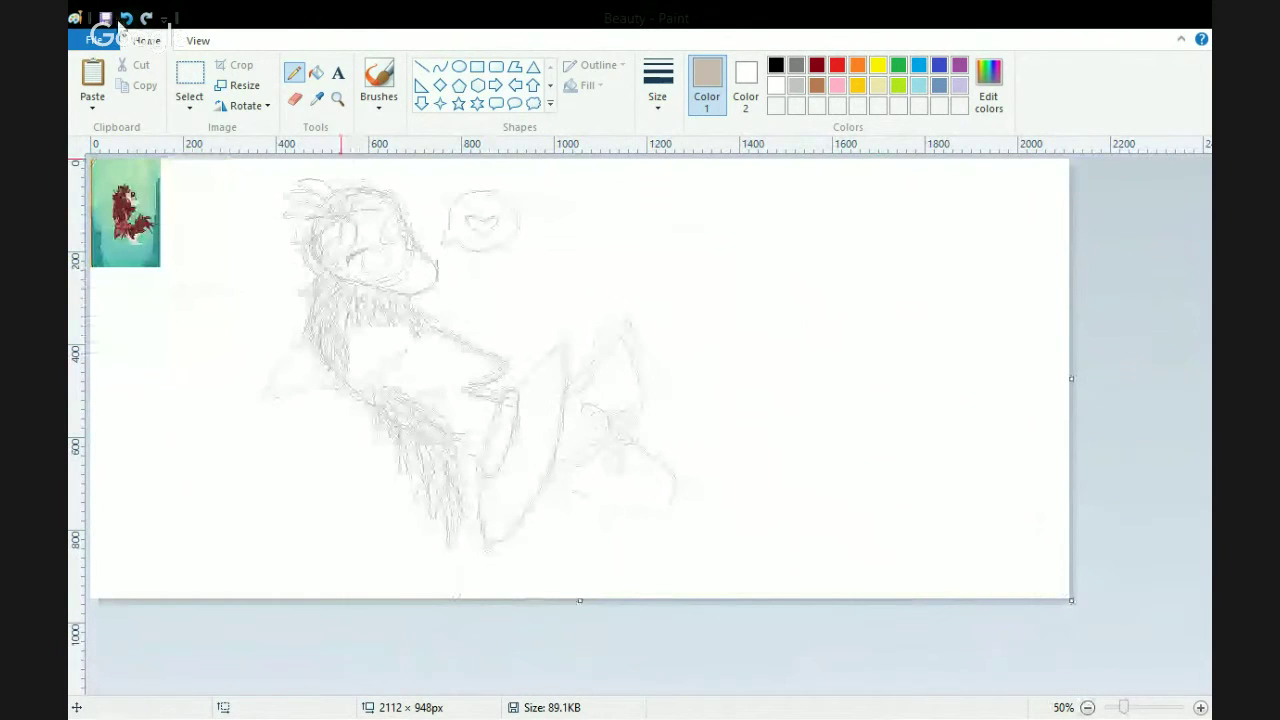
pyautogui.click(106, 19)
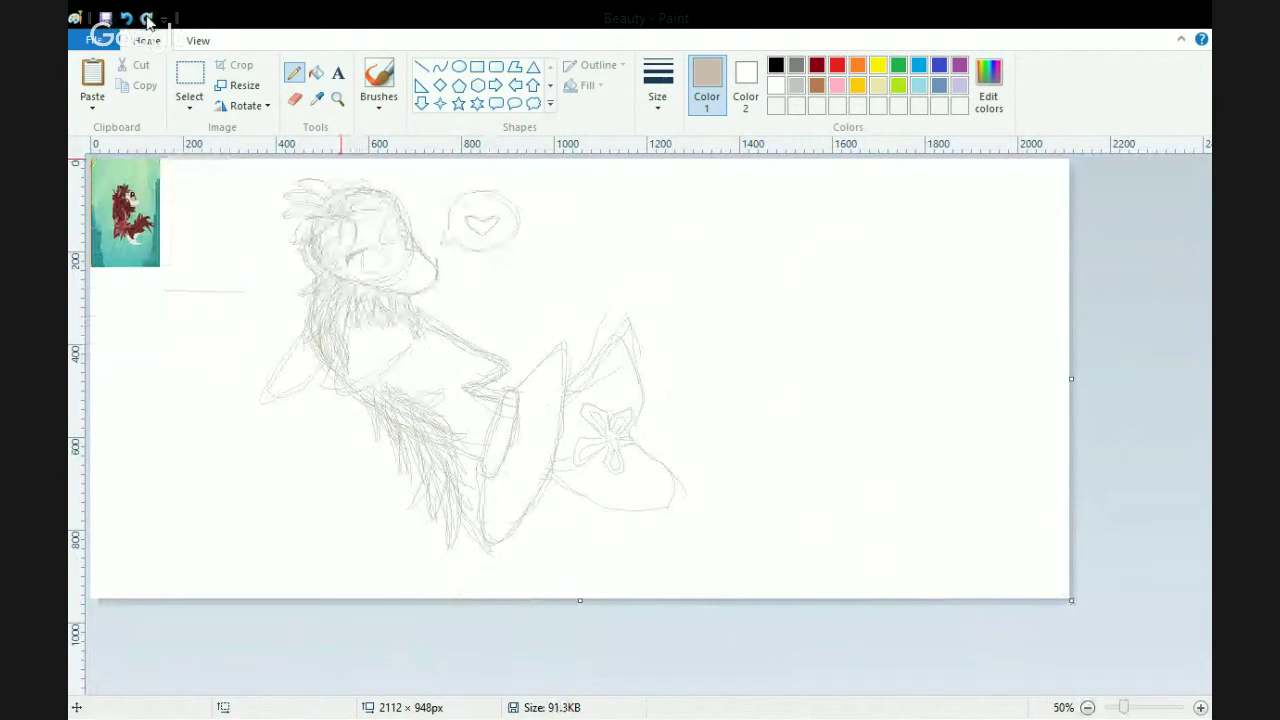
# Try adding two small oval eyes and a mouth stroke inside the speech bubble's heart, and undo them.
pyautogui.hotkey('ctrl', 'pageup')
pyautogui.hotkey('ctrl', 'pageup')
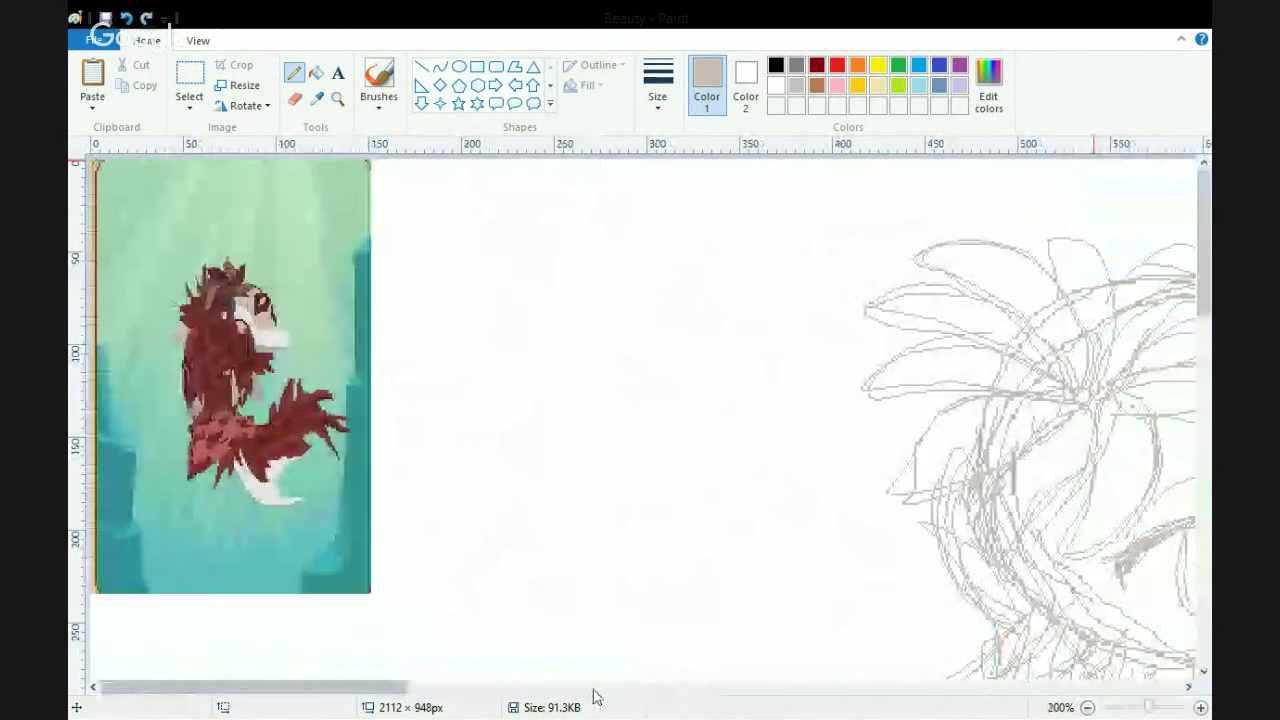
pyautogui.click(594, 687)
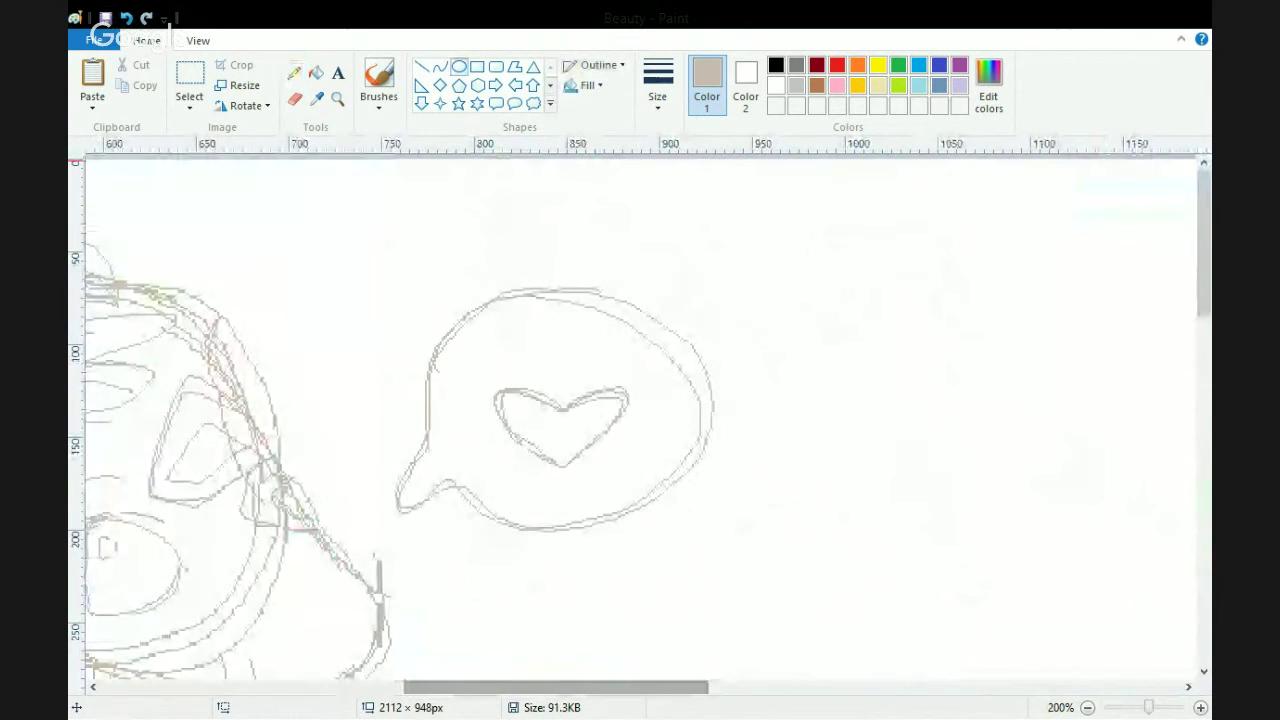
pyautogui.click(459, 66)
pyautogui.moveTo(521, 420)
pyautogui.mouseDown()
pyautogui.moveTo(535, 434)
pyautogui.moveTo(596, 415)
pyautogui.mouseUp()
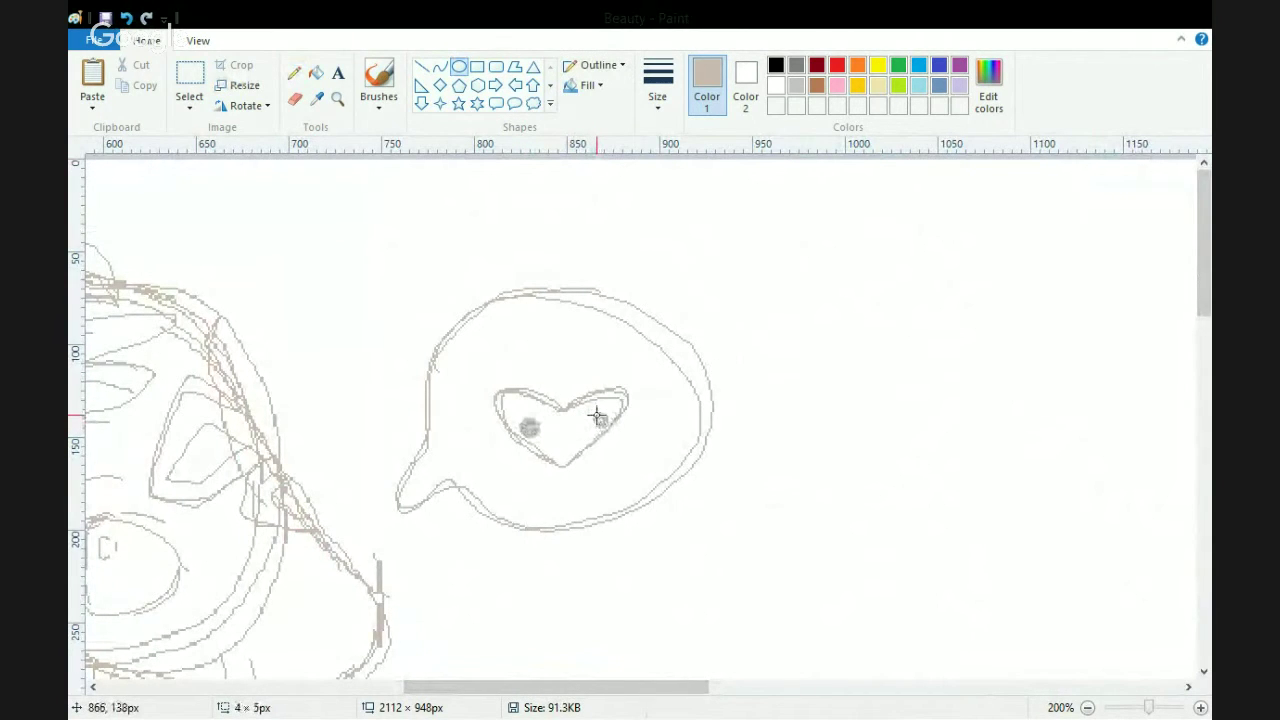
pyautogui.click(293, 72)
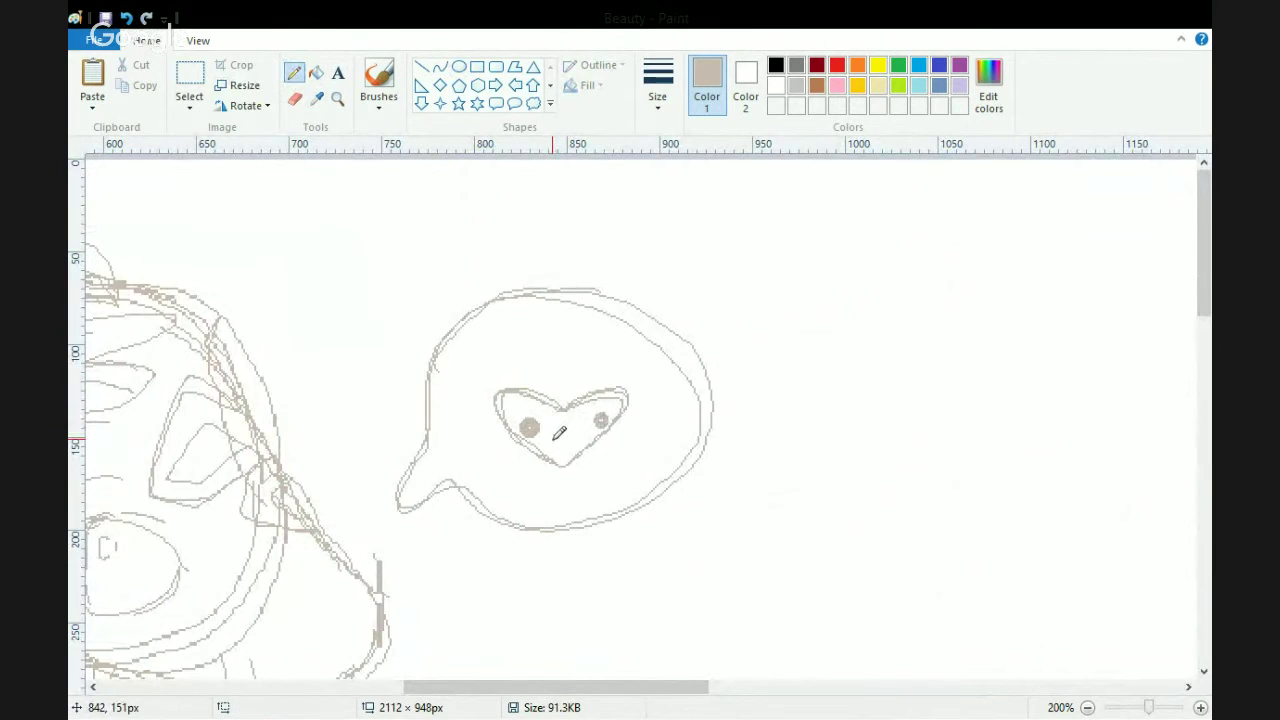
pyautogui.moveTo(554, 434); pyautogui.dragTo(586, 421)
pyautogui.click(127, 19)
pyautogui.click(127, 19)
pyautogui.click(127, 19)
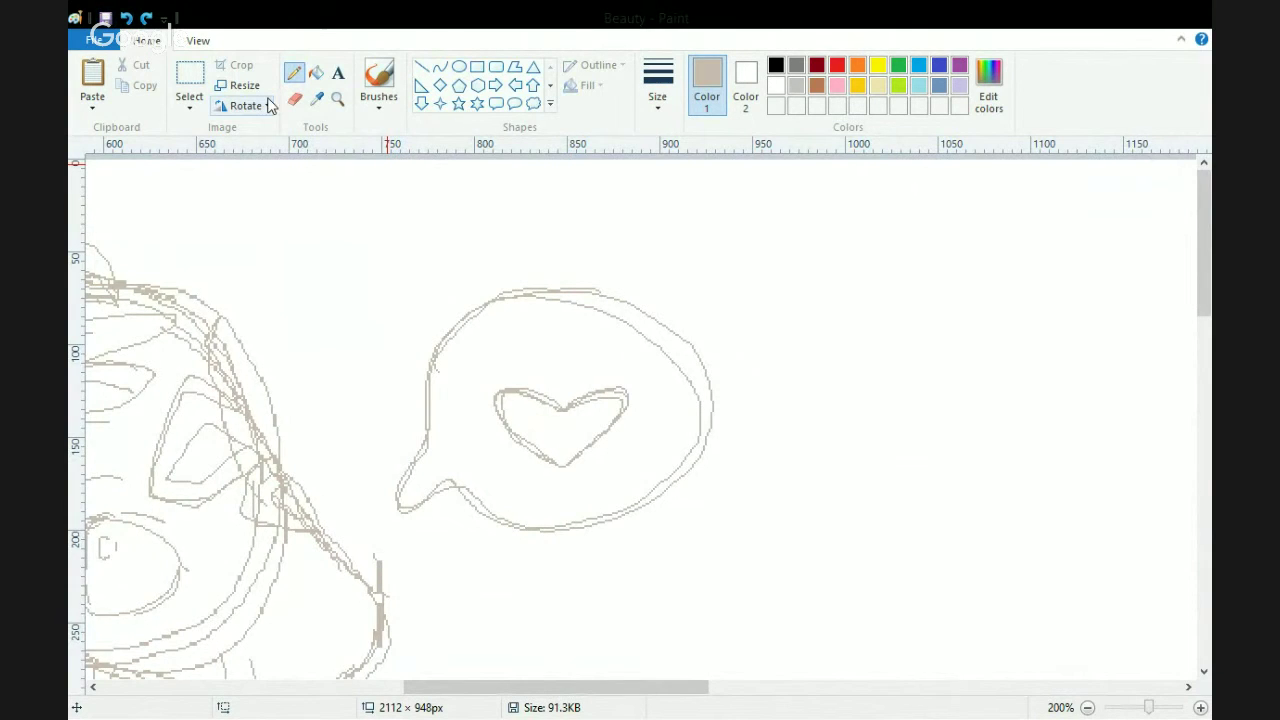
# Try filling the speech bubble's heart with the current beige colour, and undo the fill.
pyautogui.scroll(-1, 640, 420)
pyautogui.click(316, 72)
pyautogui.click(325, 292)
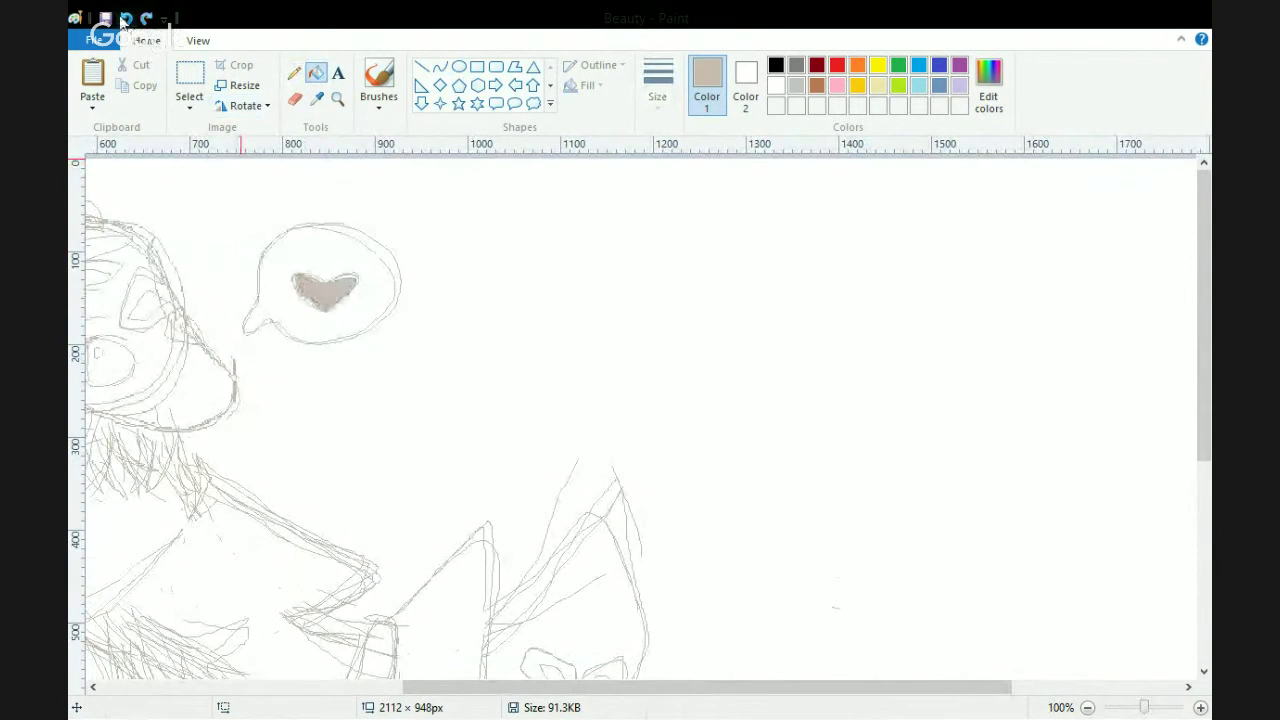
pyautogui.click(127, 19)
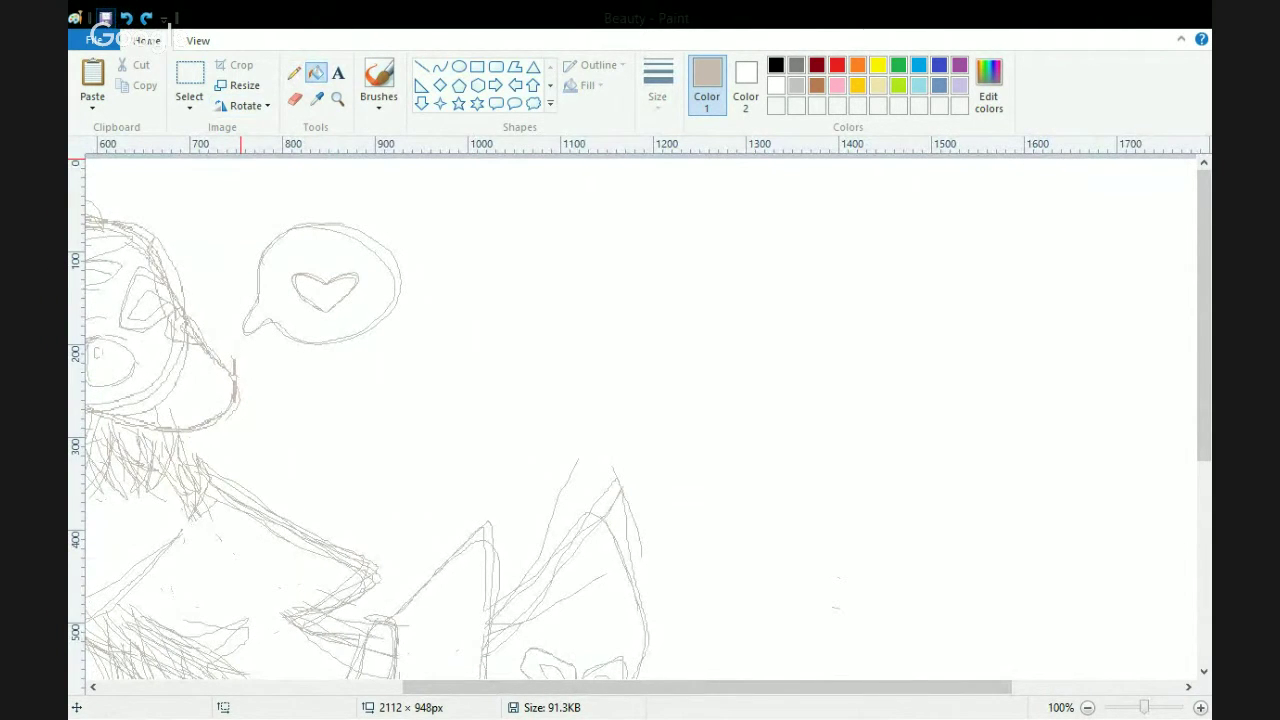
# Sketch a small flower with rounded petals and a curved stem in the empty area below the arm fin.
pyautogui.scroll(-3, 640, 420)
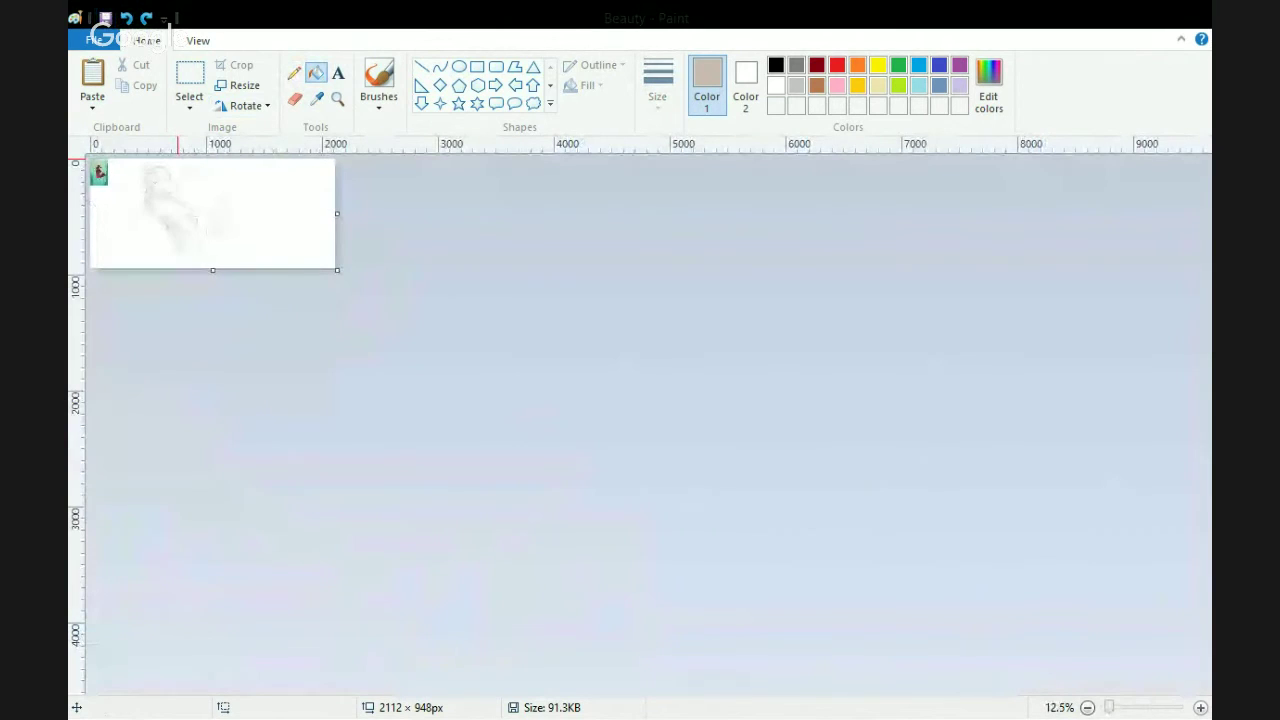
pyautogui.hotkey('ctrl', 'pageup')
pyautogui.hotkey('ctrl', 'pageup')
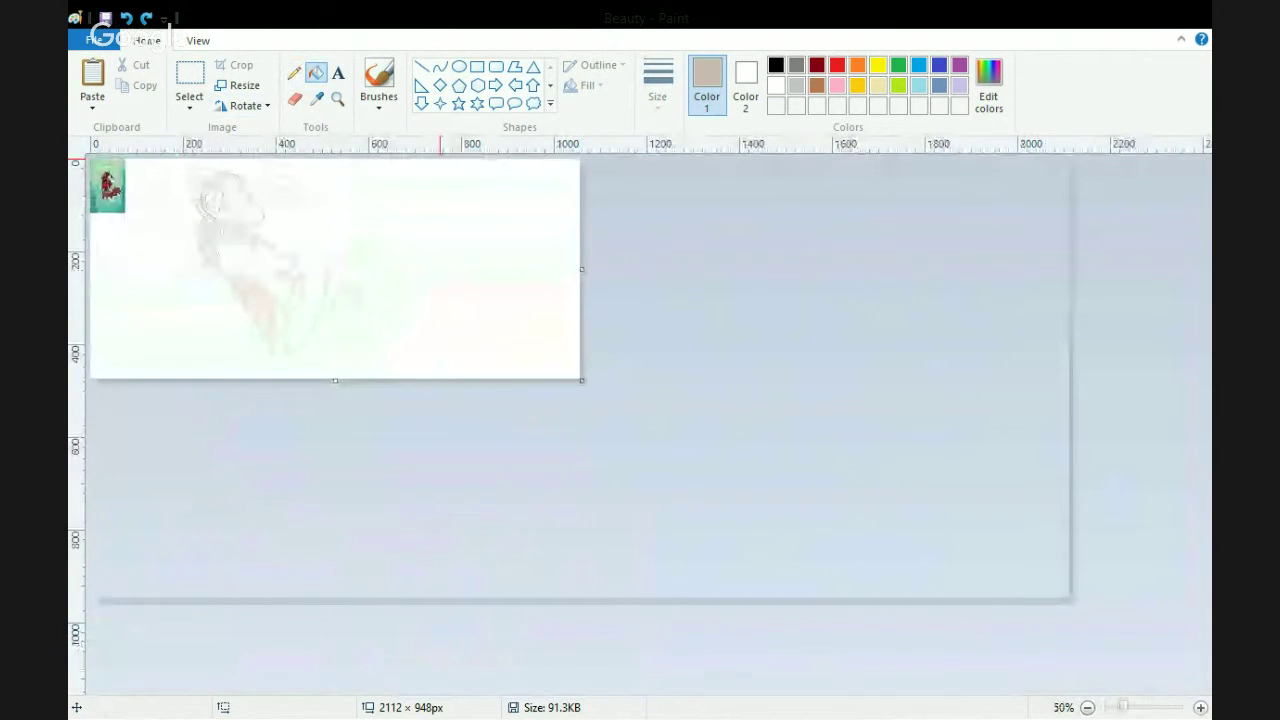
pyautogui.hotkey('ctrl', 'pageup')
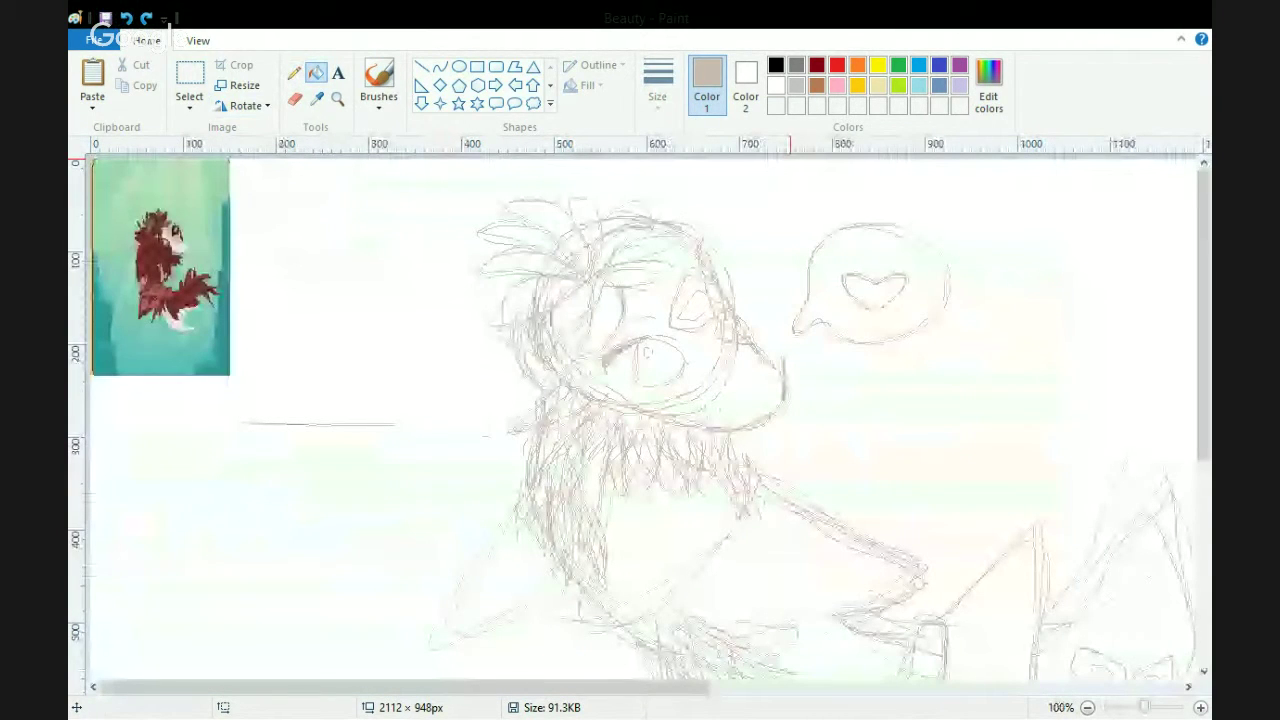
pyautogui.scroll(-3, 640, 420)
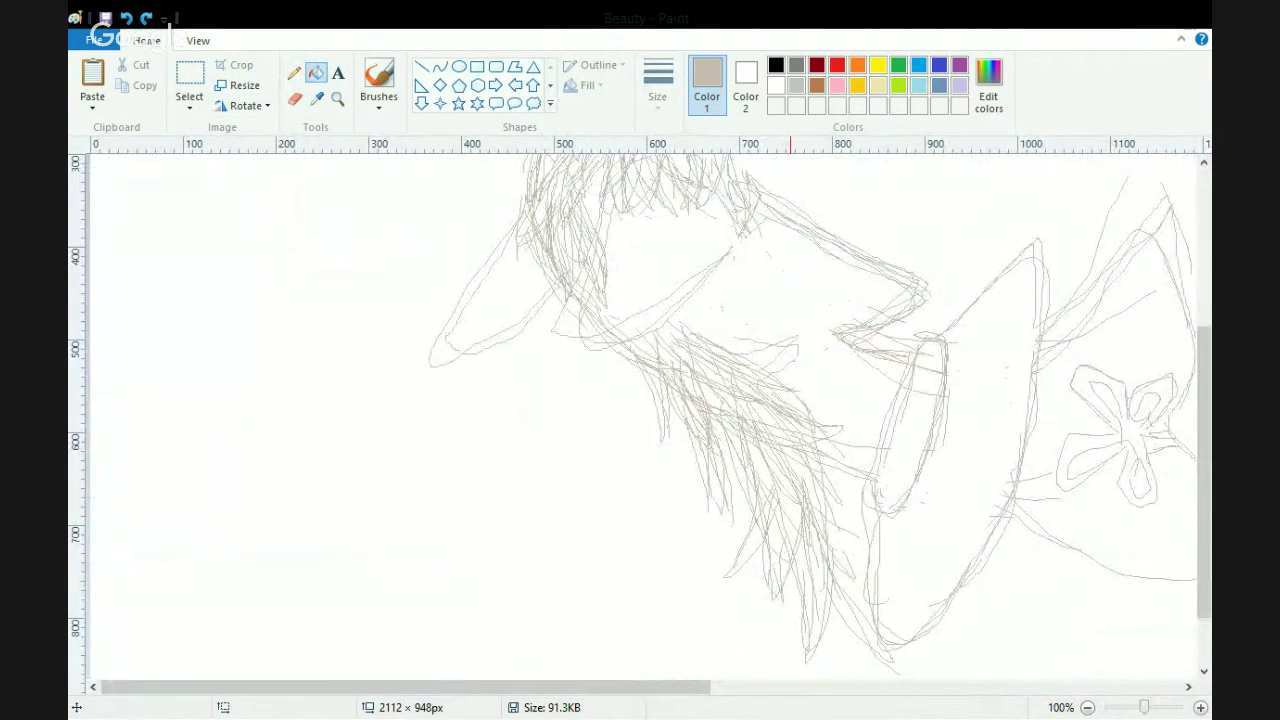
pyautogui.click(294, 73)
pyautogui.moveTo(392, 531)
pyautogui.mouseDown()
pyautogui.moveTo(418, 489)
pyautogui.moveTo(454, 485)
pyautogui.moveTo(425, 525)
pyautogui.moveTo(404, 584)
pyautogui.mouseUp()
pyautogui.click(126, 18)
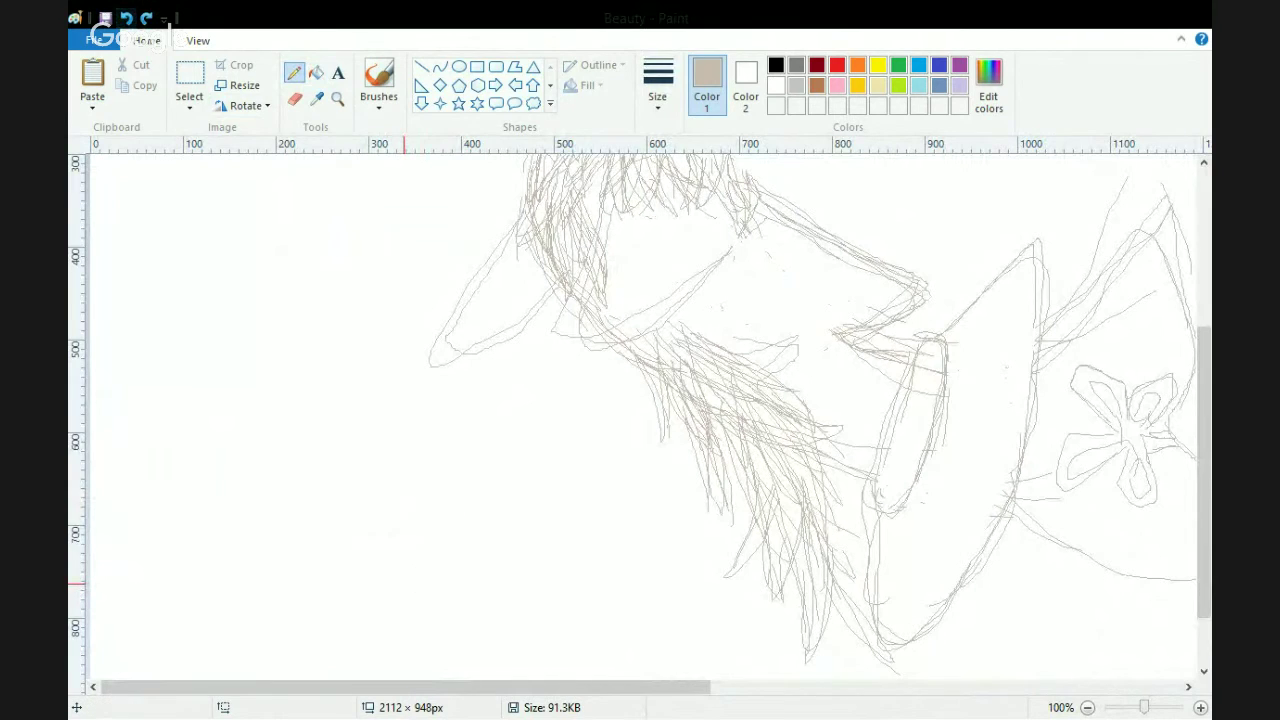
pyautogui.moveTo(386, 510)
pyautogui.mouseDown()
pyautogui.moveTo(419, 505)
pyautogui.moveTo(428, 480)
pyautogui.moveTo(446, 515)
pyautogui.mouseUp()
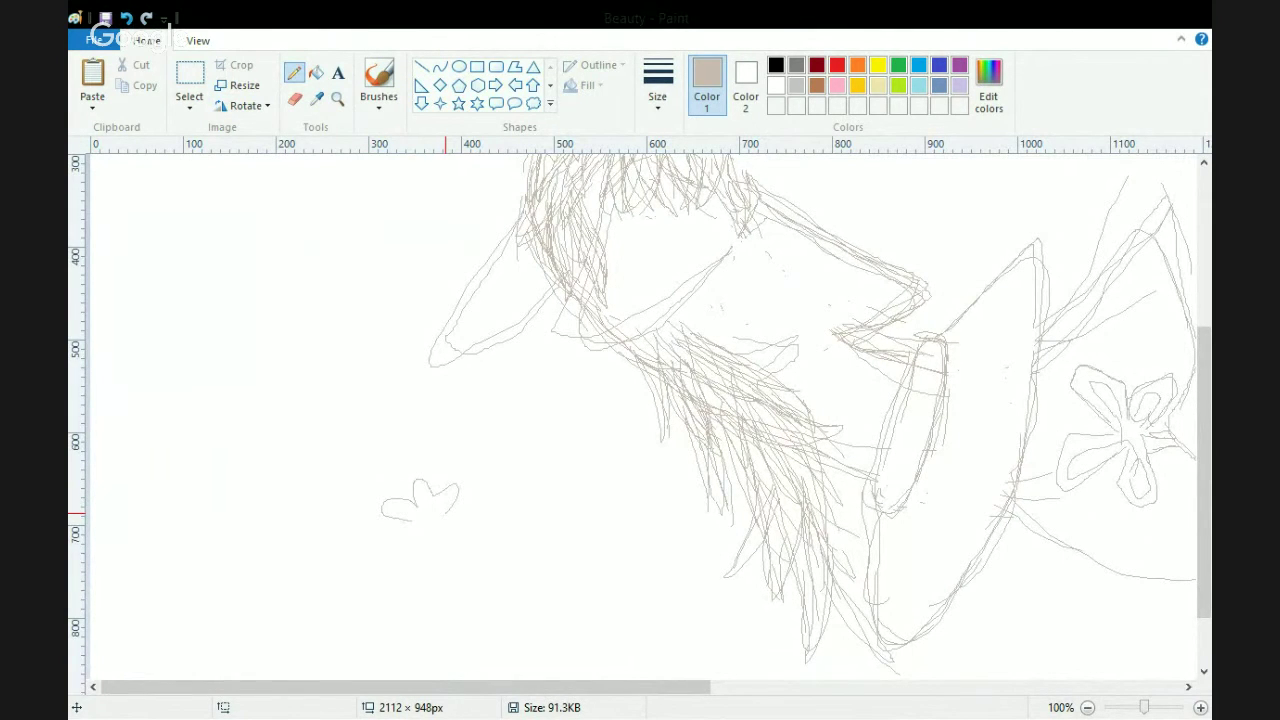
pyautogui.moveTo(438, 521)
pyautogui.mouseDown()
pyautogui.moveTo(457, 493)
pyautogui.moveTo(413, 507)
pyautogui.moveTo(431, 533)
pyautogui.moveTo(434, 466)
pyautogui.moveTo(460, 466)
pyautogui.moveTo(451, 510)
pyautogui.moveTo(500, 557)
pyautogui.moveTo(425, 523)
pyautogui.mouseUp()
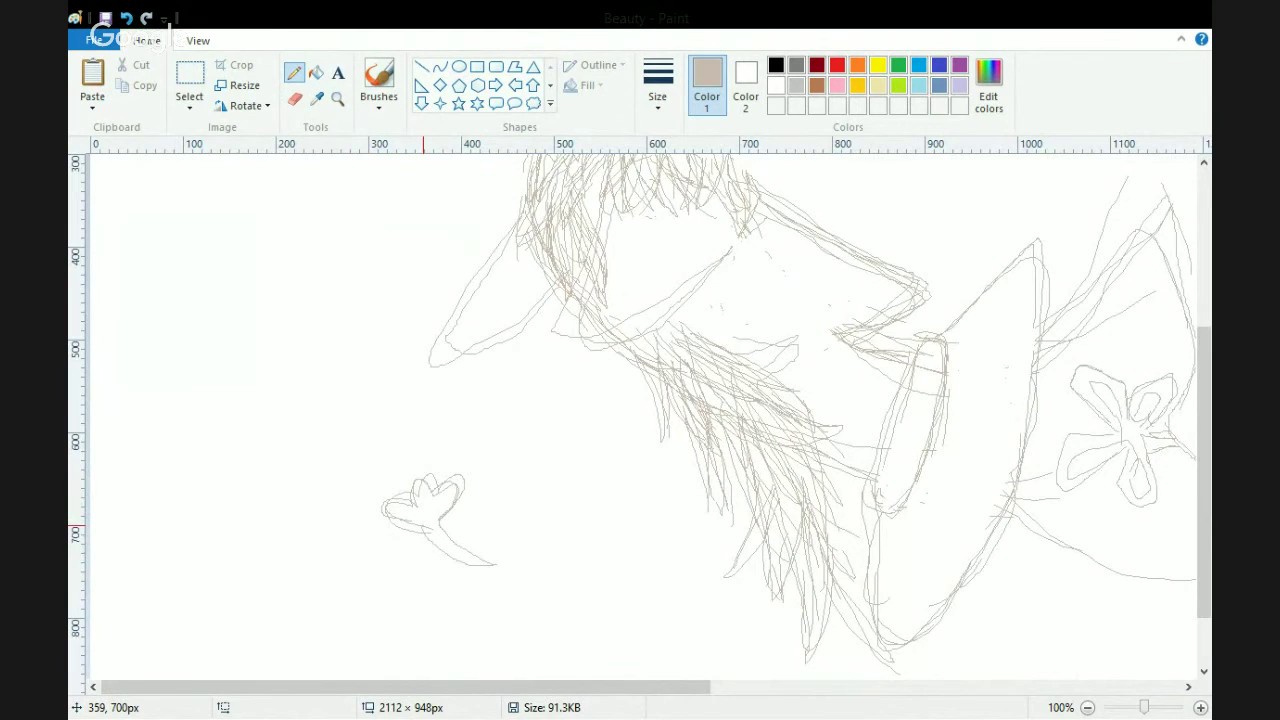
# Try moving the small stemmed flower away from the body, undo the move and the flower's strokes, and save.
pyautogui.click(189, 80)
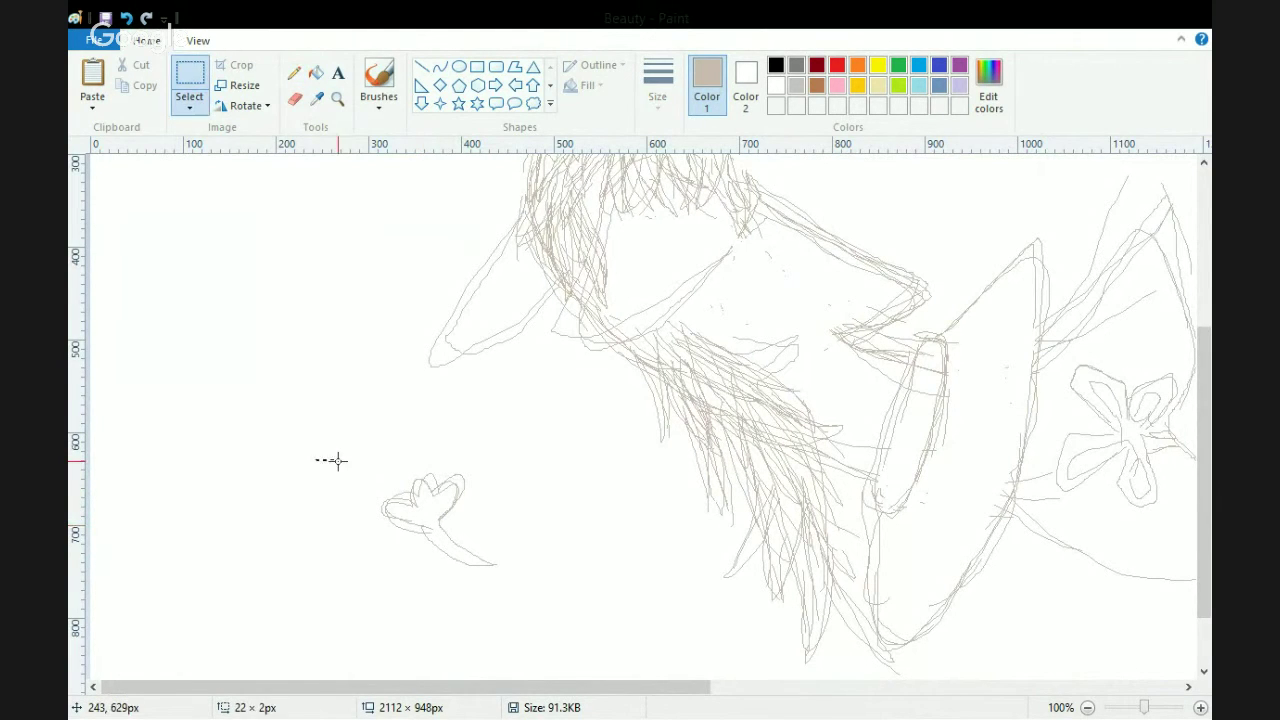
pyautogui.moveTo(316, 460); pyautogui.dragTo(535, 584)
pyautogui.moveTo(419, 514); pyautogui.dragTo(354, 531)
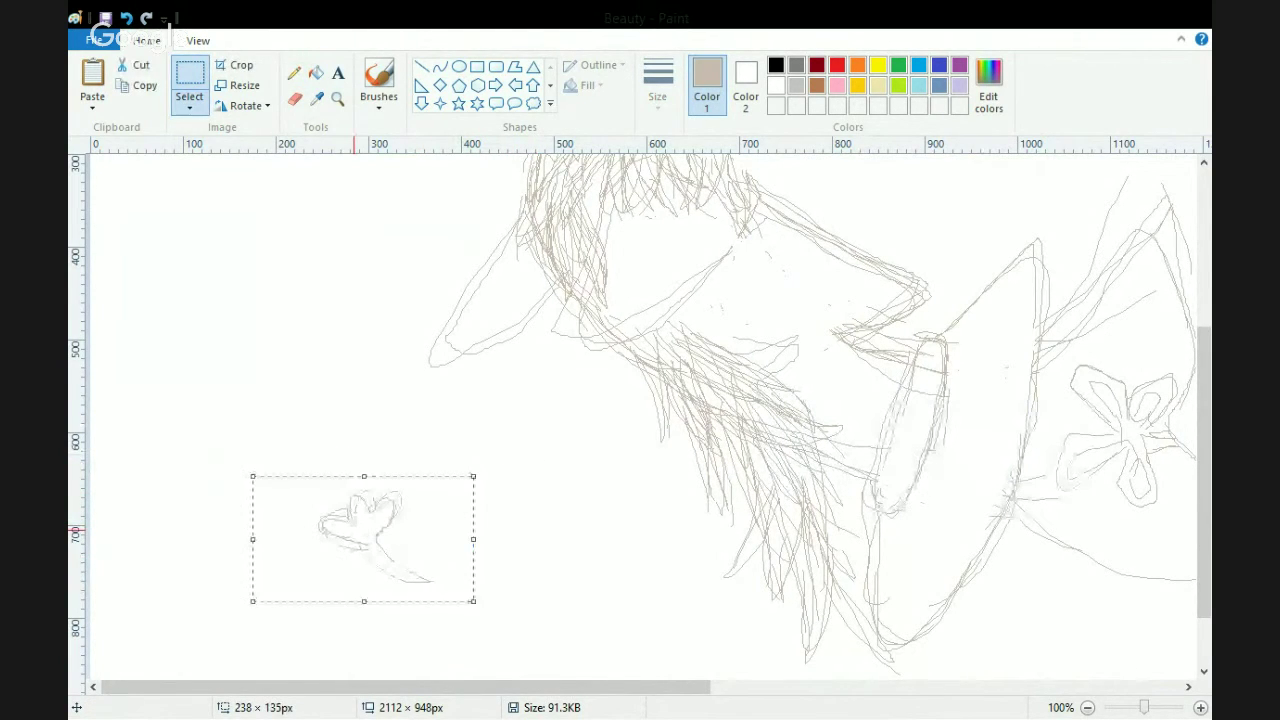
pyautogui.click(126, 18)
pyautogui.hotkey('ctrl', 'z')
pyautogui.hotkey('ctrl', 'z')
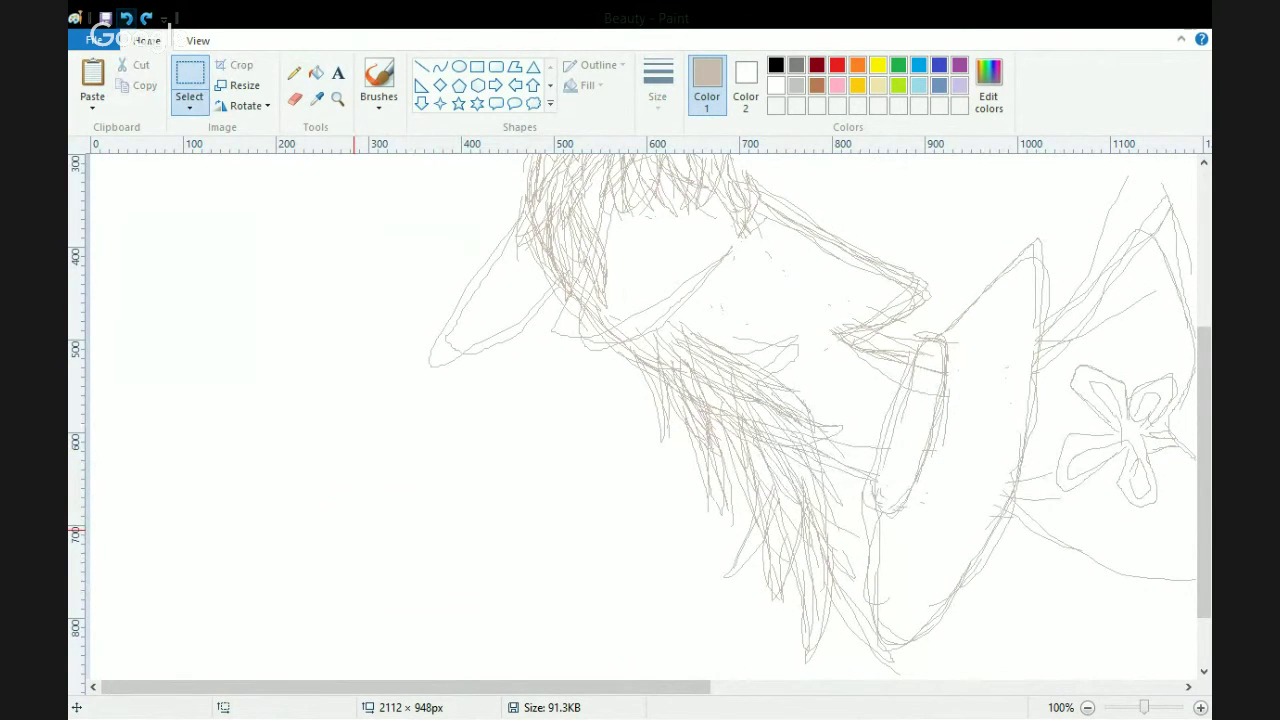
pyautogui.click(105, 18)
# Place the text "Part 2 for this coming soon bye !!" across the lower body area, and undo it.
pyautogui.click(338, 72)
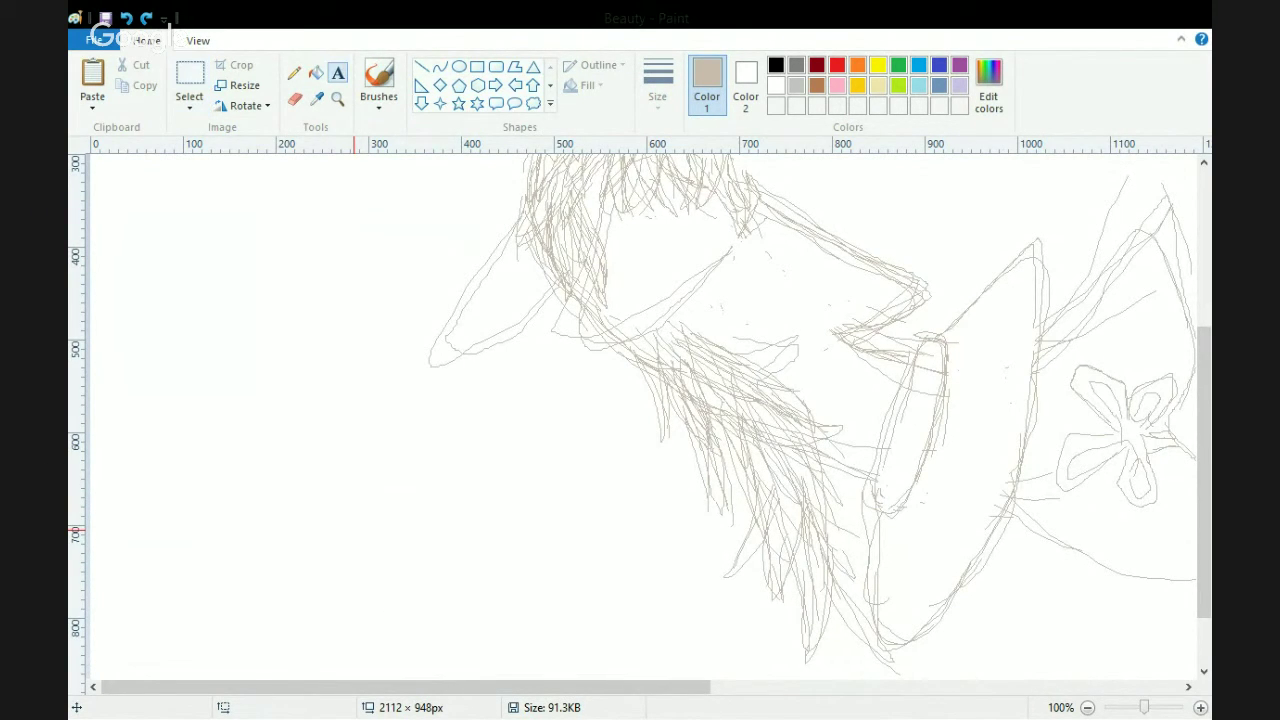
pyautogui.moveTo(196, 297); pyautogui.dragTo(1016, 423)
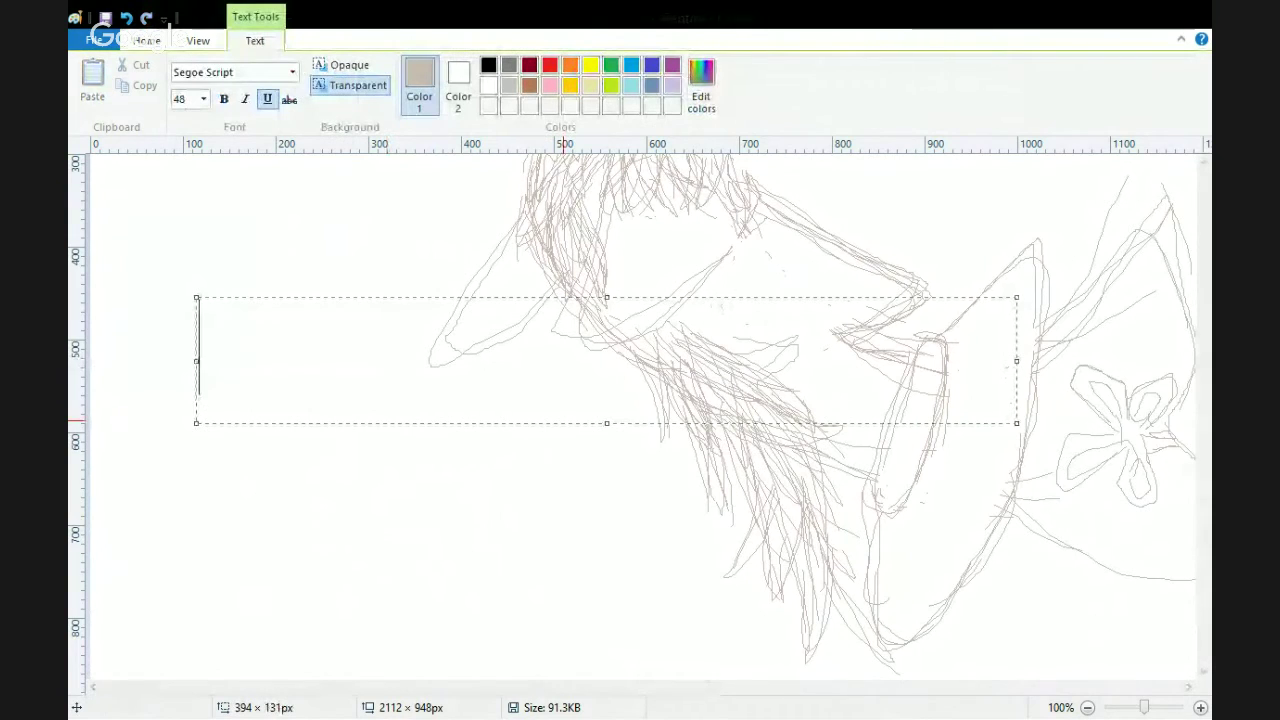
pyautogui.write('Part 2')
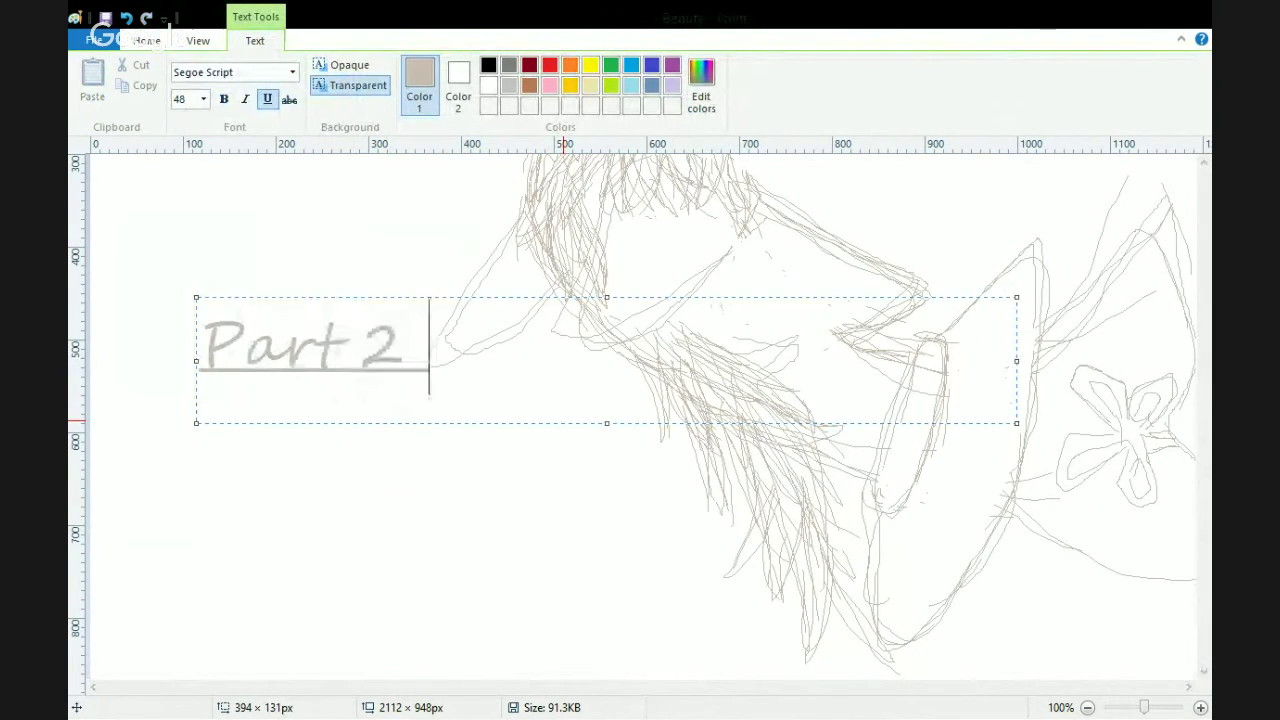
pyautogui.write(' for this co')
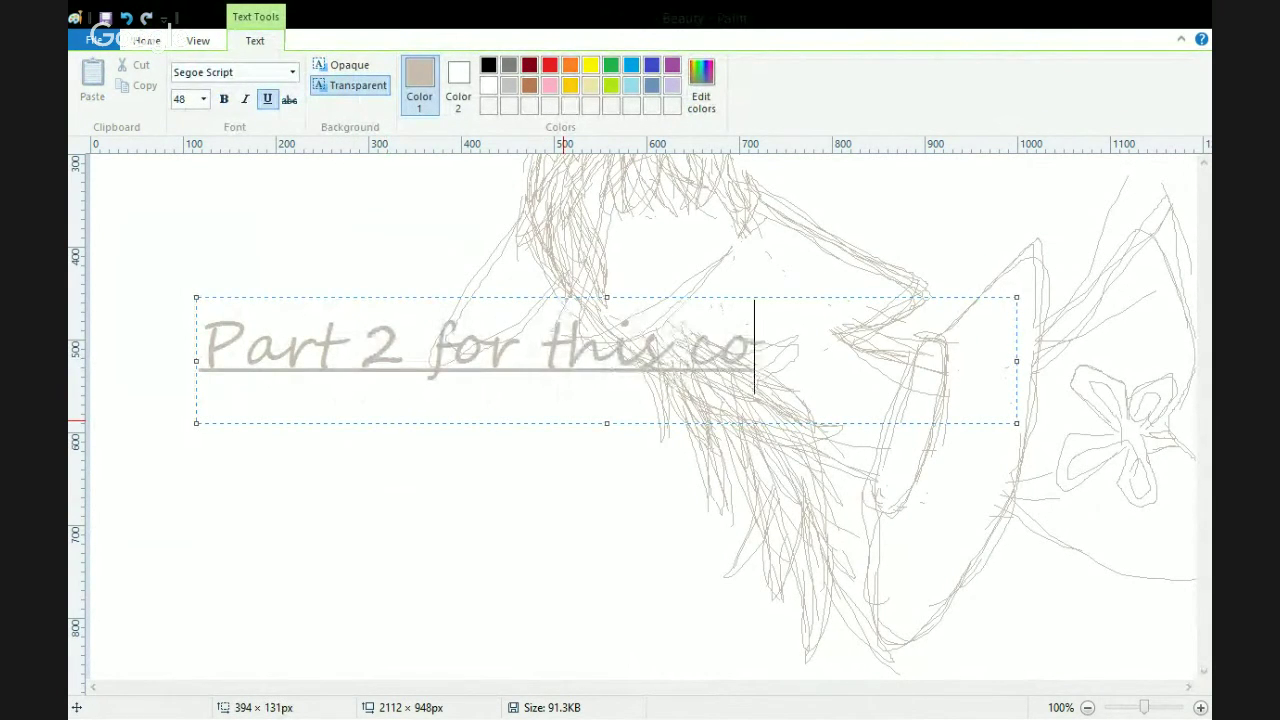
pyautogui.write('ming soon b')
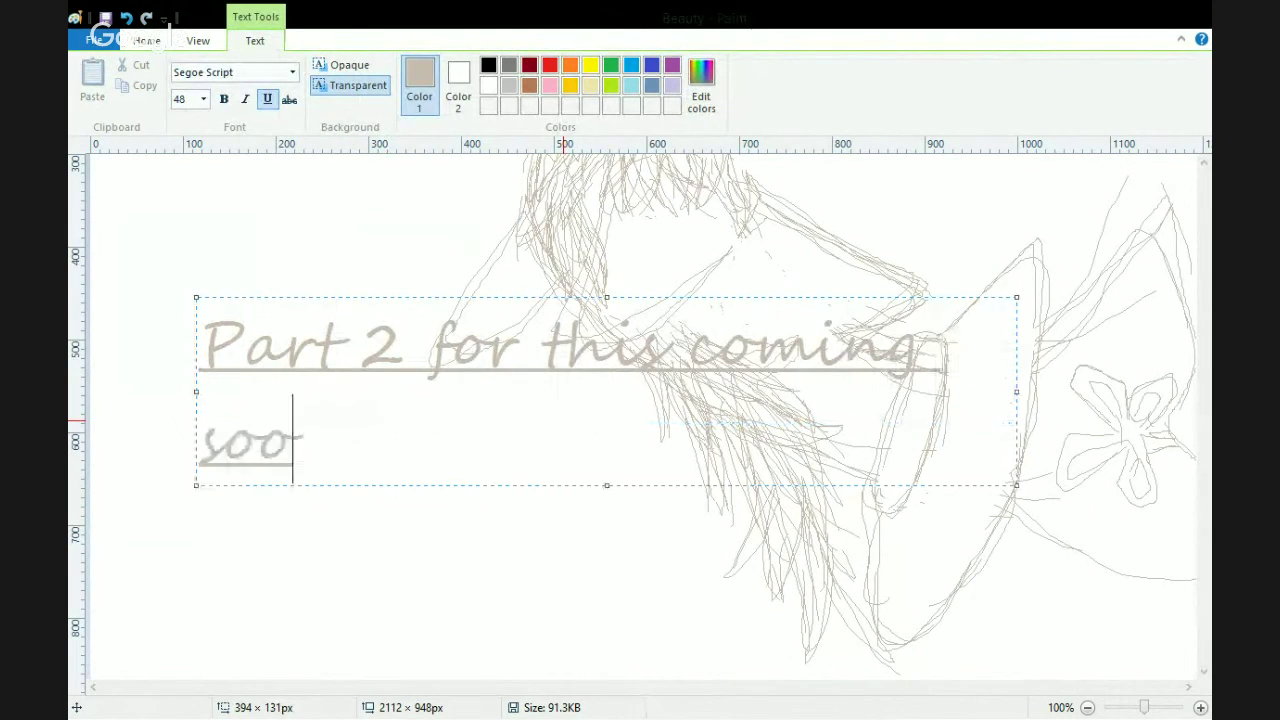
pyautogui.write('ye !!!')
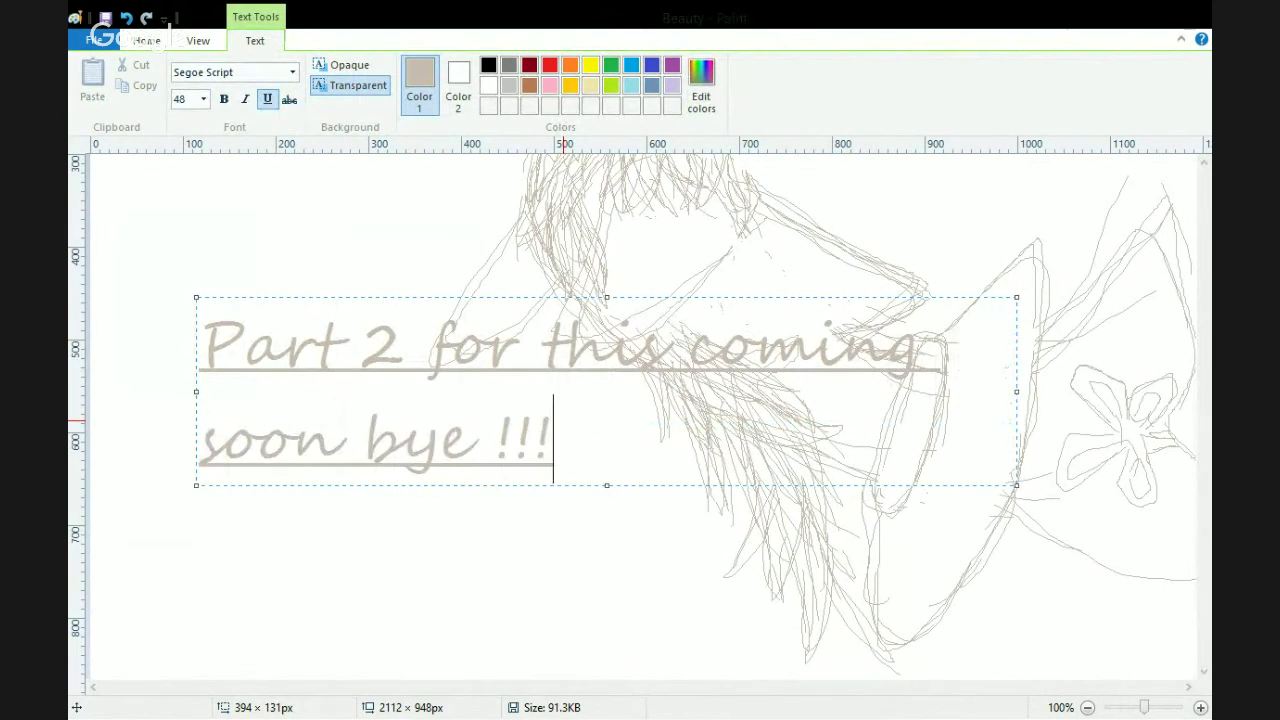
pyautogui.press('BackSpace')
pyautogui.click(147, 41)
pyautogui.click(459, 85)
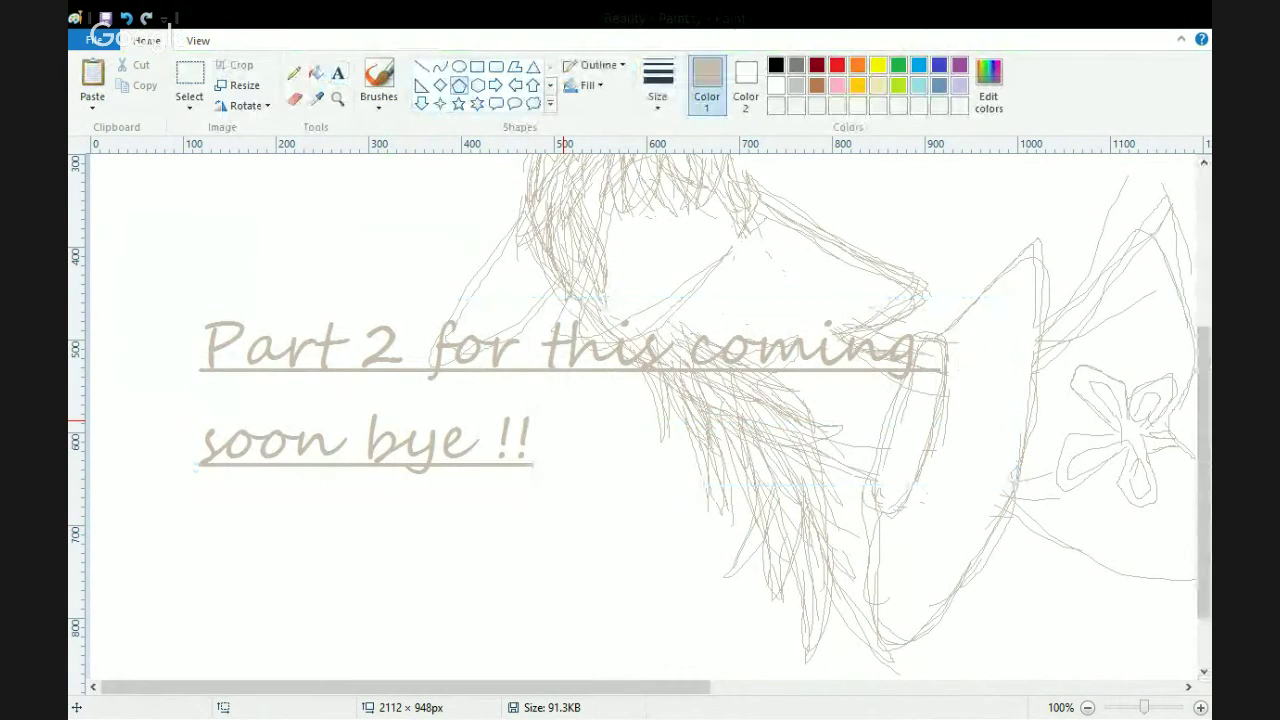
pyautogui.hotkey('ctrl', 'z')
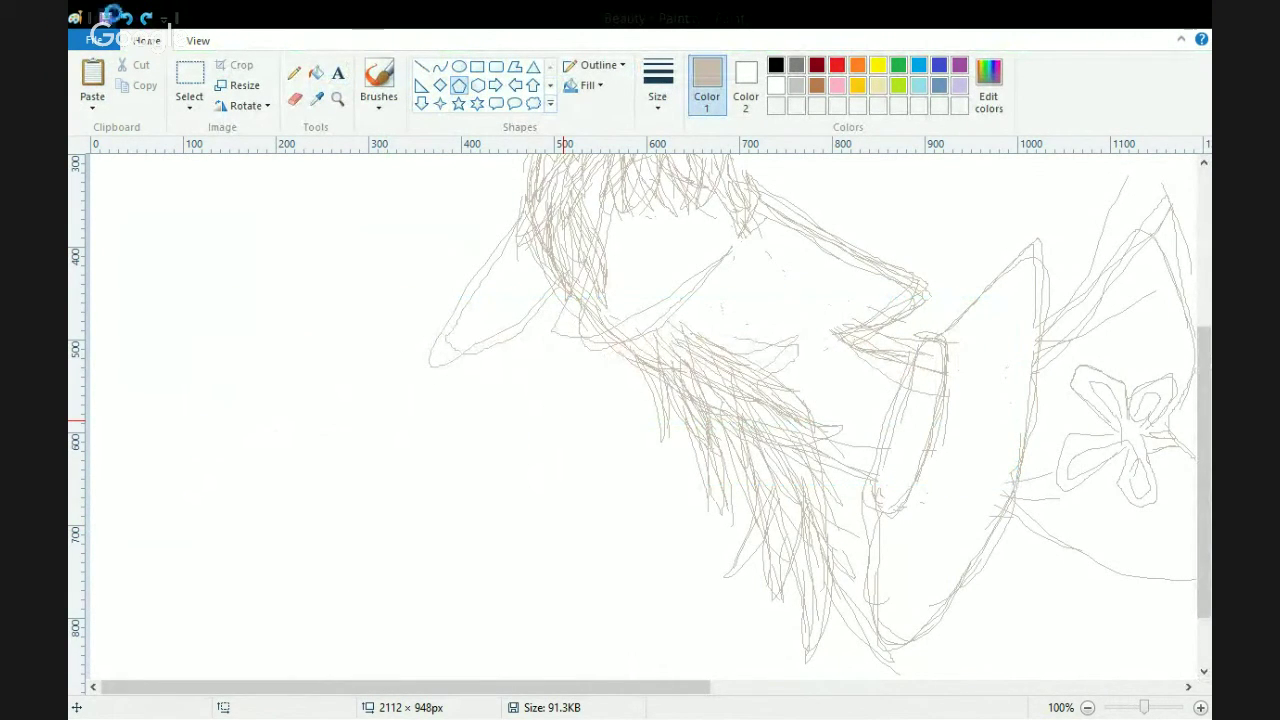